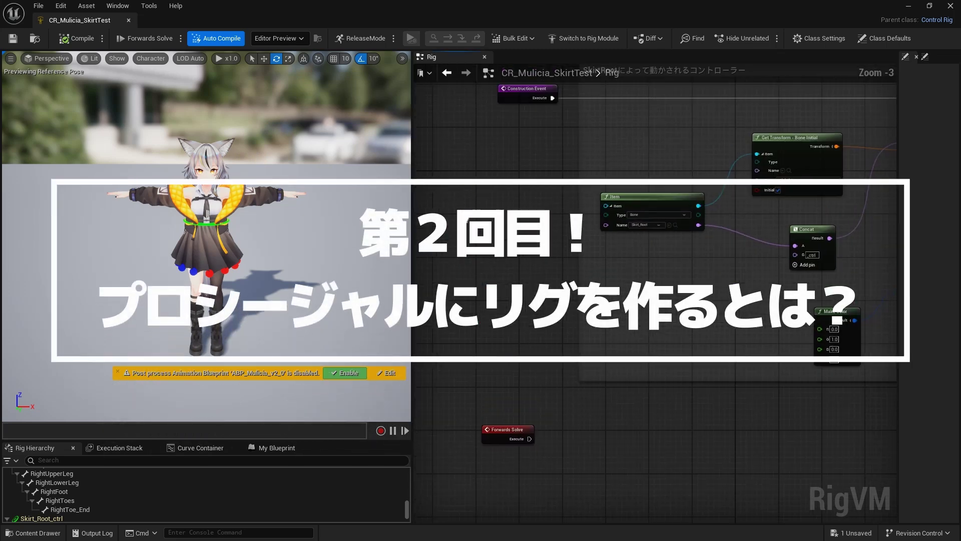
Drag the Forwards Solve event node down-right into empty space lower in the Rig graph
{"action": "scroll", "coordinate": [292, 251], "scroll_direction": "up", "scroll_amount": 5}
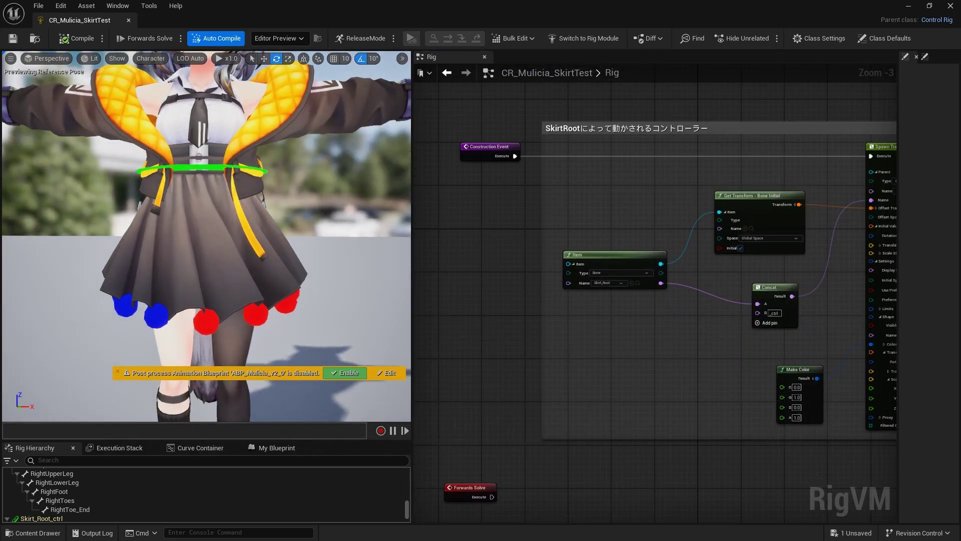
{"action": "scroll", "coordinate": [239, 240], "scroll_direction": "up", "scroll_amount": 2}
{"action": "scroll", "coordinate": [239, 241], "scroll_direction": "down", "scroll_amount": 2}
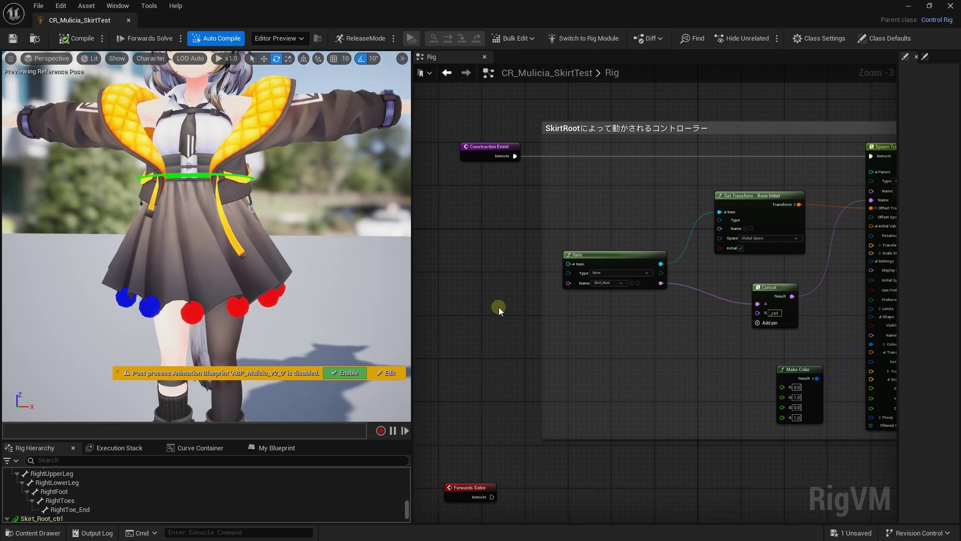
{"action": "right_click_drag", "start_coordinate": [498, 306], "coordinate": [498, 243]}
{"action": "left_click_drag", "start_coordinate": [496, 316], "coordinate": [505, 349]}
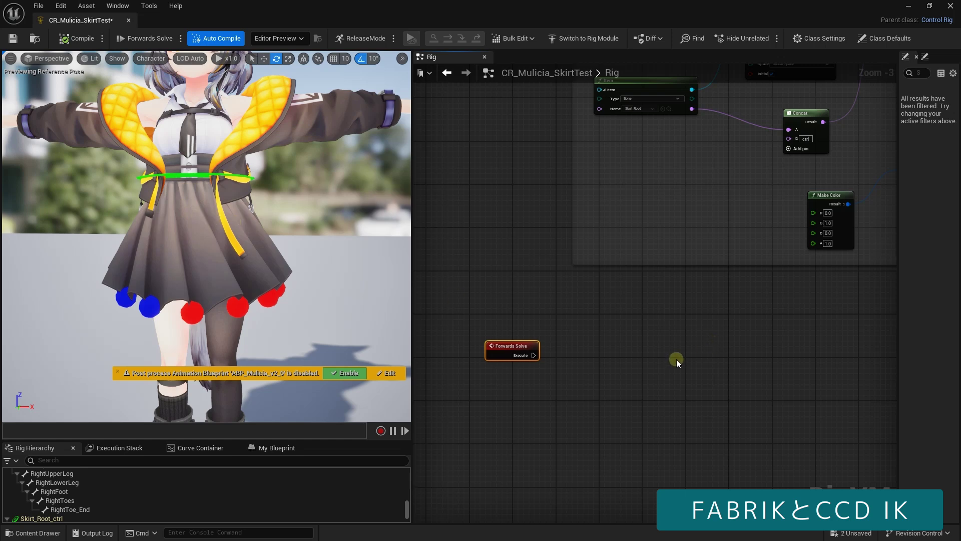
Add a Basic FABRIK node by searching 'fabri' and place it up-left near Forwards Solve
{"action": "right_click_drag", "start_coordinate": [676, 360], "coordinate": [692, 344]}
{"action": "scroll", "coordinate": [195, 121], "scroll_direction": "up", "scroll_amount": 5}
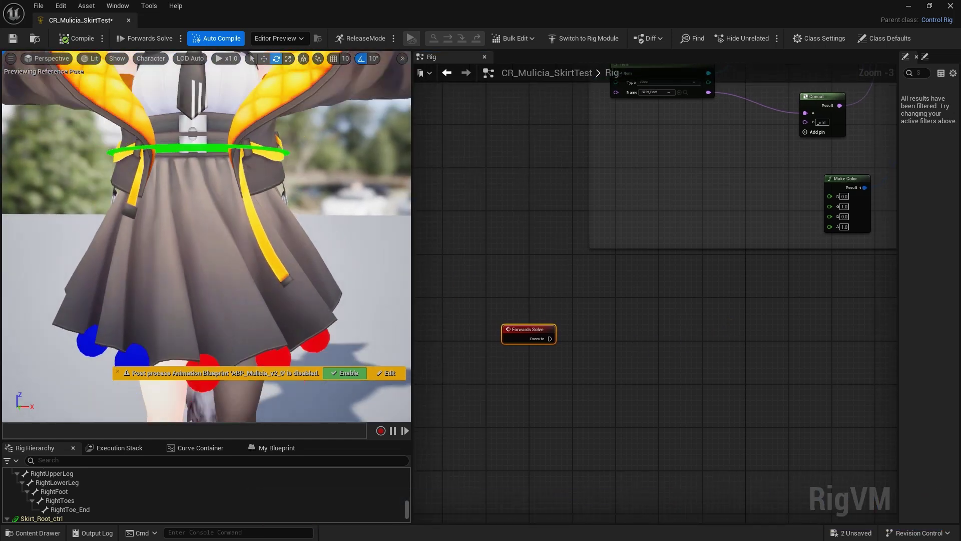
{"action": "left_click_drag", "start_coordinate": [195, 121], "coordinate": [150, 125], "text": "alt"}
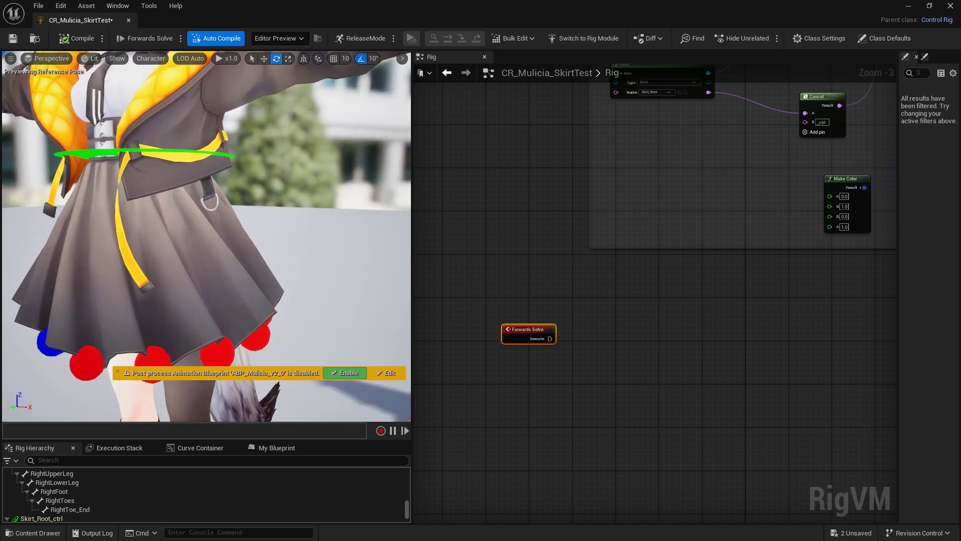
{"action": "scroll", "coordinate": [498, 236], "scroll_direction": "up", "scroll_amount": 4}
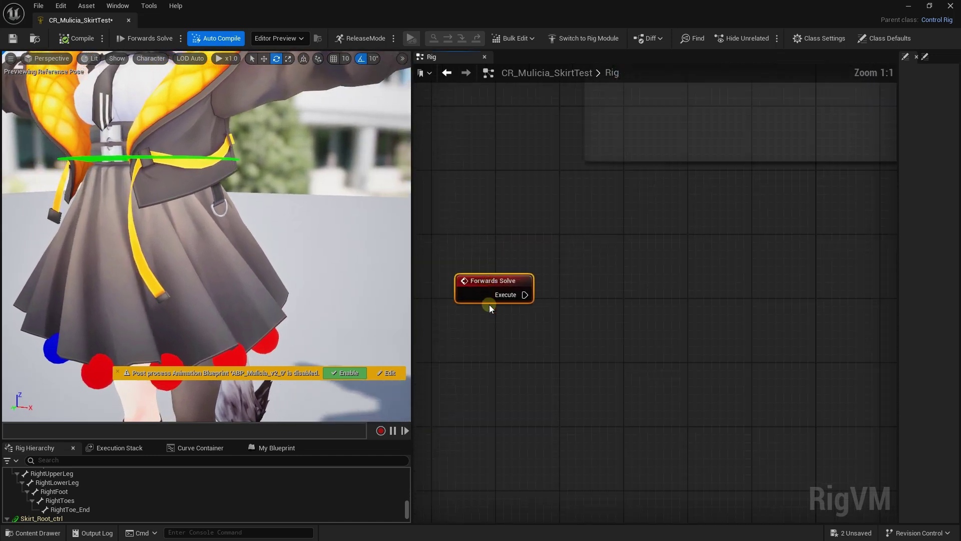
{"action": "right_click", "coordinate": [581, 280]}
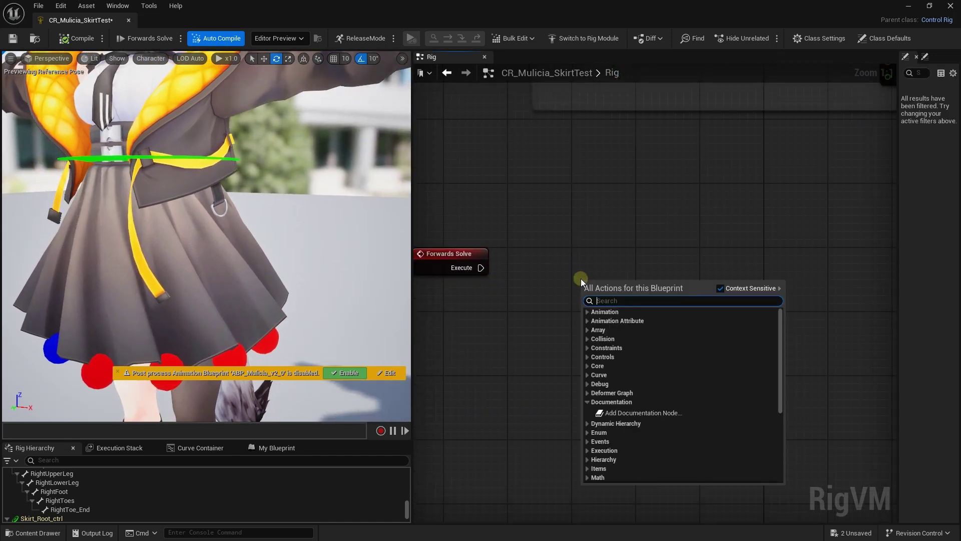
{"action": "type", "text": "fabri"}
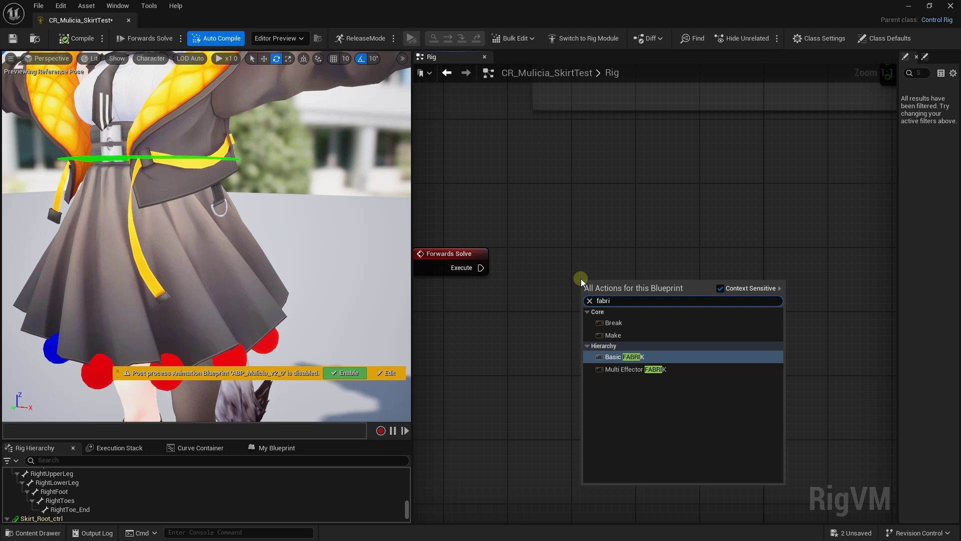
{"action": "key", "text": "Return"}
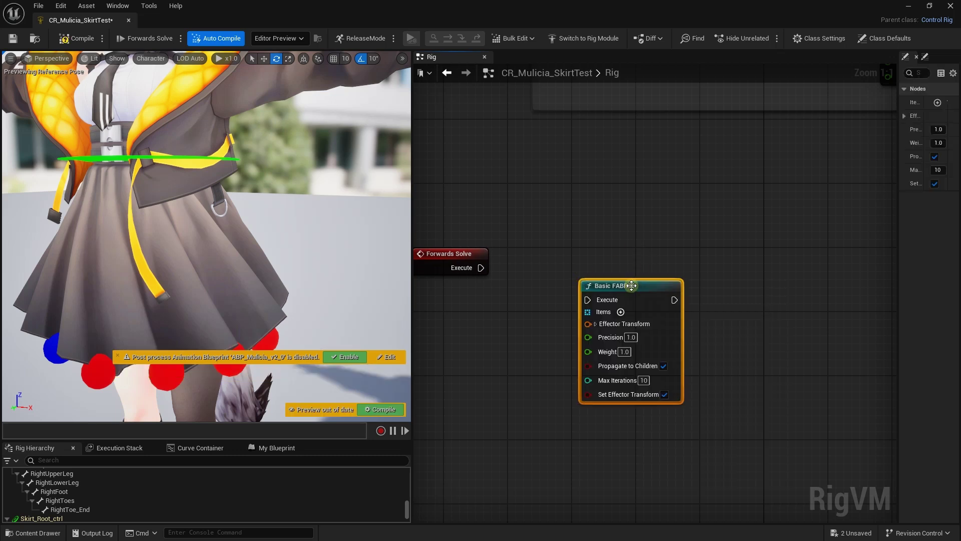
{"action": "left_click_drag", "start_coordinate": [632, 285], "coordinate": [624, 254]}
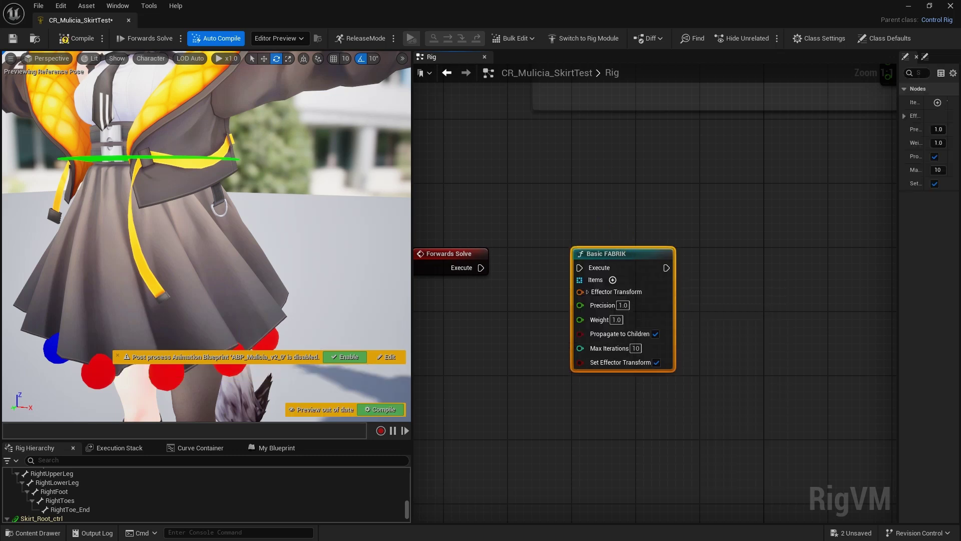
Add a CCDIK node below Basic FABRIK and center both solvers in view
{"action": "right_click_drag", "start_coordinate": [594, 456], "coordinate": [624, 419]}
{"action": "right_click", "coordinate": [621, 417]}
{"action": "type", "text": "cc"}
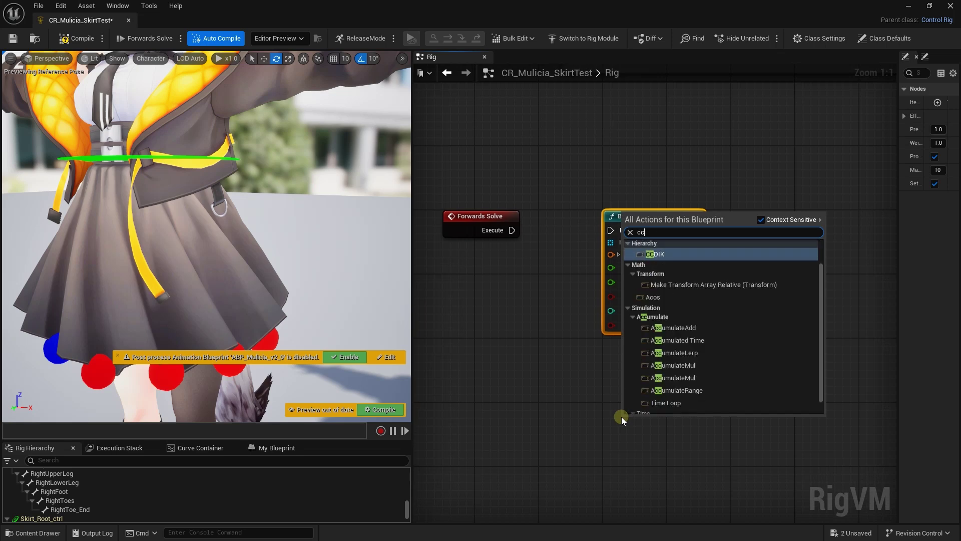
{"action": "type", "text": "dk"}
{"action": "key", "text": "Return"}
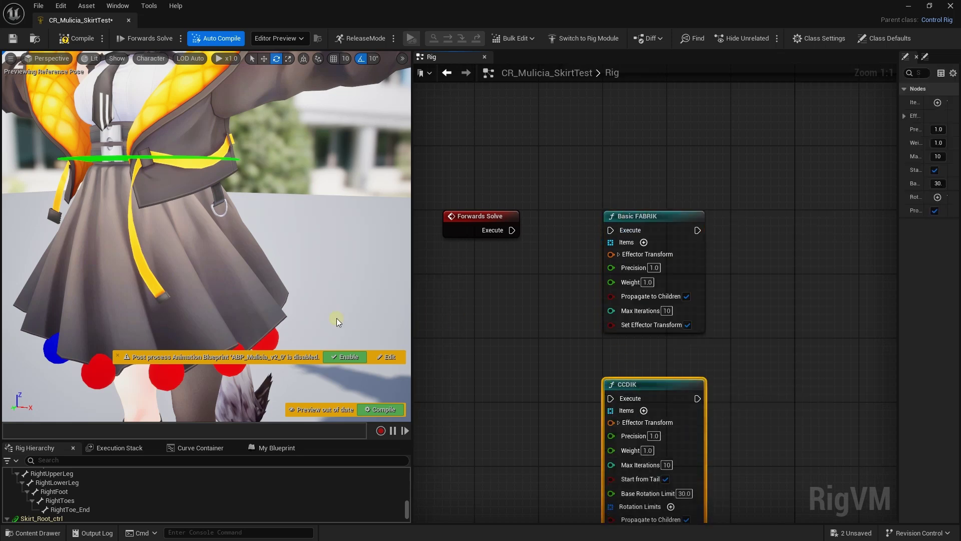
{"action": "mouse_move", "coordinate": [603, 162]}
{"action": "left_mouse_down"}
{"action": "mouse_move", "coordinate": [610, 192]}
{"action": "mouse_move", "coordinate": [647, 237]}
{"action": "left_mouse_up"}
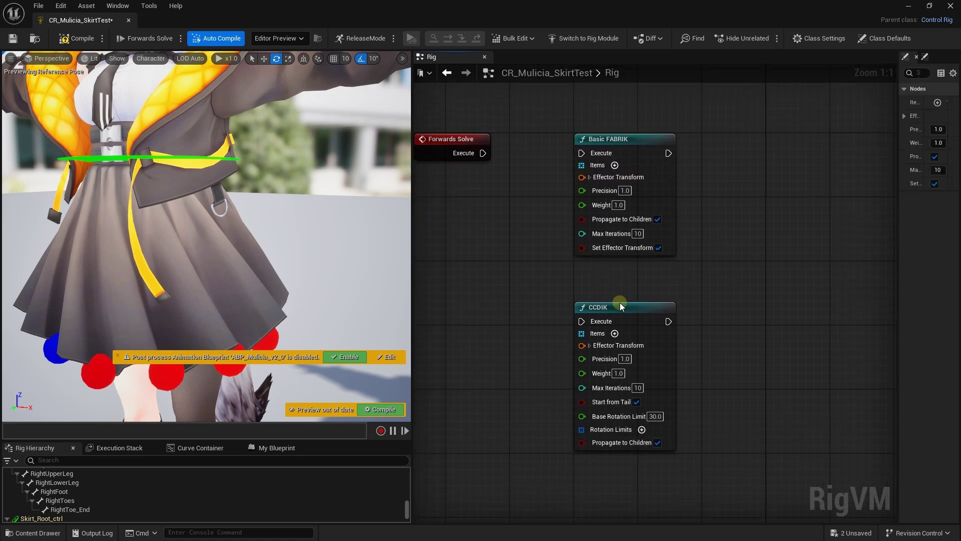
{"action": "left_click", "coordinate": [624, 308]}
{"action": "right_click_drag", "start_coordinate": [454, 270], "coordinate": [465, 265]}
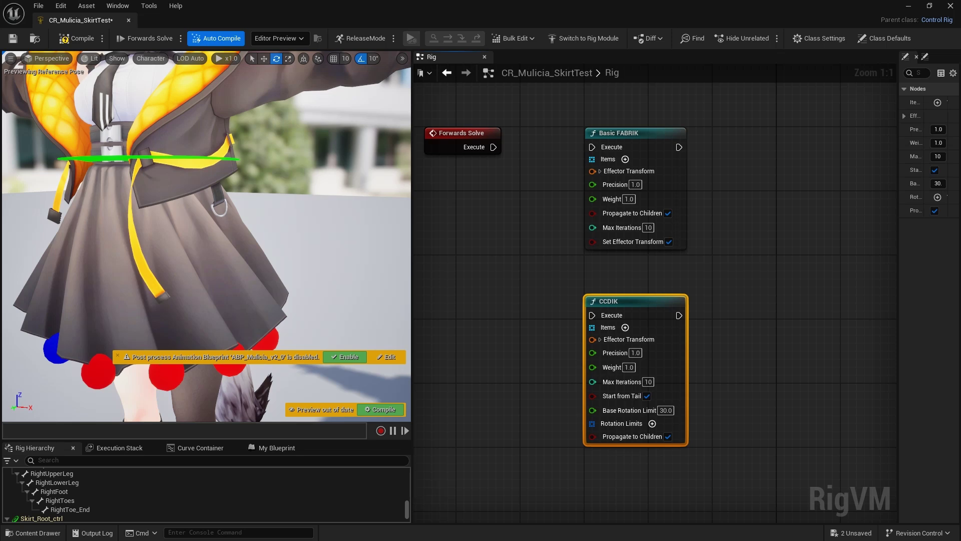
{"action": "right_click_drag", "start_coordinate": [522, 159], "coordinate": [540, 185]}
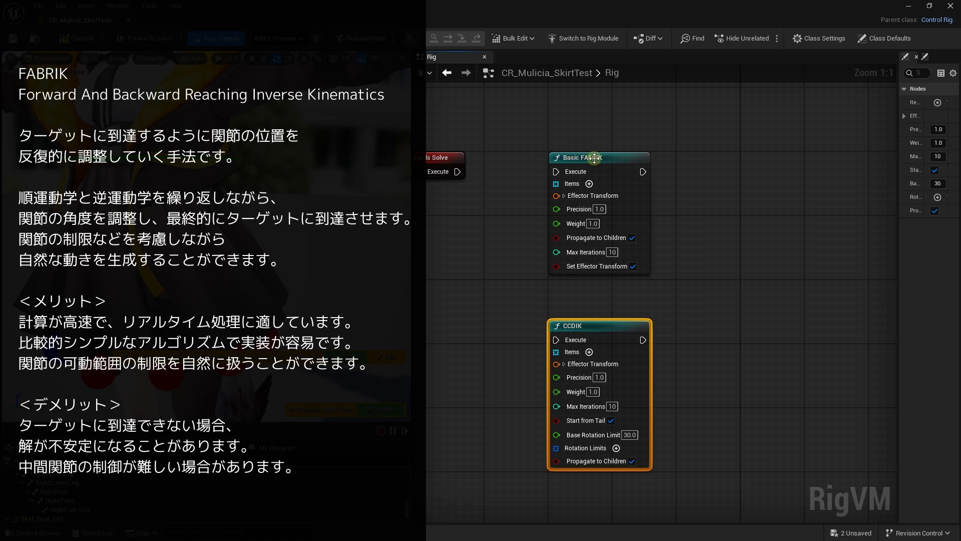
{"action": "mouse_move", "coordinate": [594, 158]}
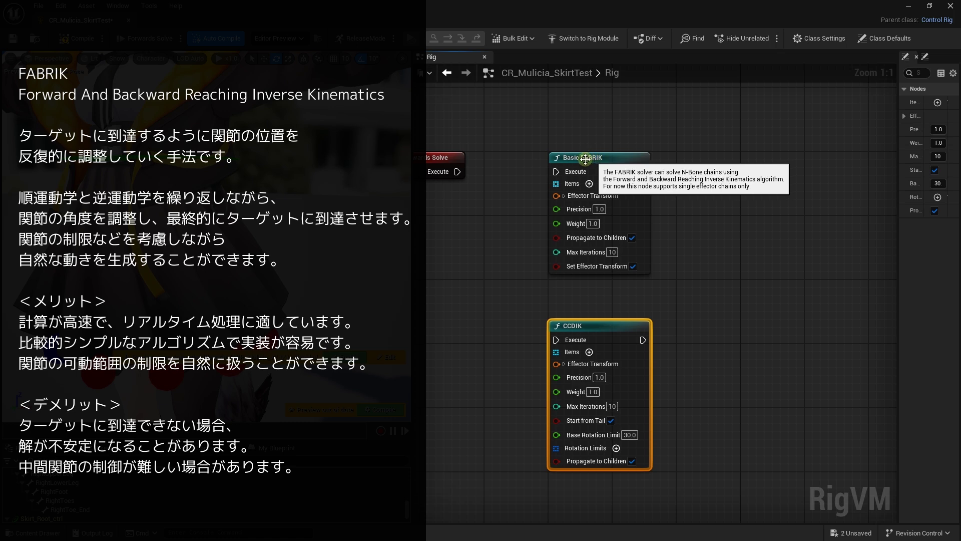
{"action": "left_click_drag", "start_coordinate": [518, 218], "coordinate": [595, 334]}
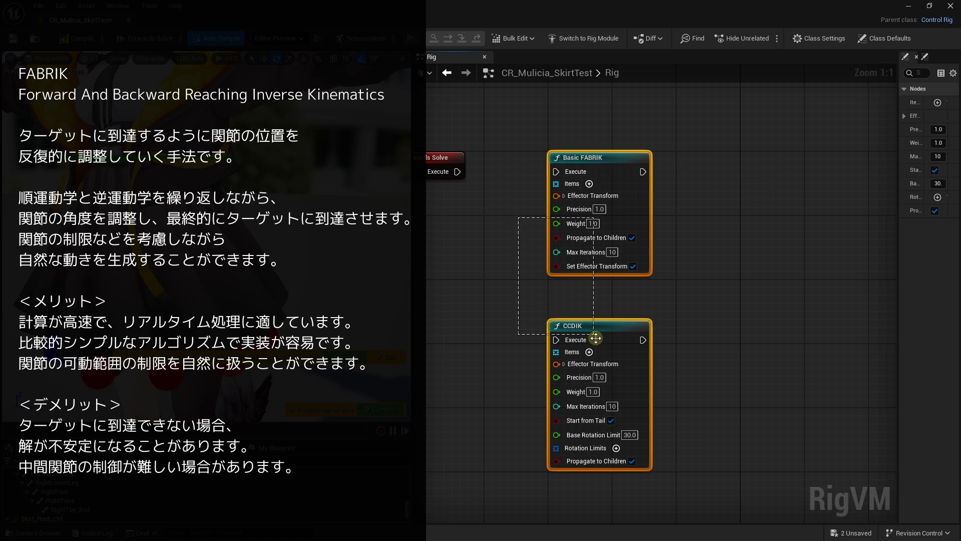
{"action": "left_click", "coordinate": [524, 314]}
{"action": "right_click_drag", "start_coordinate": [524, 314], "coordinate": [521, 290]}
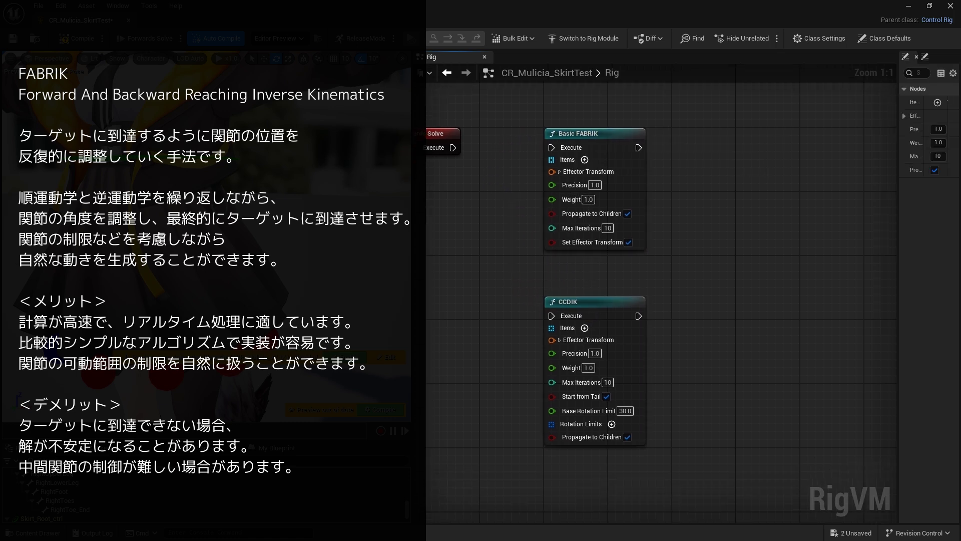
{"action": "left_click", "coordinate": [572, 150]}
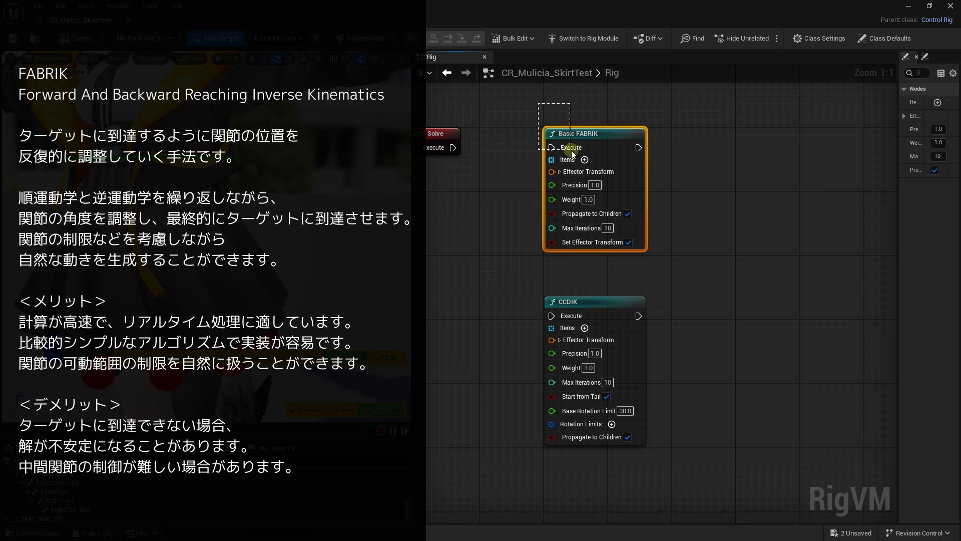
{"action": "right_click_drag", "start_coordinate": [500, 217], "coordinate": [507, 236]}
{"action": "mouse_move", "coordinate": [505, 223]}
{"action": "left_mouse_down"}
{"action": "mouse_move", "coordinate": [569, 331]}
{"action": "mouse_move", "coordinate": [673, 299]}
{"action": "left_mouse_up"}
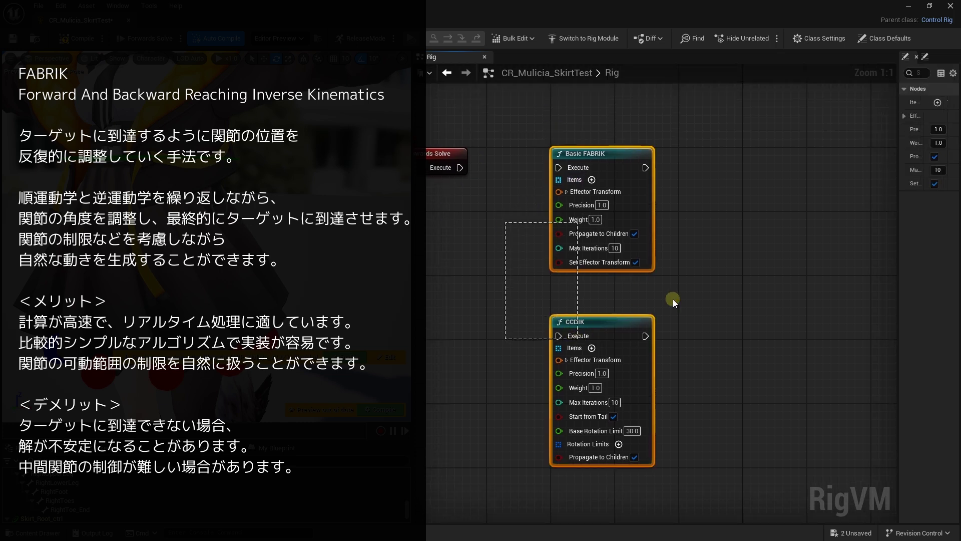
{"action": "left_click", "coordinate": [692, 295]}
{"action": "right_click_drag", "start_coordinate": [692, 294], "coordinate": [686, 278]}
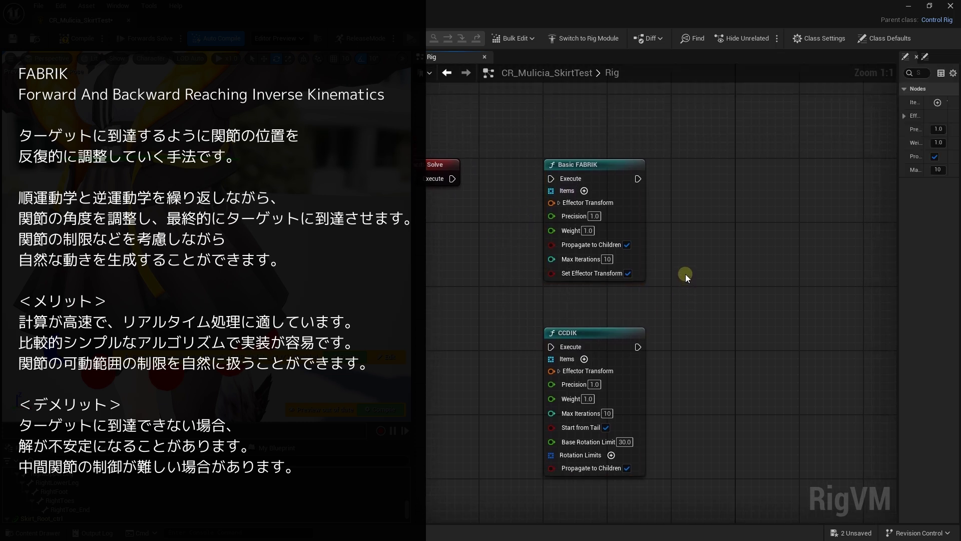
{"action": "left_click_drag", "start_coordinate": [686, 275], "coordinate": [633, 343]}
{"action": "left_click", "coordinate": [492, 319]}
{"action": "right_click_drag", "start_coordinate": [492, 320], "coordinate": [462, 295]}
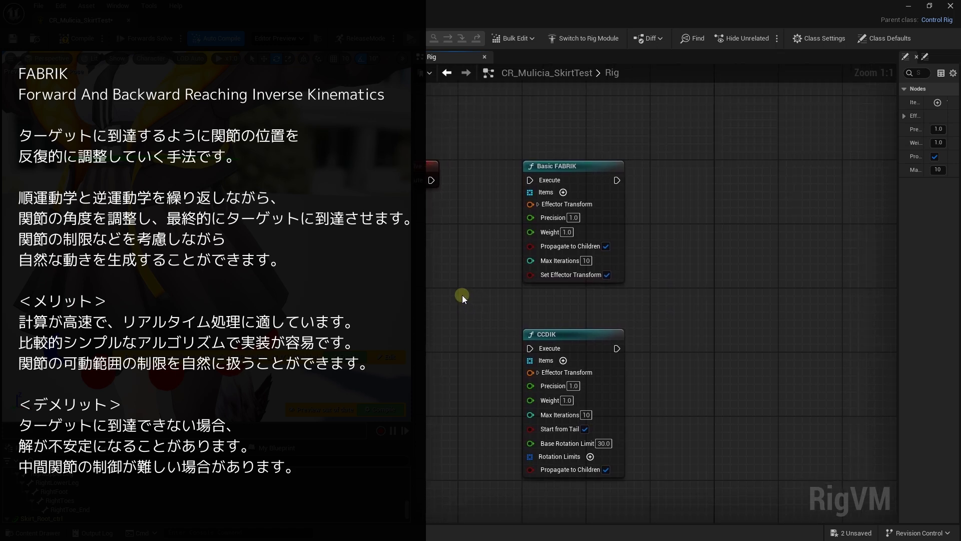
{"action": "left_click", "coordinate": [579, 190]}
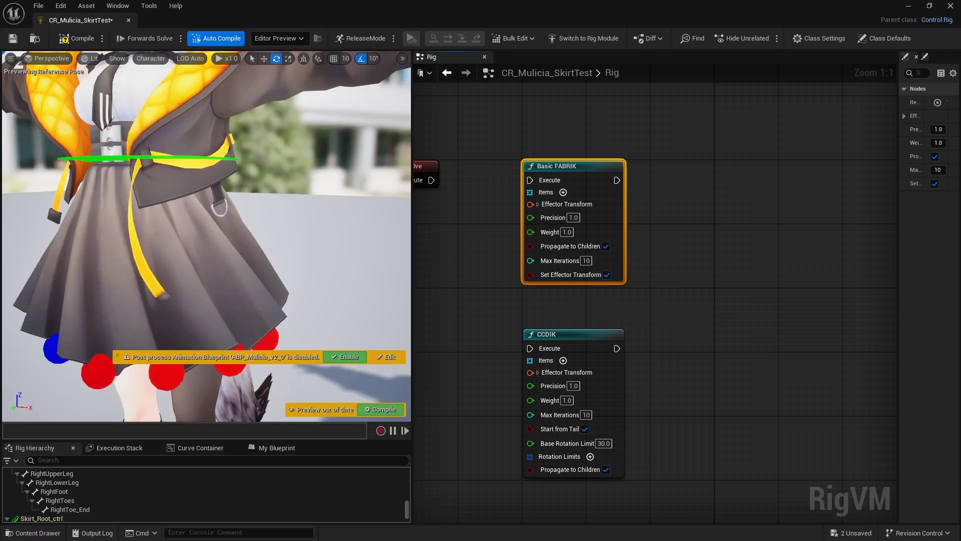
{"action": "right_click_drag", "start_coordinate": [485, 292], "coordinate": [521, 273]}
{"action": "left_click", "coordinate": [621, 315]}
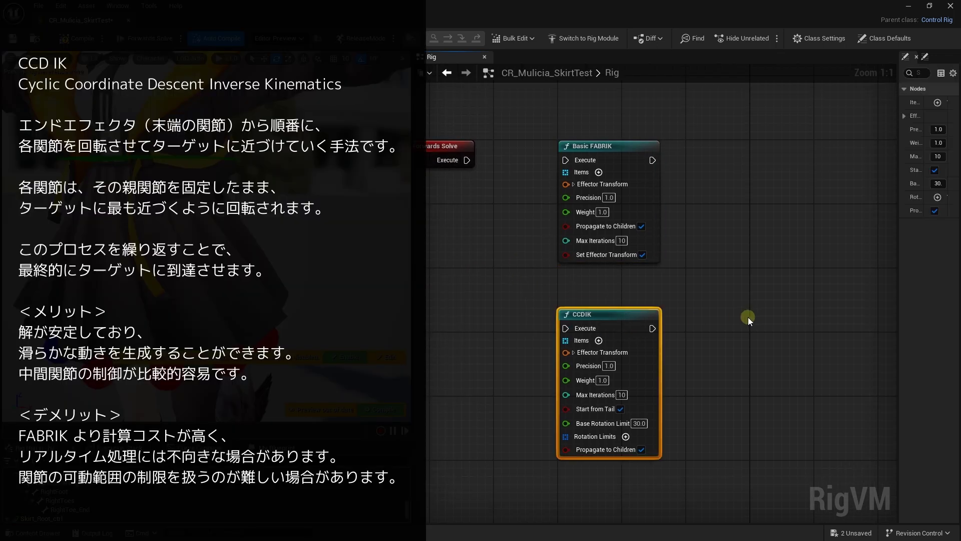
Select and reposition the CCDIK node beneath Basic FABRIK
{"action": "left_click", "coordinate": [748, 317]}
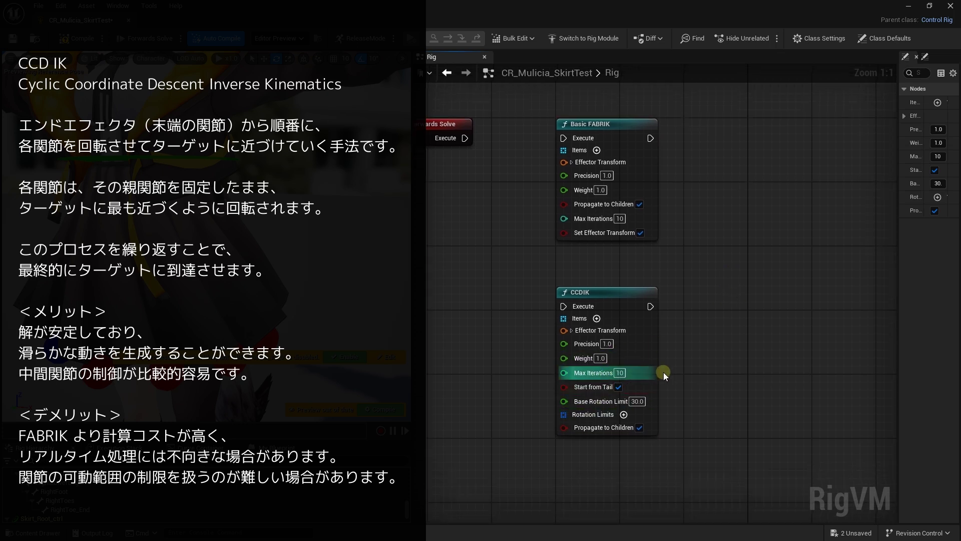
{"action": "mouse_move", "coordinate": [604, 406]}
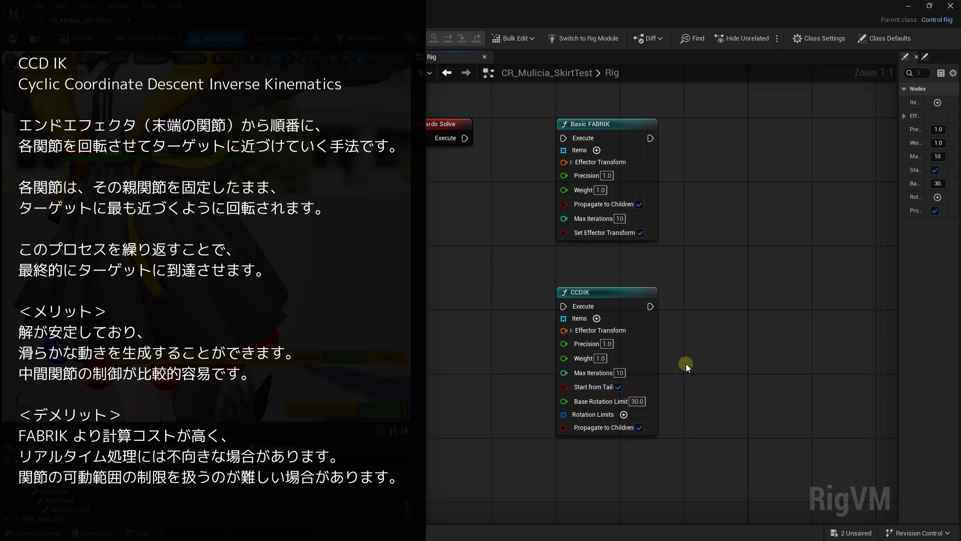
{"action": "mouse_move", "coordinate": [528, 269]}
{"action": "left_mouse_down"}
{"action": "mouse_move", "coordinate": [605, 321]}
{"action": "mouse_move", "coordinate": [731, 302]}
{"action": "left_mouse_up"}
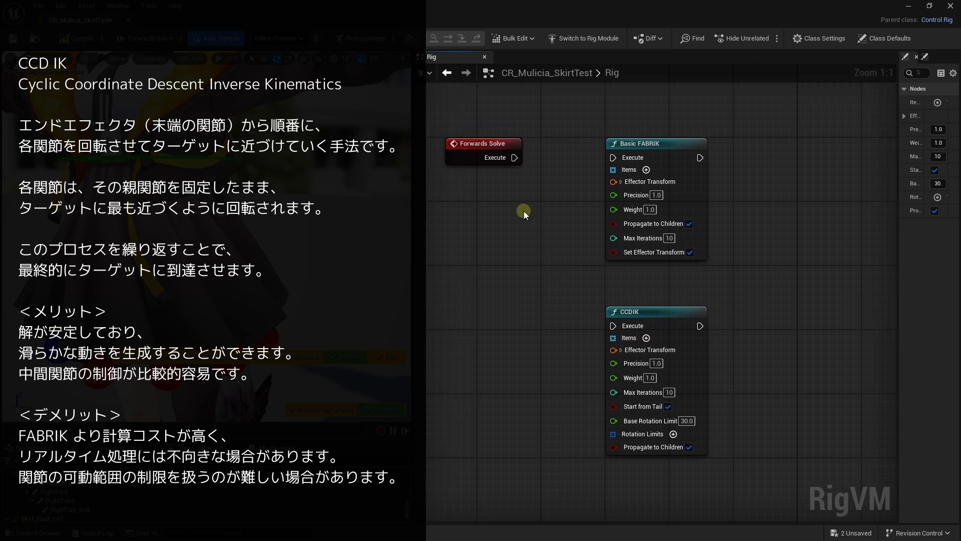
{"action": "right_click_drag", "start_coordinate": [499, 139], "coordinate": [507, 164]}
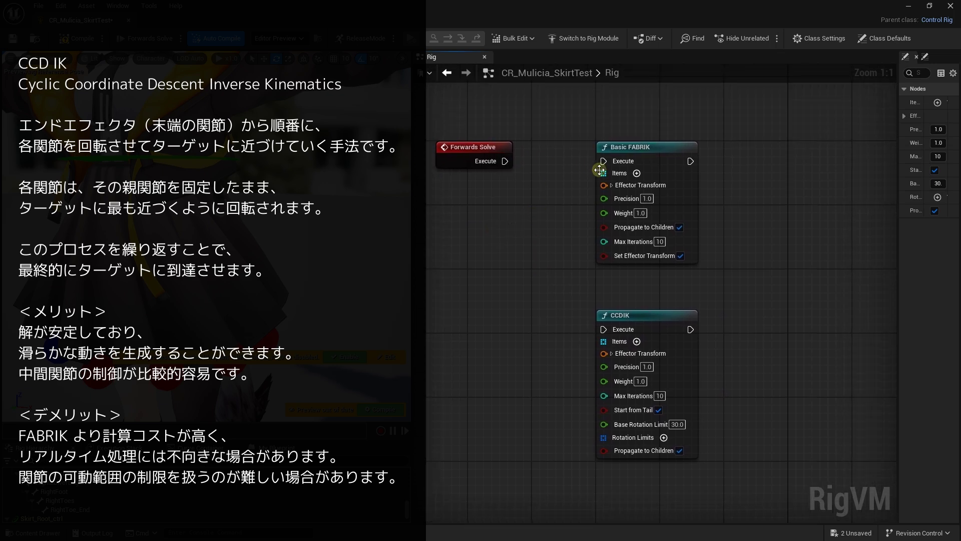
{"action": "left_click_drag", "start_coordinate": [574, 267], "coordinate": [701, 330]}
{"action": "left_click", "coordinate": [739, 299]}
Move Forwards Solve farther left, widening the gap to the solver nodes
{"action": "right_click_drag", "start_coordinate": [632, 303], "coordinate": [594, 300]}
{"action": "right_click_drag", "start_coordinate": [420, 165], "coordinate": [516, 165]}
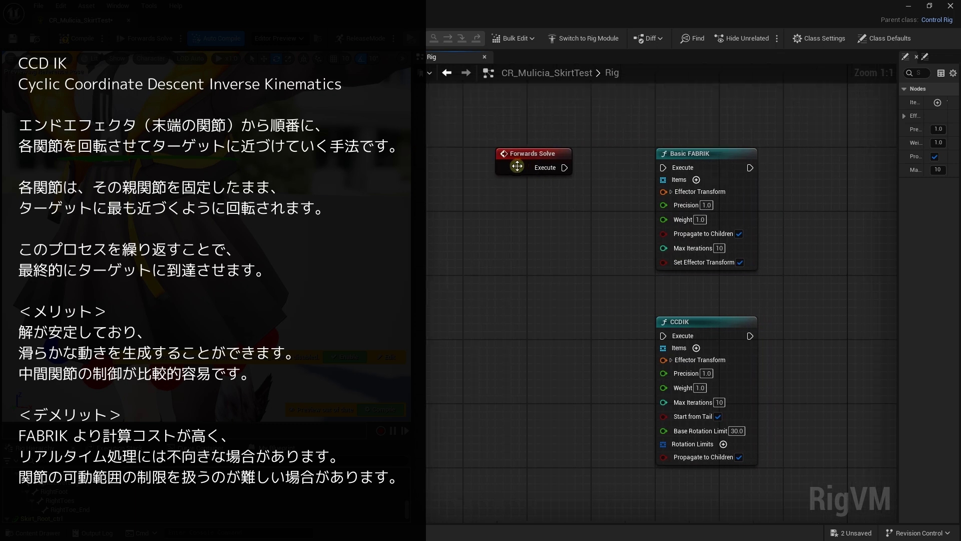
{"action": "left_click", "coordinate": [452, 161]}
{"action": "right_click_drag", "start_coordinate": [534, 125], "coordinate": [584, 125]}
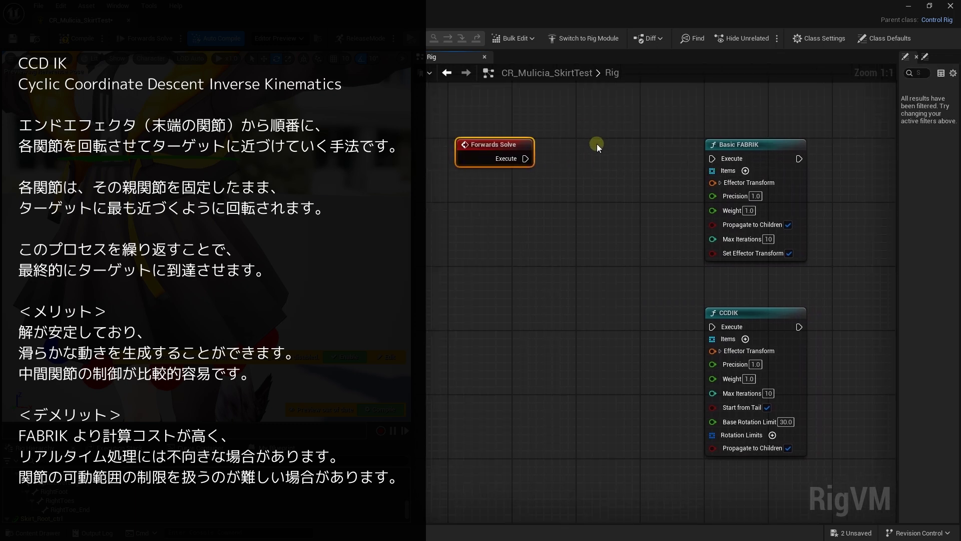
{"action": "mouse_move", "coordinate": [602, 179]}
{"action": "right_mouse_down"}
{"action": "mouse_move", "coordinate": [615, 177]}
{"action": "mouse_move", "coordinate": [603, 184]}
{"action": "right_mouse_up"}
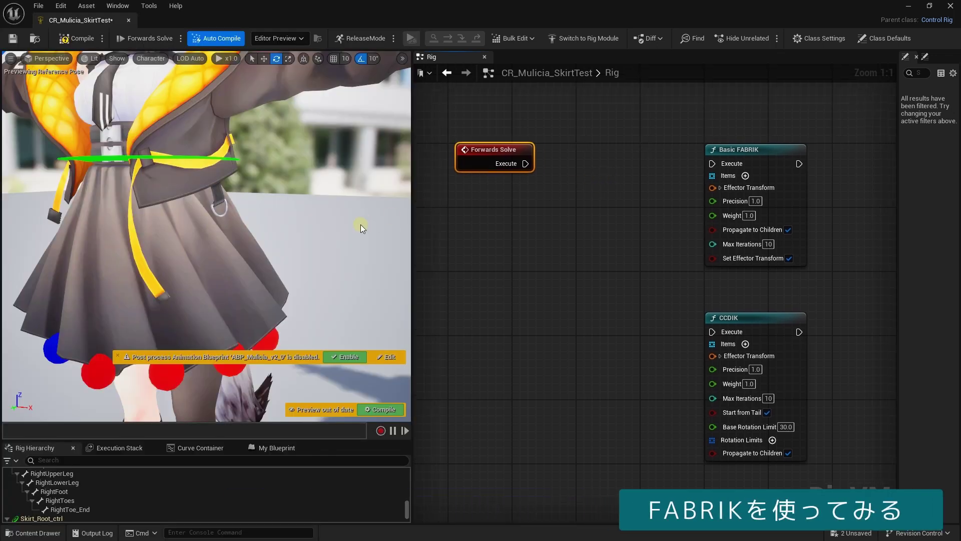
Lower the CCDIK node and display all bones over the character in the viewport
{"action": "right_click_drag", "start_coordinate": [575, 205], "coordinate": [593, 201]}
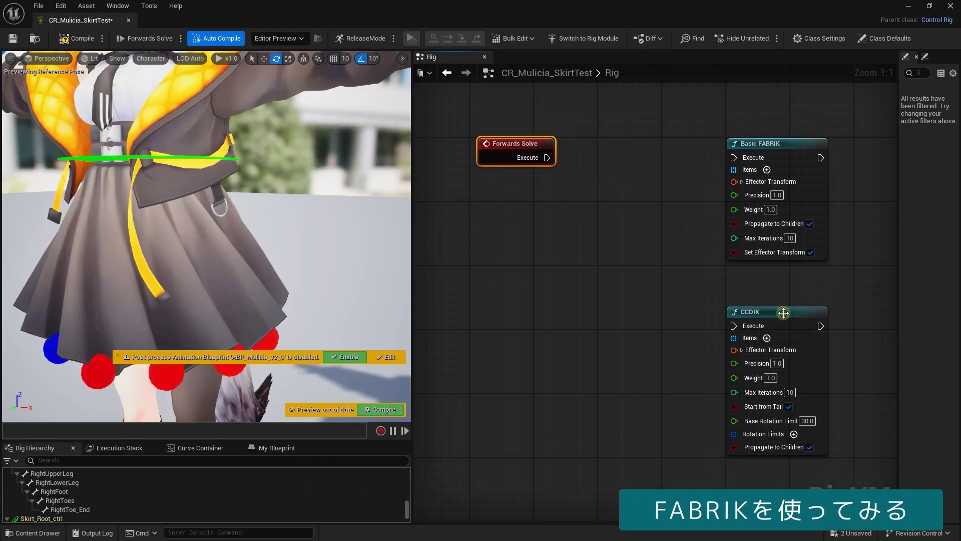
{"action": "left_click_drag", "start_coordinate": [781, 314], "coordinate": [786, 386]}
{"action": "left_click_drag", "start_coordinate": [231, 232], "coordinate": [231, 281]}
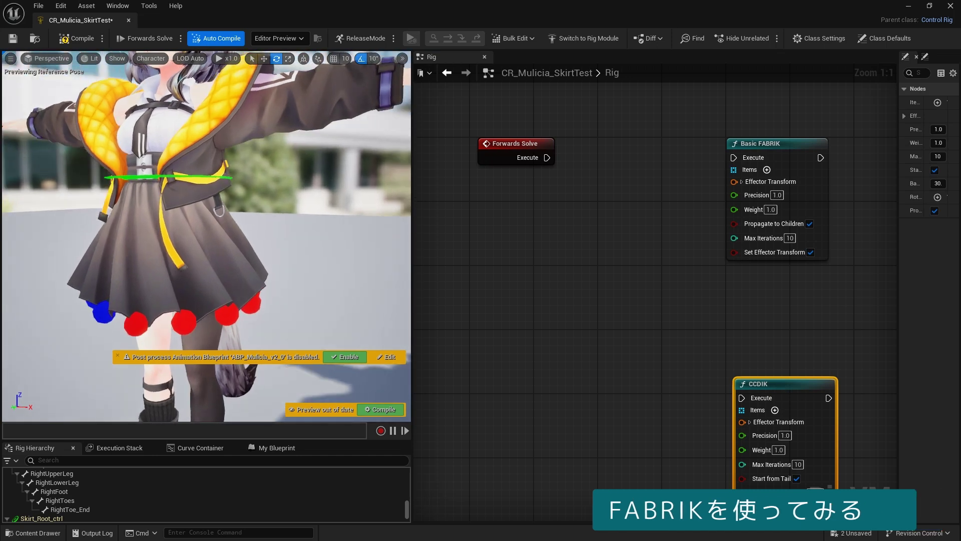
{"action": "left_click", "coordinate": [149, 60]}
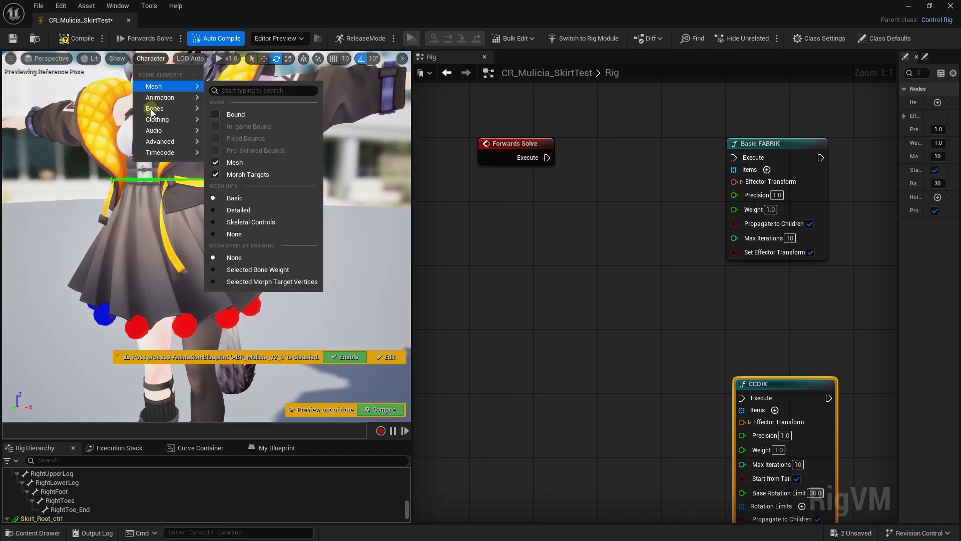
{"action": "mouse_move", "coordinate": [151, 109]}
{"action": "left_click", "coordinate": [230, 208]}
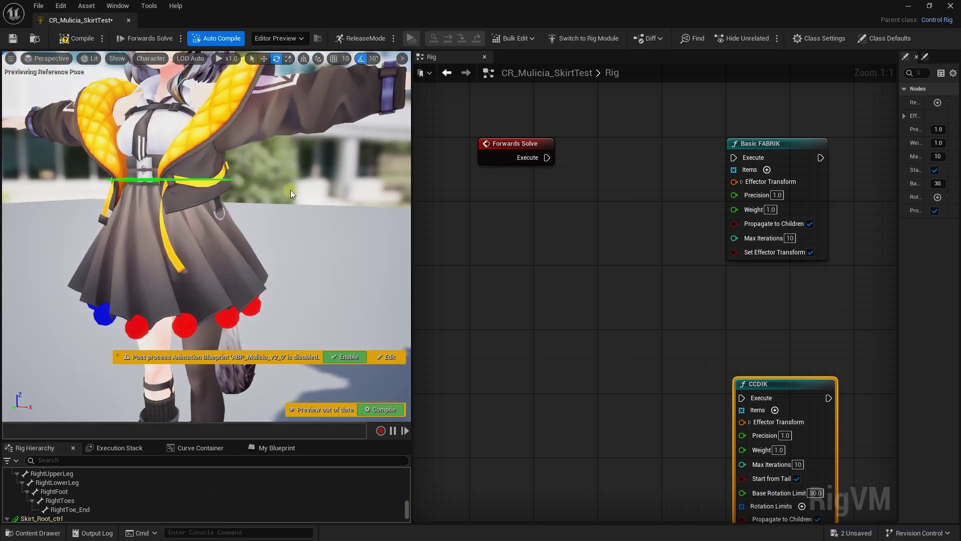
{"action": "left_click_drag", "start_coordinate": [230, 209], "coordinate": [203, 203]}
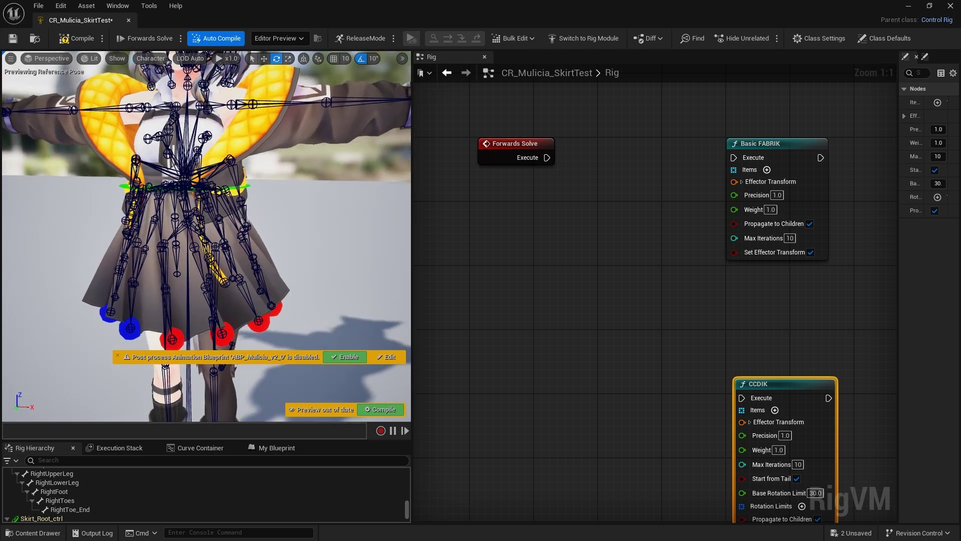
Select the Skirt_LeftB_01 bone on the character in the viewport
{"action": "left_click", "coordinate": [186, 201]}
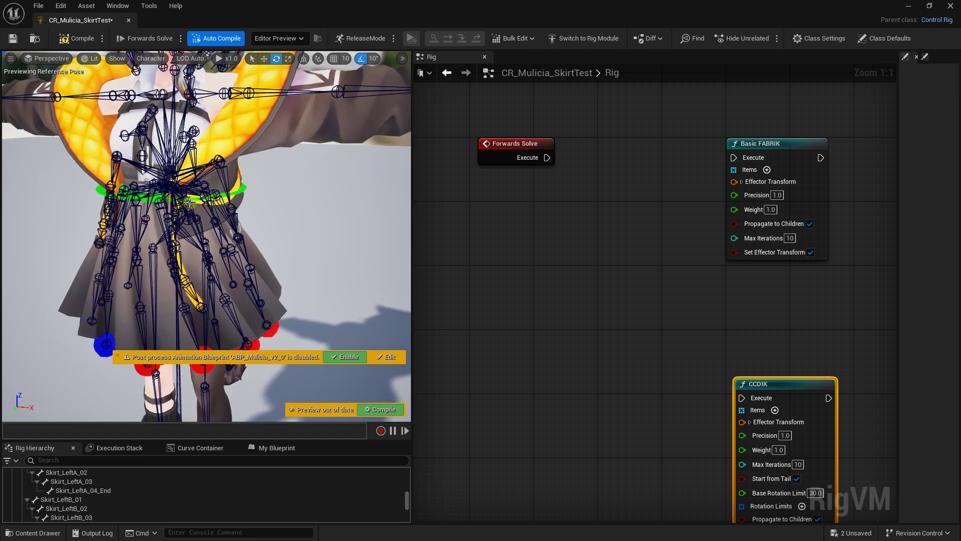
{"action": "scroll", "coordinate": [239, 242], "scroll_direction": "up", "scroll_amount": 2}
{"action": "scroll", "coordinate": [239, 241], "scroll_direction": "up", "scroll_amount": 2}
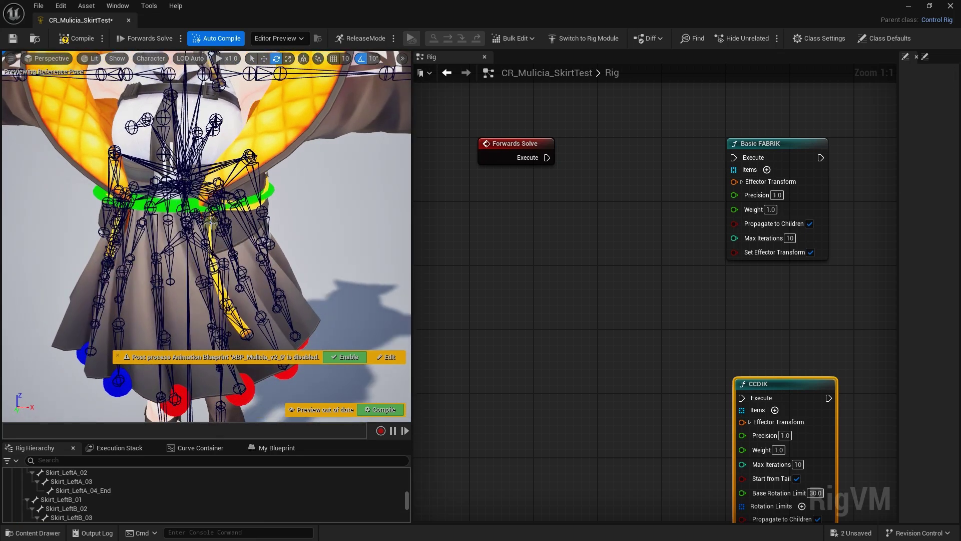
{"action": "scroll", "coordinate": [239, 242], "scroll_direction": "up", "scroll_amount": 2}
{"action": "left_click", "coordinate": [254, 238]}
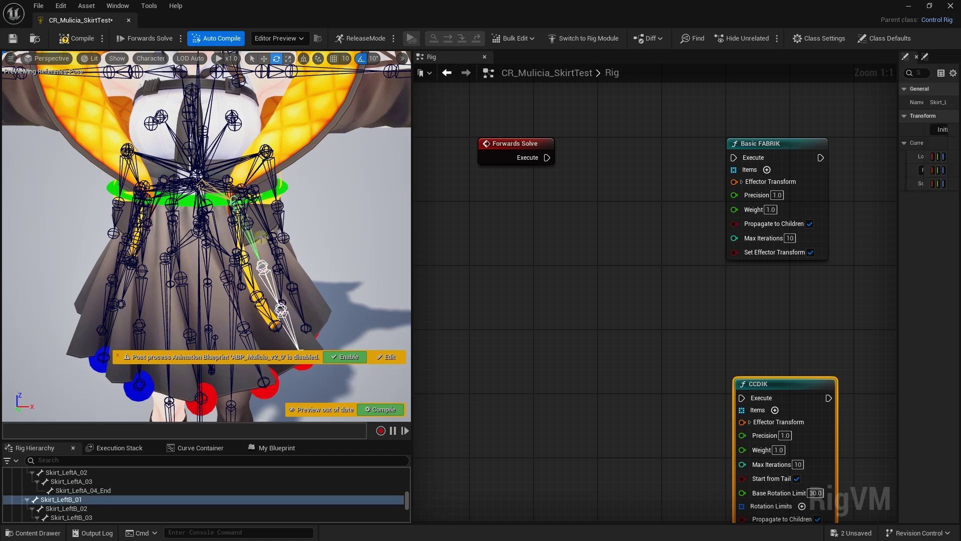
{"action": "left_click_drag", "start_coordinate": [254, 238], "coordinate": [181, 415]}
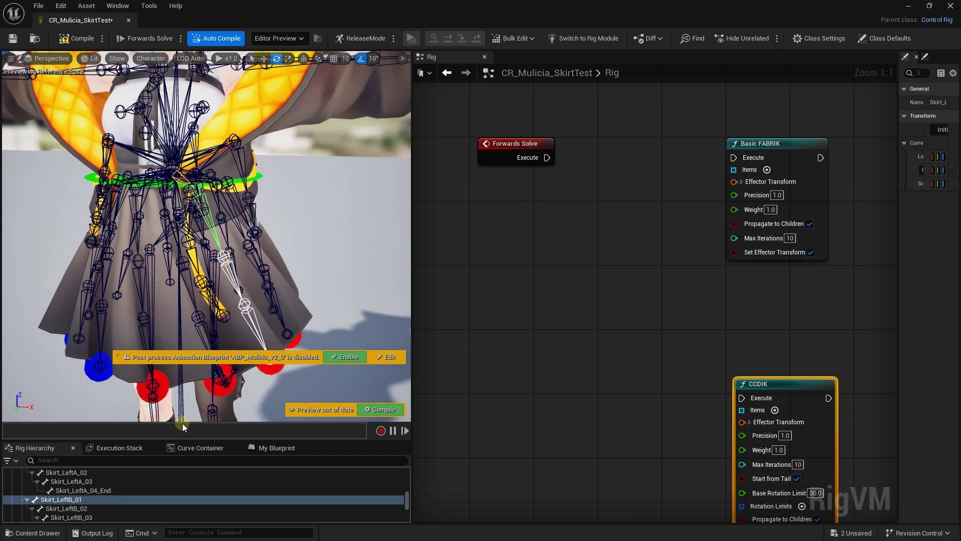
Drag Skirt_LeftB_01 through Skirt_LeftB_04_End from Rig Hierarchy into the graph as an Item Array
{"action": "left_click_drag", "start_coordinate": [173, 438], "coordinate": [185, 269]}
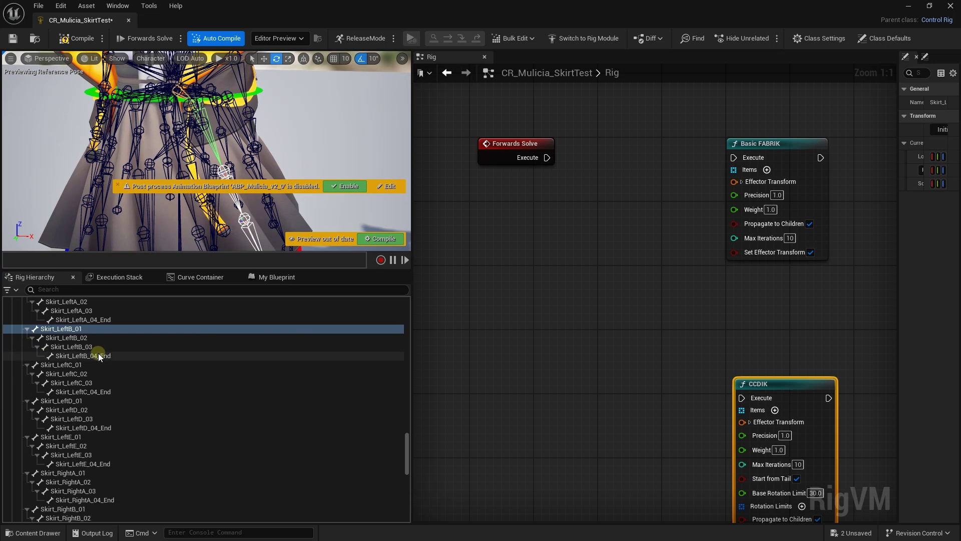
{"action": "left_click", "coordinate": [98, 353], "text": "shift"}
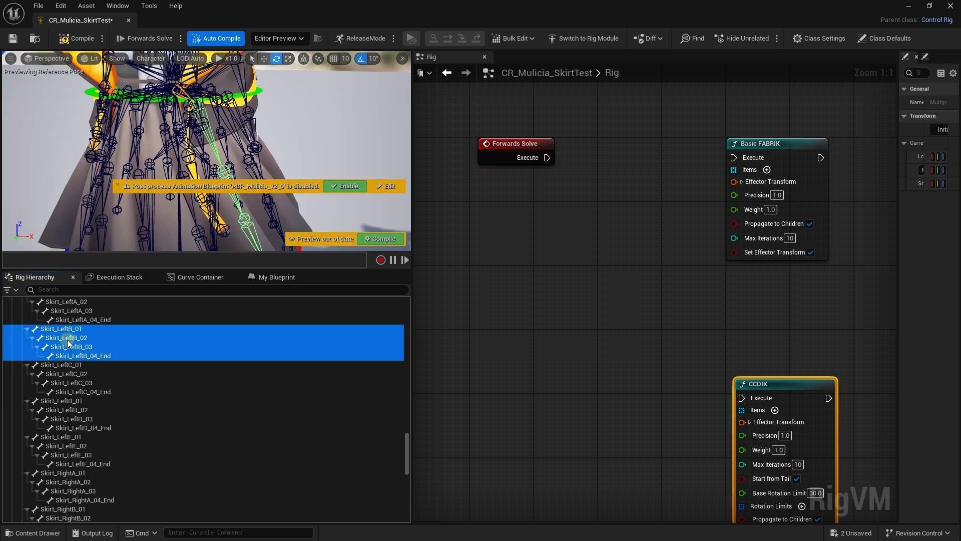
{"action": "left_click_drag", "start_coordinate": [76, 332], "coordinate": [563, 242]}
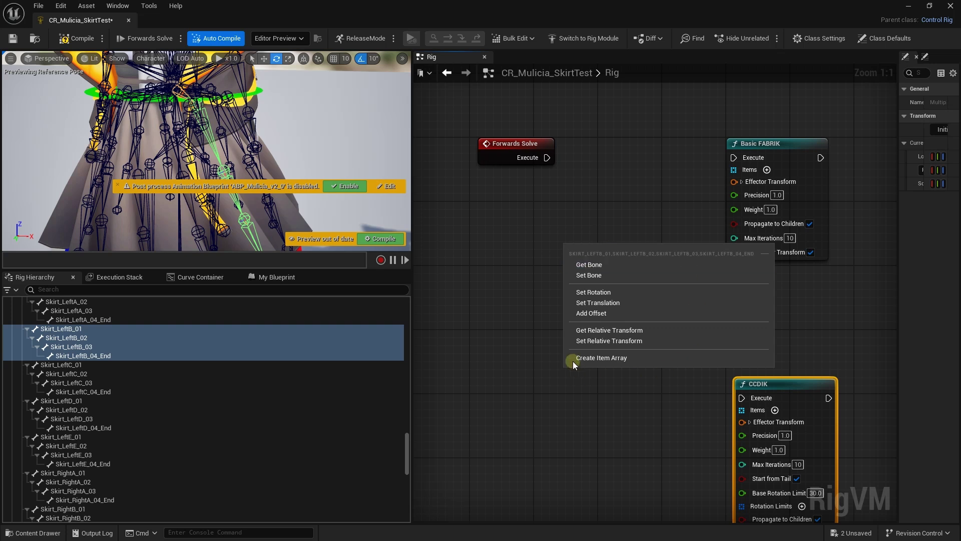
{"action": "left_click", "coordinate": [608, 358]}
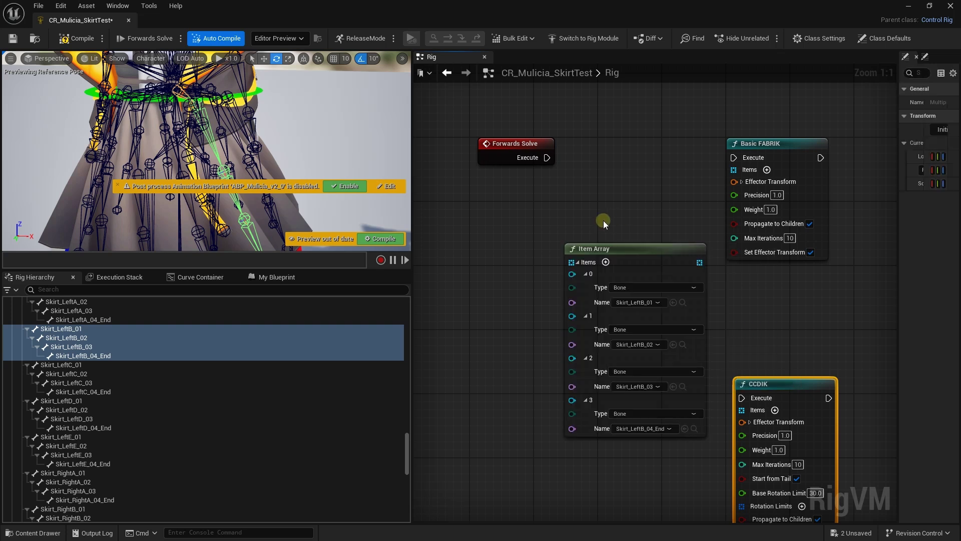
{"action": "left_click_drag", "start_coordinate": [568, 247], "coordinate": [561, 177]}
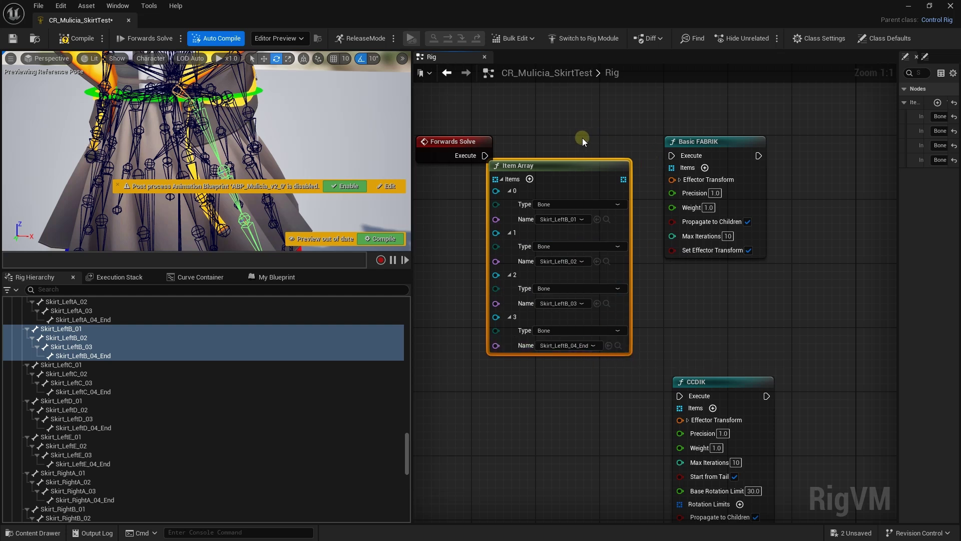
Arrange the Forwards Solve, Item Array and Basic FABRIK nodes side by side
{"action": "right_click_drag", "start_coordinate": [582, 138], "coordinate": [616, 134]}
{"action": "left_click_drag", "start_coordinate": [480, 139], "coordinate": [447, 115]}
{"action": "right_click_drag", "start_coordinate": [549, 133], "coordinate": [545, 143]}
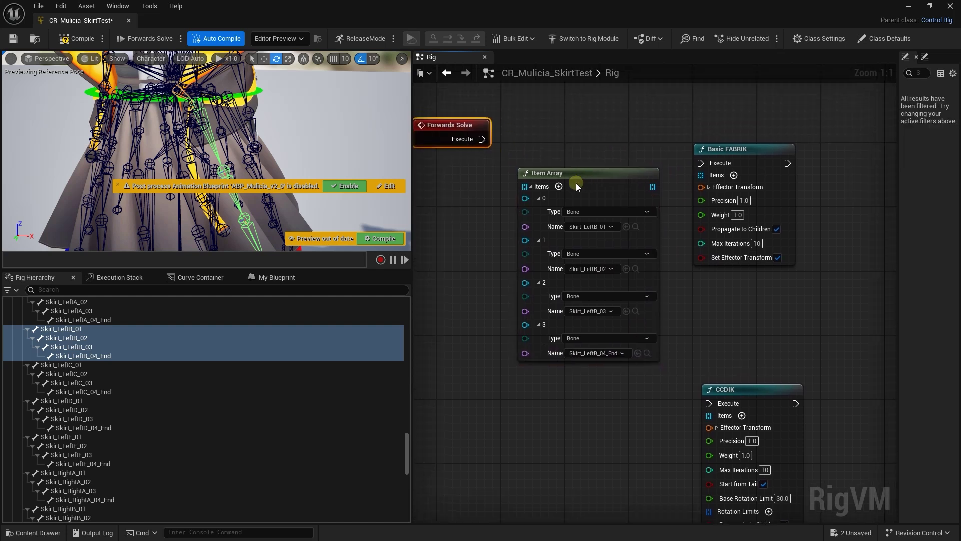
{"action": "left_click_drag", "start_coordinate": [575, 185], "coordinate": [554, 216]}
{"action": "right_click_drag", "start_coordinate": [618, 165], "coordinate": [580, 170]}
{"action": "left_click_drag", "start_coordinate": [697, 156], "coordinate": [700, 136]}
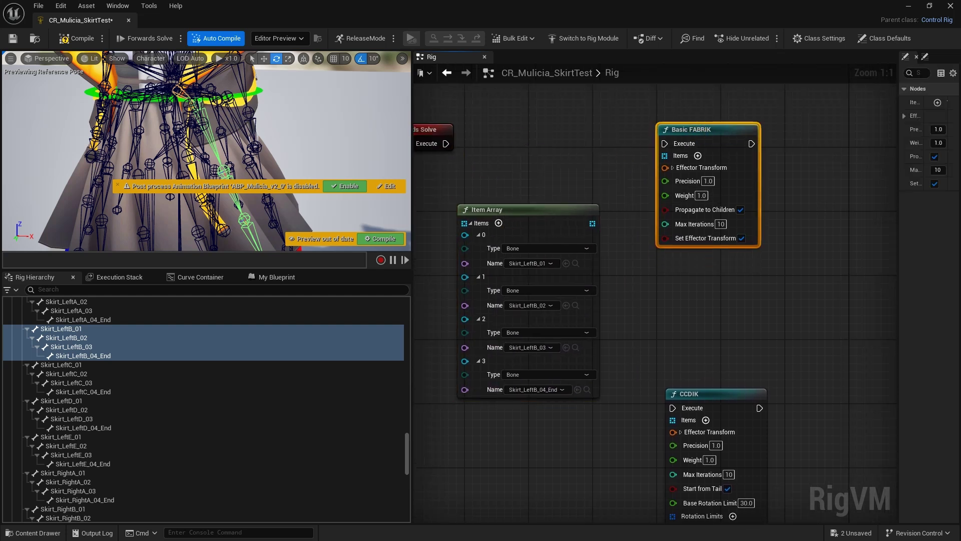
Wire Forwards Solve's Execute to Basic FABRIK and Item Array Items to its Items input
{"action": "right_click_drag", "start_coordinate": [445, 145], "coordinate": [473, 142]}
{"action": "left_click_drag", "start_coordinate": [472, 141], "coordinate": [692, 143]}
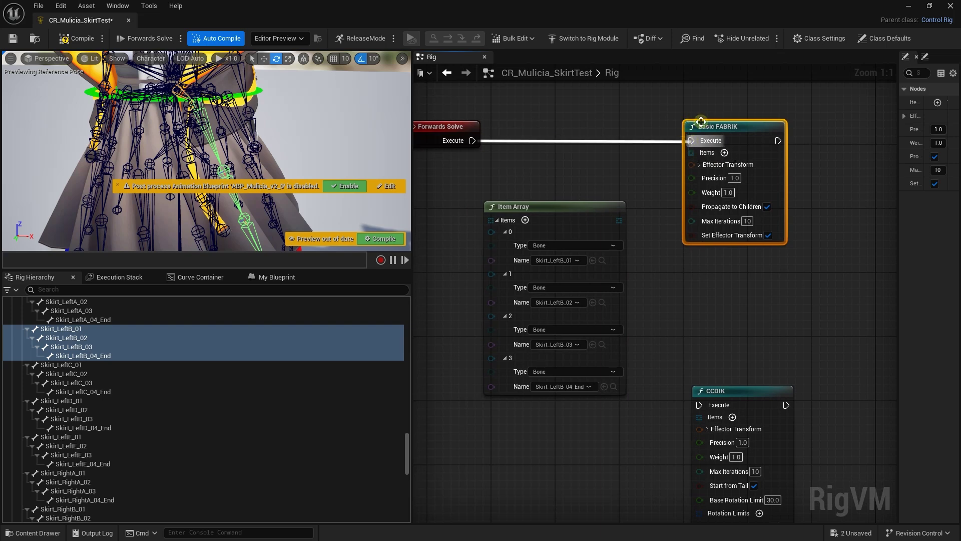
{"action": "right_click_drag", "start_coordinate": [612, 218], "coordinate": [592, 220]}
{"action": "left_click_drag", "start_coordinate": [598, 229], "coordinate": [671, 156]}
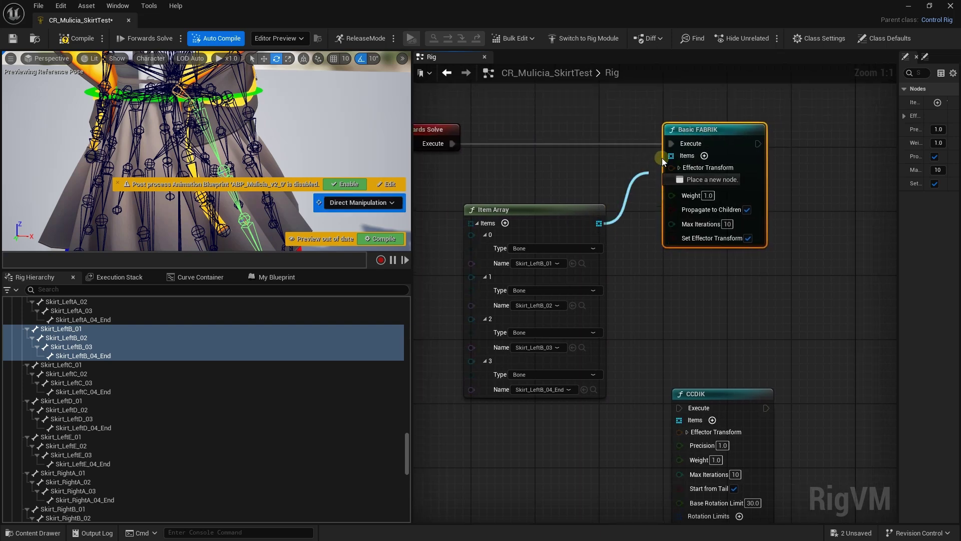
{"action": "mouse_move", "coordinate": [622, 172]}
{"action": "right_mouse_down"}
{"action": "mouse_move", "coordinate": [593, 169]}
{"action": "mouse_move", "coordinate": [588, 158]}
{"action": "mouse_move", "coordinate": [635, 154]}
{"action": "right_mouse_up"}
{"action": "left_click_drag", "start_coordinate": [550, 193], "coordinate": [493, 191]}
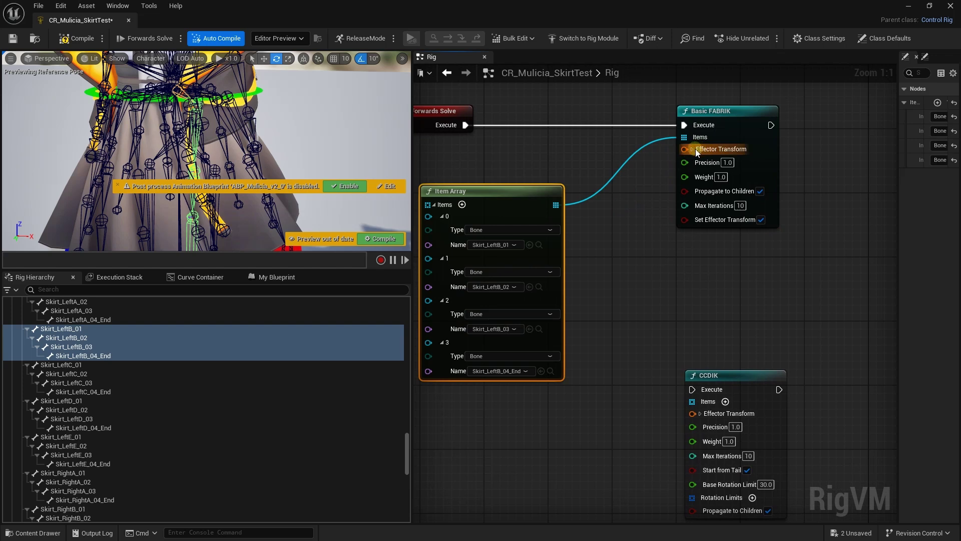
Feed a Get Transform - Control node for Skirt_LeftB_04_End_ctrl into Basic FABRIK's Effector Transform
{"action": "left_click", "coordinate": [696, 151]}
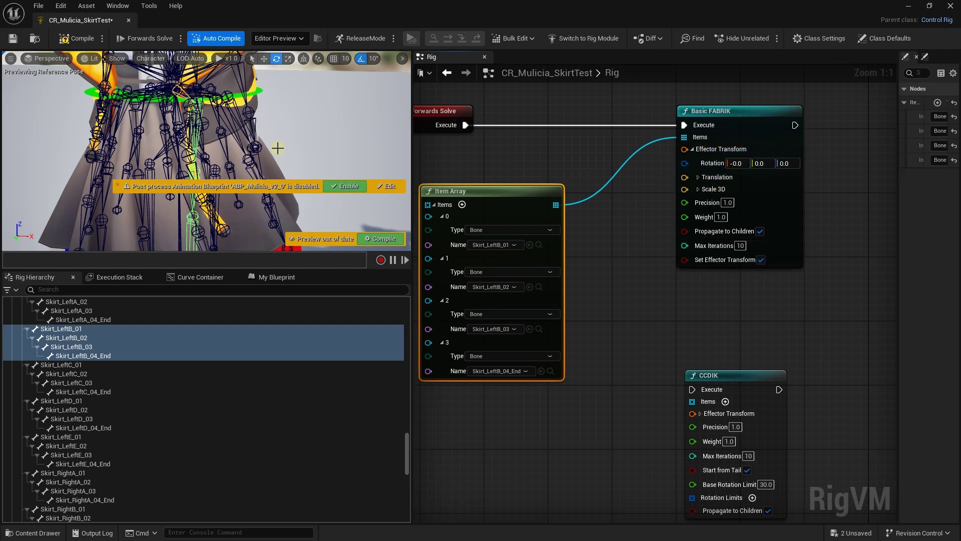
{"action": "left_click_drag", "start_coordinate": [278, 148], "coordinate": [228, 162]}
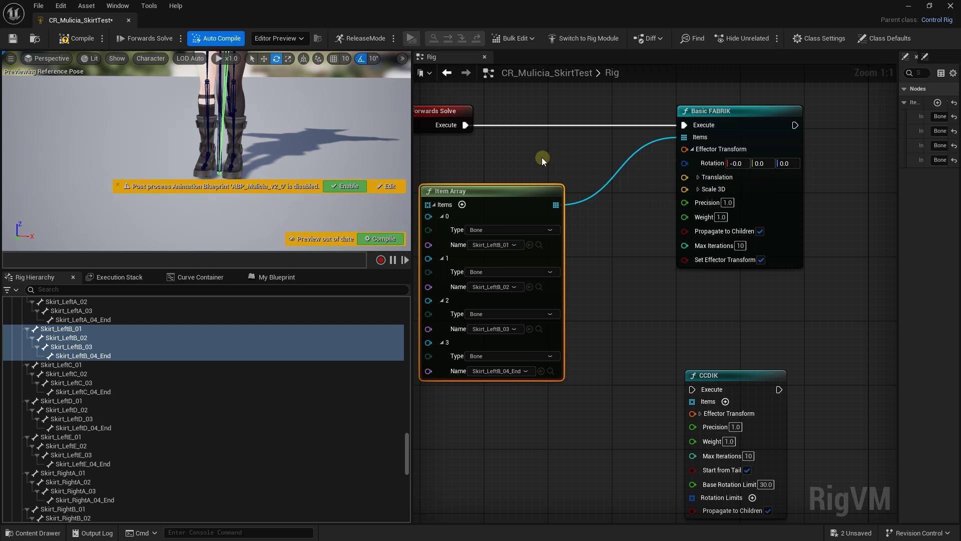
{"action": "left_click_drag", "start_coordinate": [279, 122], "coordinate": [279, 122]}
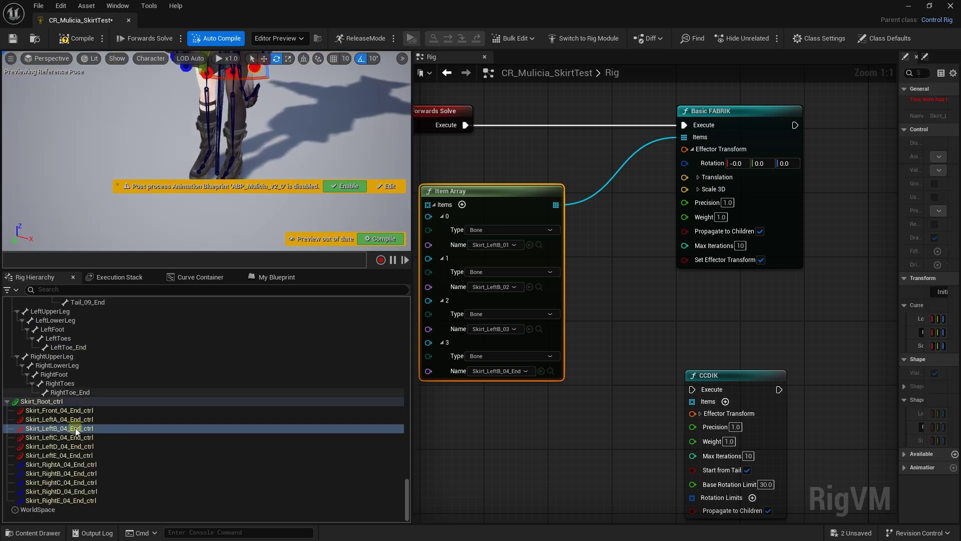
{"action": "mouse_move", "coordinate": [75, 428]}
{"action": "left_mouse_down"}
{"action": "mouse_move", "coordinate": [606, 303]}
{"action": "mouse_move", "coordinate": [501, 395]}
{"action": "left_mouse_up"}
{"action": "left_click", "coordinate": [626, 325]}
{"action": "left_click_drag", "start_coordinate": [619, 381], "coordinate": [686, 149]}
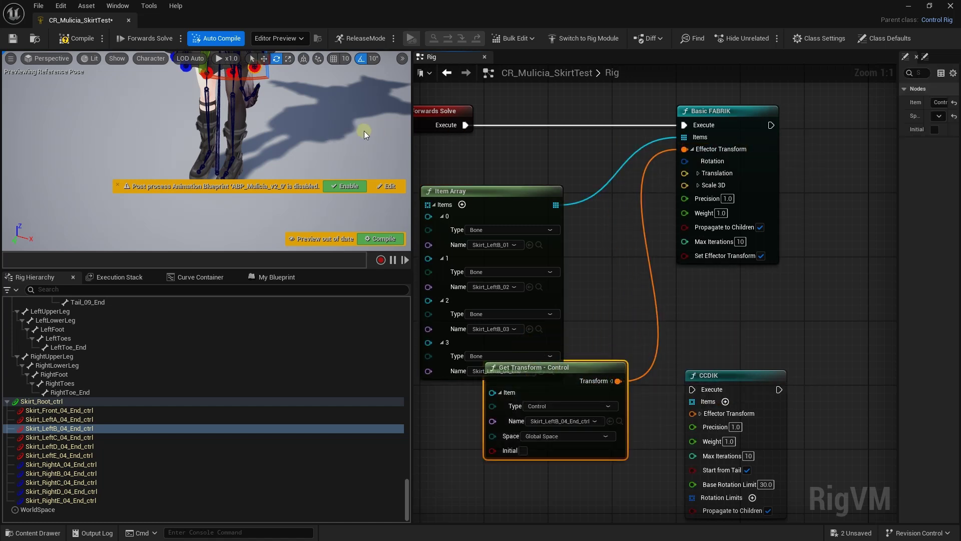
{"action": "mouse_move", "coordinate": [304, 114]}
{"action": "right_mouse_down"}
{"action": "mouse_move", "coordinate": [300, 100]}
{"action": "mouse_move", "coordinate": [275, 147]}
{"action": "right_mouse_up"}
Drag the left skirt end control around the viewport in move mode to test the FABRIK chain
{"action": "key", "text": "w"}
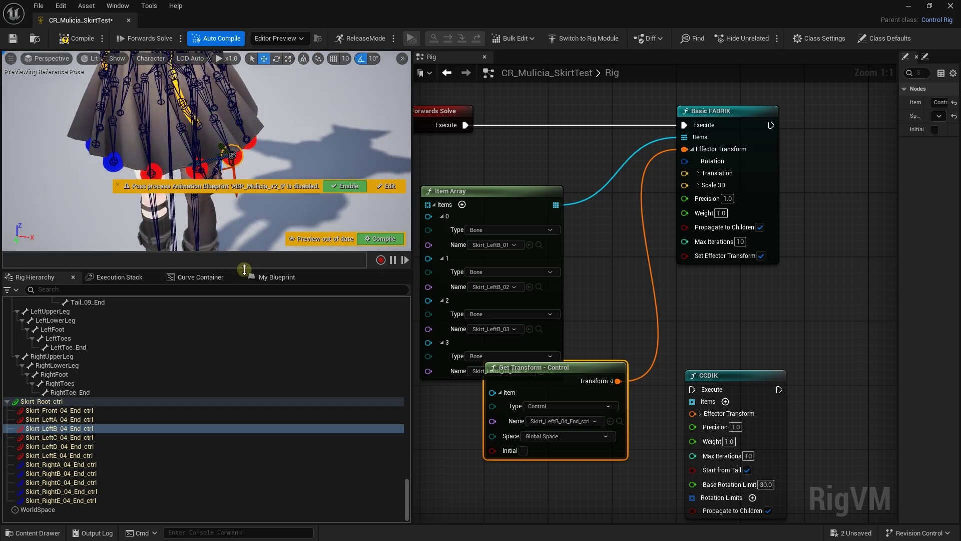
{"action": "left_click_drag", "start_coordinate": [243, 269], "coordinate": [243, 376]}
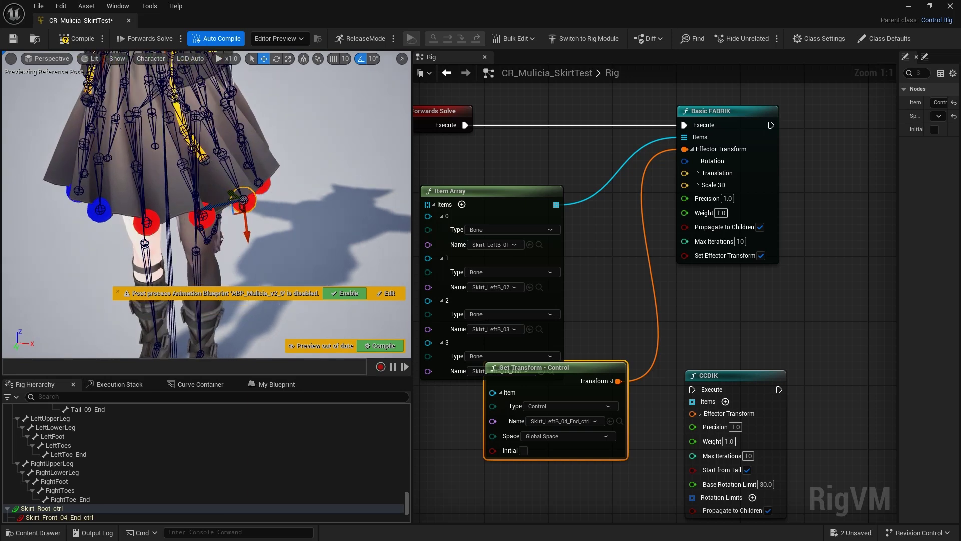
{"action": "mouse_move", "coordinate": [257, 178]}
{"action": "left_mouse_down"}
{"action": "mouse_move", "coordinate": [288, 107]}
{"action": "mouse_move", "coordinate": [282, 169]}
{"action": "mouse_move", "coordinate": [262, 186]}
{"action": "mouse_move", "coordinate": [297, 94]}
{"action": "mouse_move", "coordinate": [336, 104]}
{"action": "mouse_move", "coordinate": [315, 99]}
{"action": "mouse_move", "coordinate": [290, 185]}
{"action": "mouse_move", "coordinate": [305, 205]}
{"action": "left_mouse_up"}
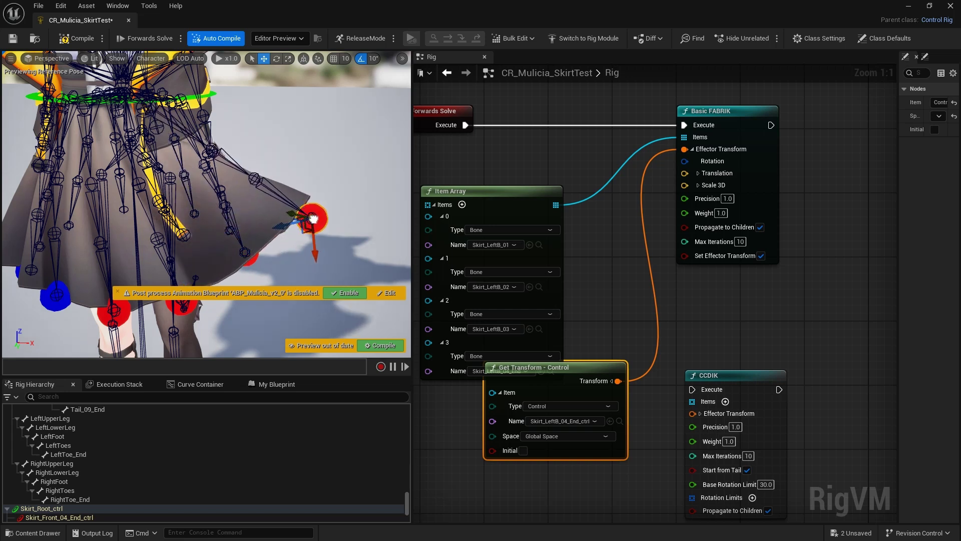
{"action": "left_click_drag", "start_coordinate": [306, 210], "coordinate": [289, 217]}
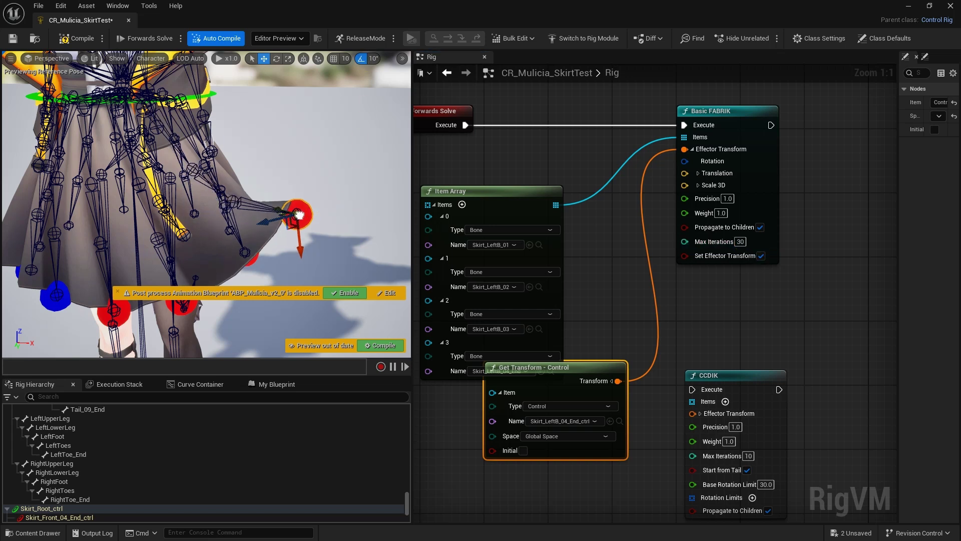
{"action": "mouse_move", "coordinate": [299, 215]}
{"action": "left_mouse_down"}
{"action": "mouse_move", "coordinate": [295, 208]}
{"action": "mouse_move", "coordinate": [268, 229]}
{"action": "mouse_move", "coordinate": [259, 219]}
{"action": "mouse_move", "coordinate": [298, 211]}
{"action": "mouse_move", "coordinate": [282, 204]}
{"action": "mouse_move", "coordinate": [294, 221]}
{"action": "left_mouse_up"}
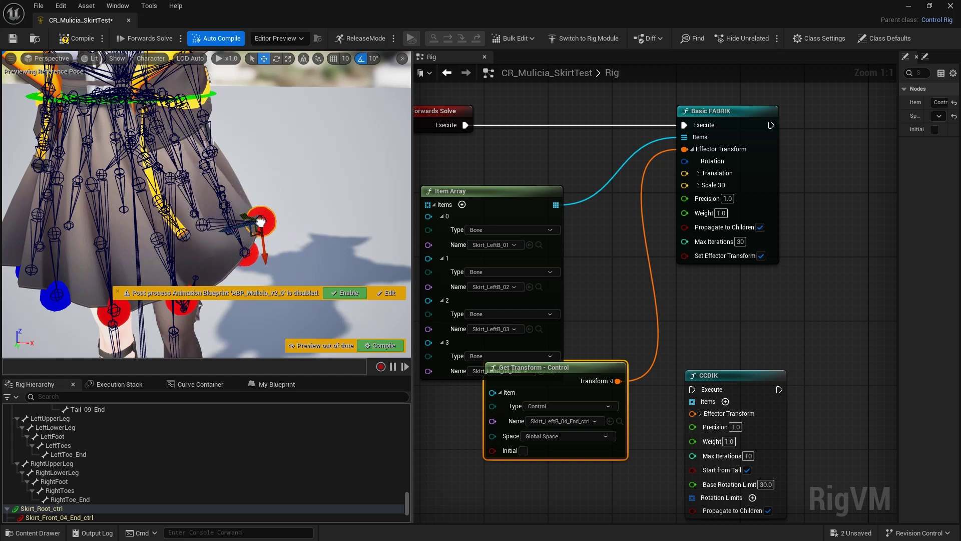
{"action": "mouse_move", "coordinate": [294, 220]}
{"action": "left_mouse_down"}
{"action": "mouse_move", "coordinate": [244, 230]}
{"action": "mouse_move", "coordinate": [196, 184]}
{"action": "mouse_move", "coordinate": [379, 238]}
{"action": "left_mouse_up"}
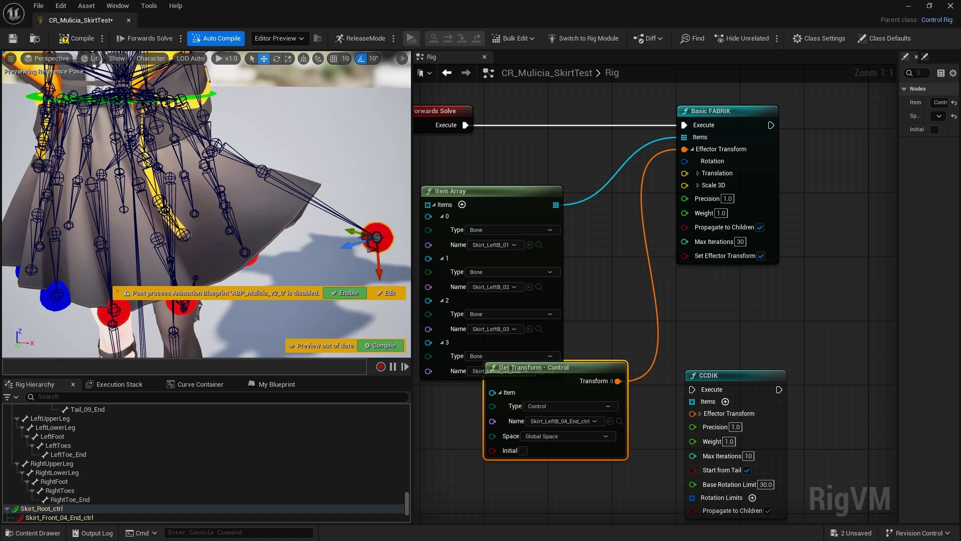
{"action": "key", "text": "f"}
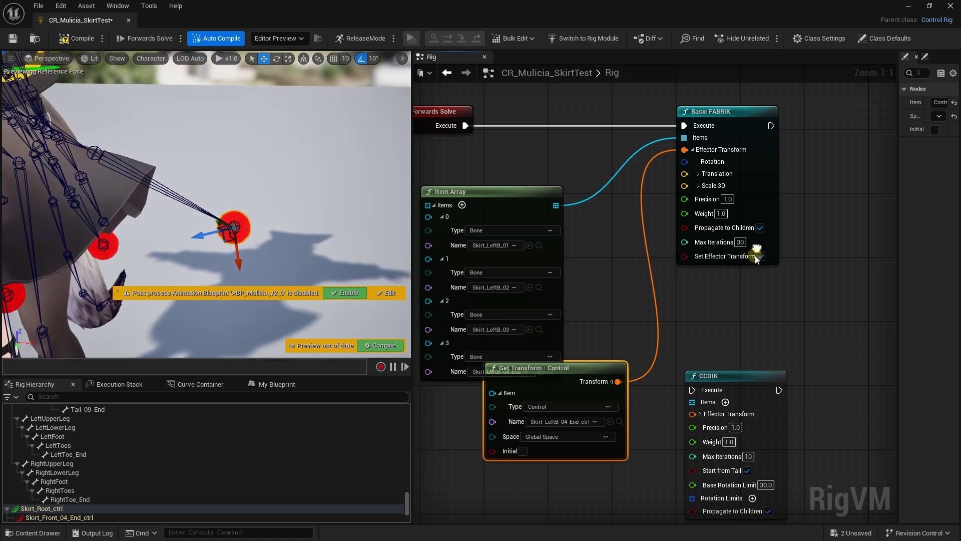
Uncheck Set Effector Transform on Basic FABRIK and move the end control again
{"action": "right_click", "coordinate": [758, 256]}
{"action": "key", "text": "Escape"}
{"action": "left_click", "coordinate": [760, 257]}
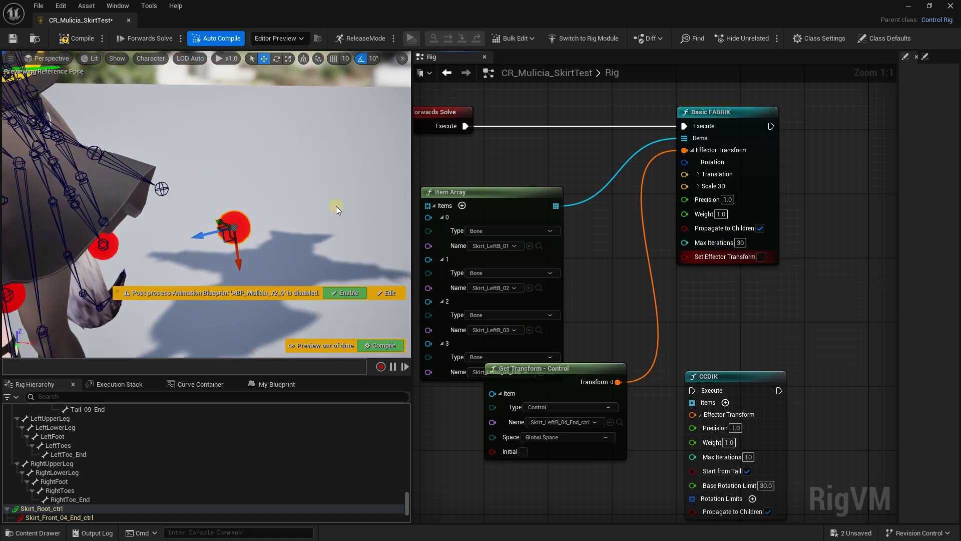
{"action": "mouse_move", "coordinate": [226, 223]}
{"action": "left_mouse_down"}
{"action": "mouse_move", "coordinate": [69, 180]}
{"action": "mouse_move", "coordinate": [155, 196]}
{"action": "left_mouse_up"}
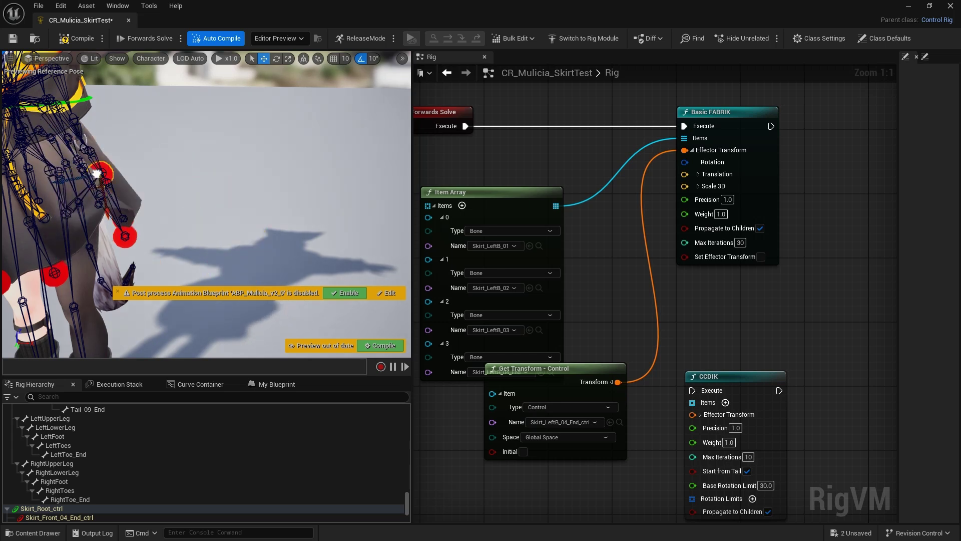
Rearrange the Item Array, Get Transform - Control and CCDIK nodes near the solvers
{"action": "right_click_drag", "start_coordinate": [526, 271], "coordinate": [636, 252]}
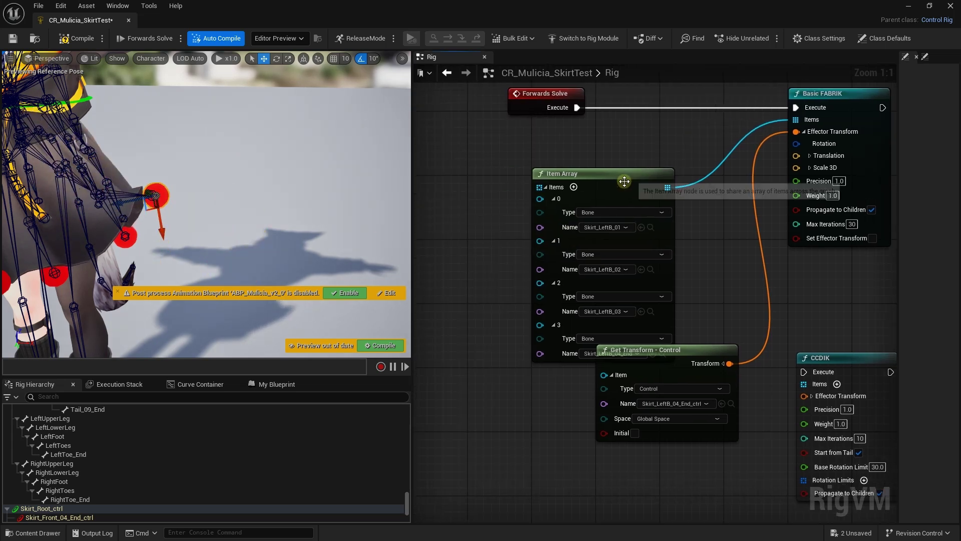
{"action": "left_click_drag", "start_coordinate": [576, 174], "coordinate": [545, 157]}
{"action": "left_click_drag", "start_coordinate": [653, 351], "coordinate": [564, 375]}
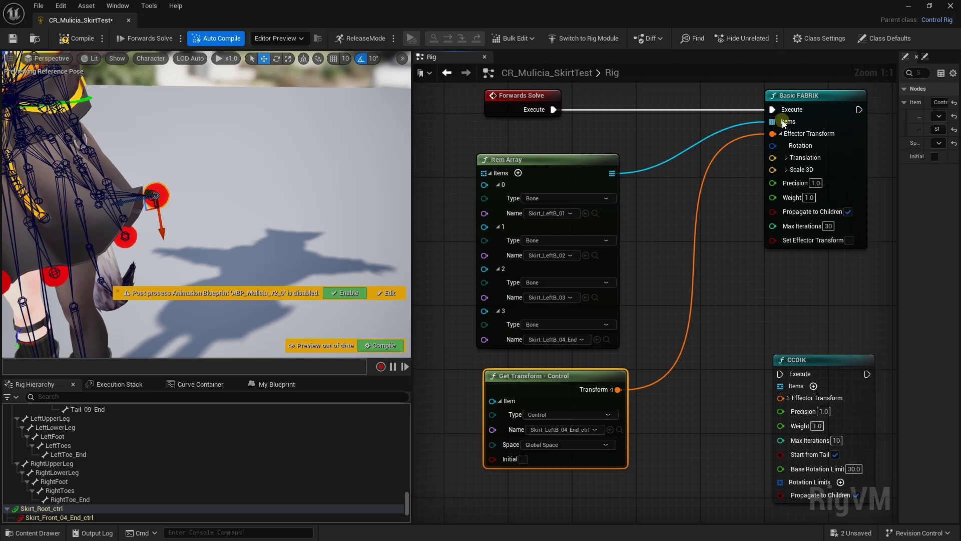
{"action": "left_click_drag", "start_coordinate": [767, 134], "coordinate": [772, 134]}
{"action": "left_click_drag", "start_coordinate": [803, 361], "coordinate": [795, 321]}
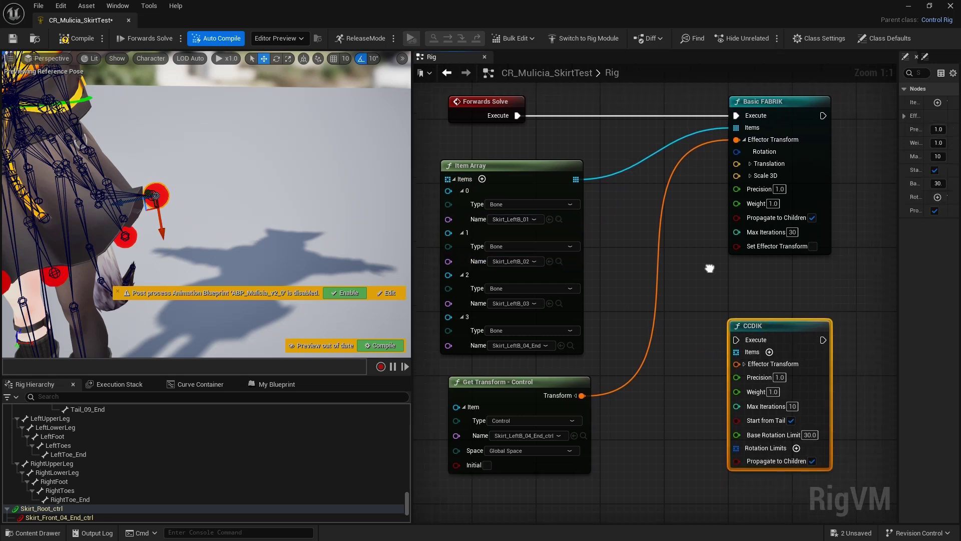
{"action": "right_click_drag", "start_coordinate": [536, 119], "coordinate": [481, 137]}
Wire Forwards Solve's Execute, the LeftB Item Array and the control's Transform into CCDIK
{"action": "left_click_drag", "start_coordinate": [498, 128], "coordinate": [717, 353]}
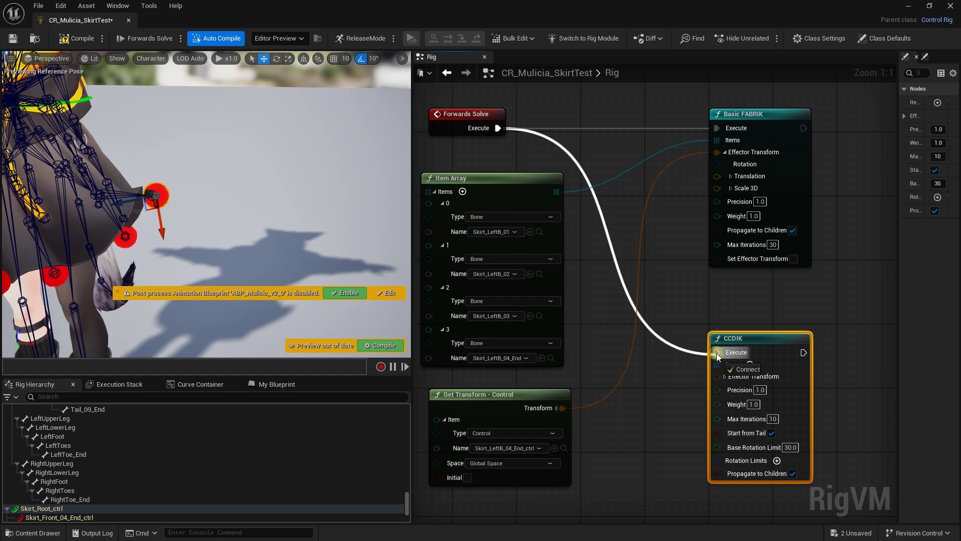
{"action": "right_click_drag", "start_coordinate": [560, 194], "coordinate": [581, 187]}
{"action": "left_click_drag", "start_coordinate": [578, 186], "coordinate": [739, 357]}
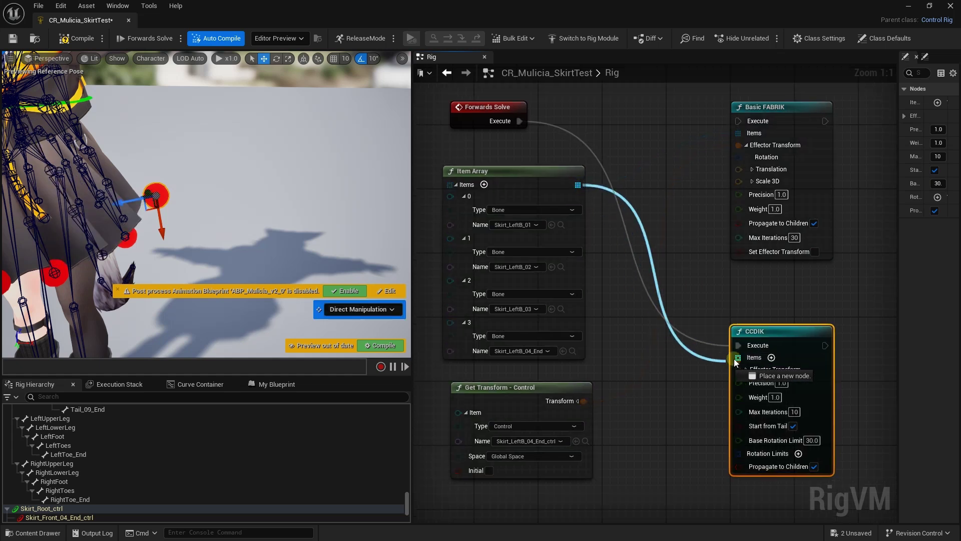
{"action": "left_click_drag", "start_coordinate": [583, 401], "coordinate": [739, 369]}
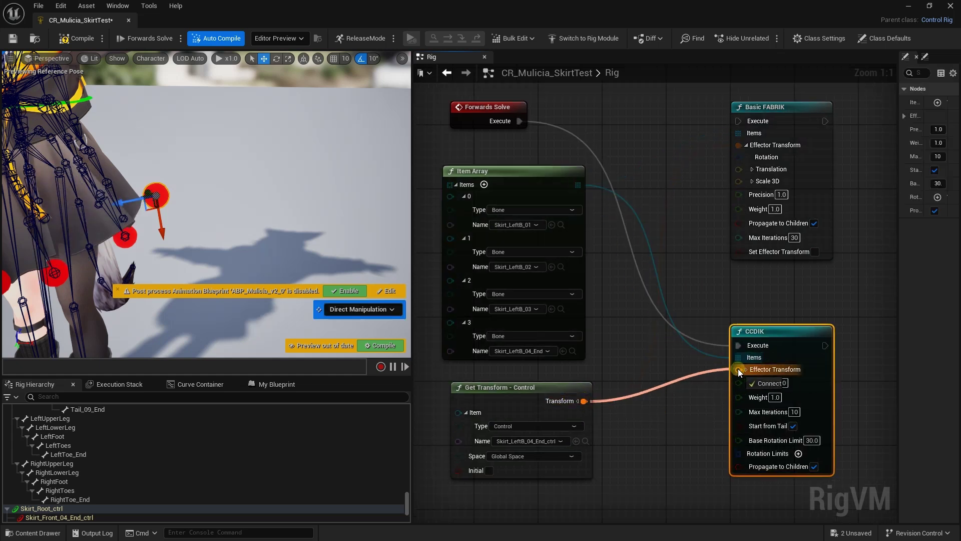
Test the CCDIK chain, turn off Propagate to Children, and compile the Control Rig
{"action": "mouse_move", "coordinate": [145, 197]}
{"action": "left_mouse_down"}
{"action": "mouse_move", "coordinate": [118, 144]}
{"action": "mouse_move", "coordinate": [201, 145]}
{"action": "left_mouse_up"}
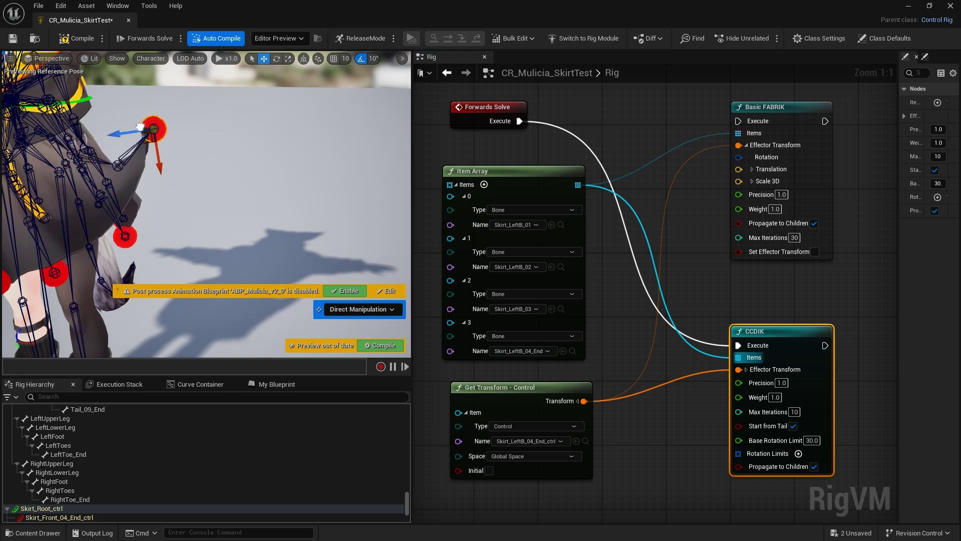
{"action": "left_click_drag", "start_coordinate": [201, 145], "coordinate": [195, 140]}
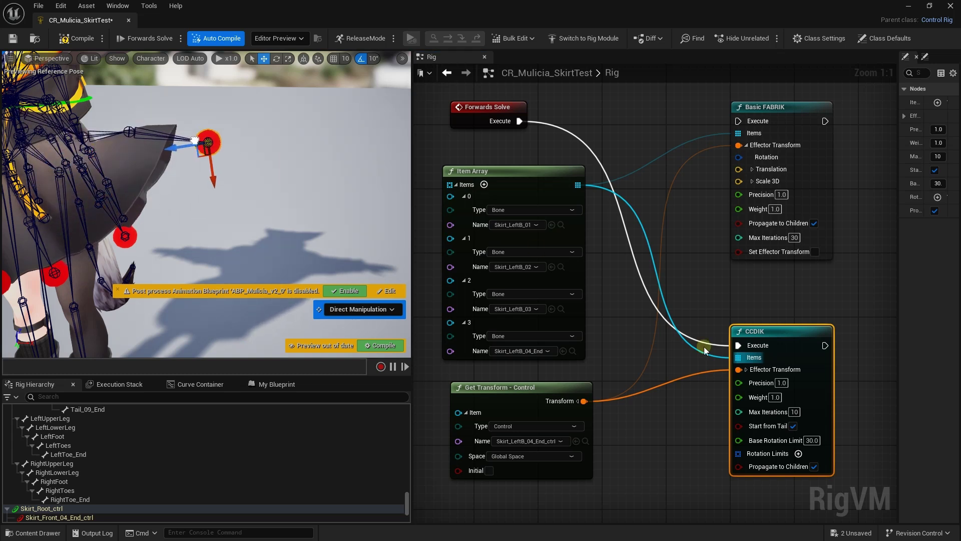
{"action": "left_click", "coordinate": [814, 466]}
{"action": "left_click_drag", "start_coordinate": [194, 140], "coordinate": [207, 155]}
{"action": "left_click", "coordinate": [72, 39]}
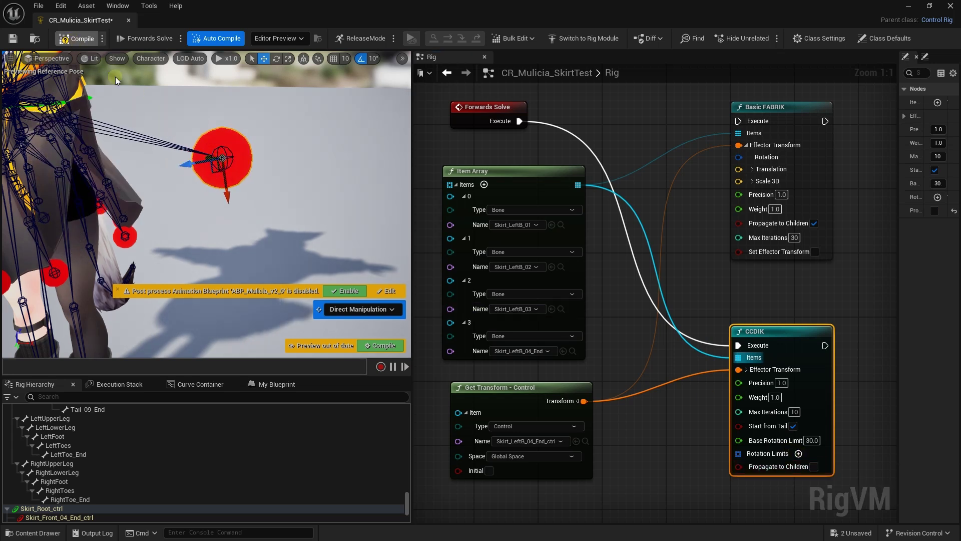
Move the end control, then toggle Propagate to Children and turn off Start from Tail on CCDIK
{"action": "mouse_move", "coordinate": [114, 258]}
{"action": "left_mouse_down"}
{"action": "mouse_move", "coordinate": [245, 175]}
{"action": "mouse_move", "coordinate": [134, 159]}
{"action": "mouse_move", "coordinate": [178, 144]}
{"action": "mouse_move", "coordinate": [266, 146]}
{"action": "mouse_move", "coordinate": [291, 188]}
{"action": "mouse_move", "coordinate": [339, 208]}
{"action": "mouse_move", "coordinate": [397, 215]}
{"action": "mouse_move", "coordinate": [179, 169]}
{"action": "mouse_move", "coordinate": [75, 130]}
{"action": "mouse_move", "coordinate": [184, 122]}
{"action": "mouse_move", "coordinate": [366, 173]}
{"action": "mouse_move", "coordinate": [332, 195]}
{"action": "left_mouse_up"}
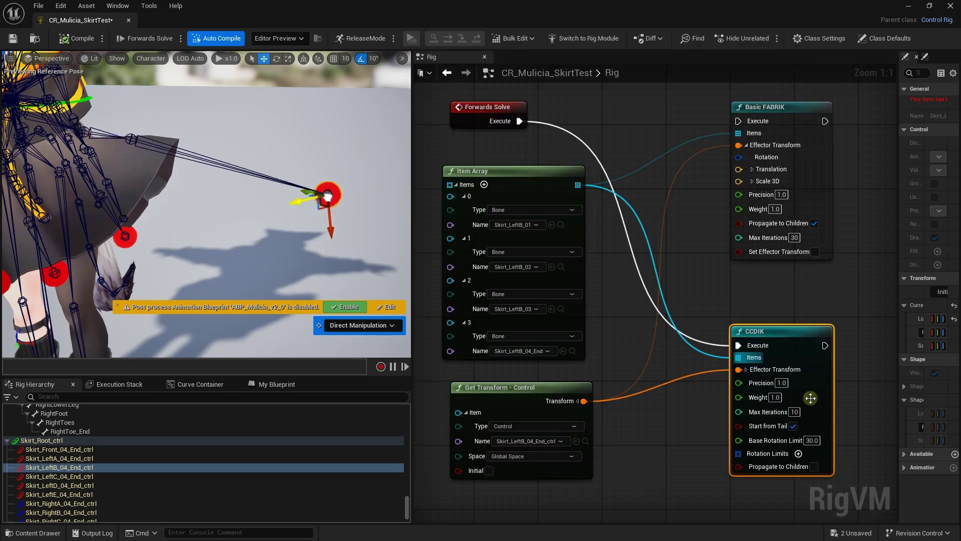
{"action": "left_click", "coordinate": [815, 468]}
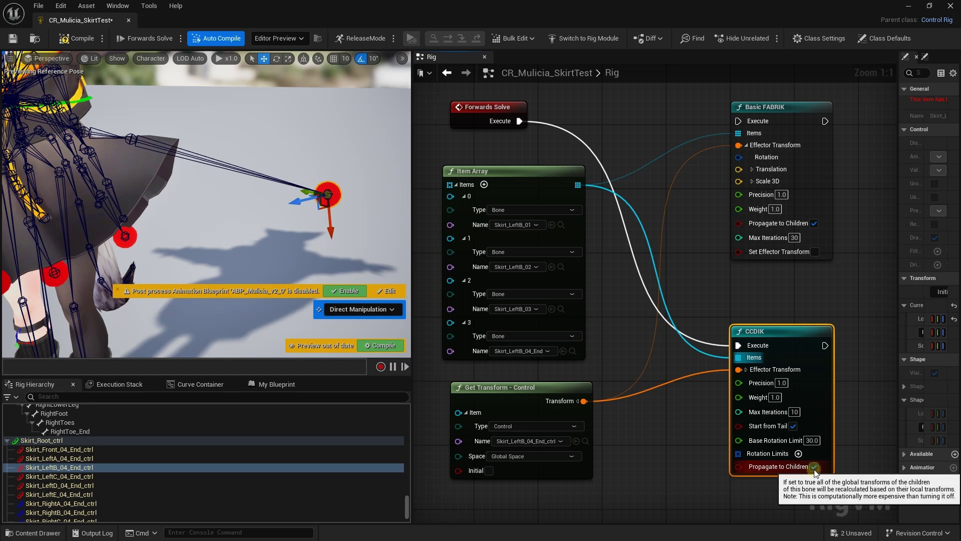
{"action": "left_click", "coordinate": [793, 427]}
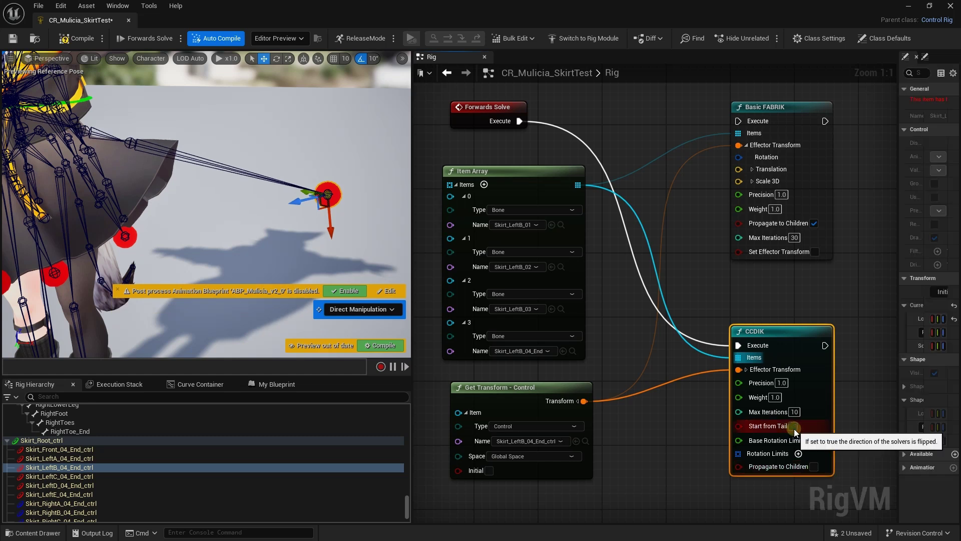
{"action": "left_click", "coordinate": [795, 429]}
{"action": "left_click", "coordinate": [794, 428]}
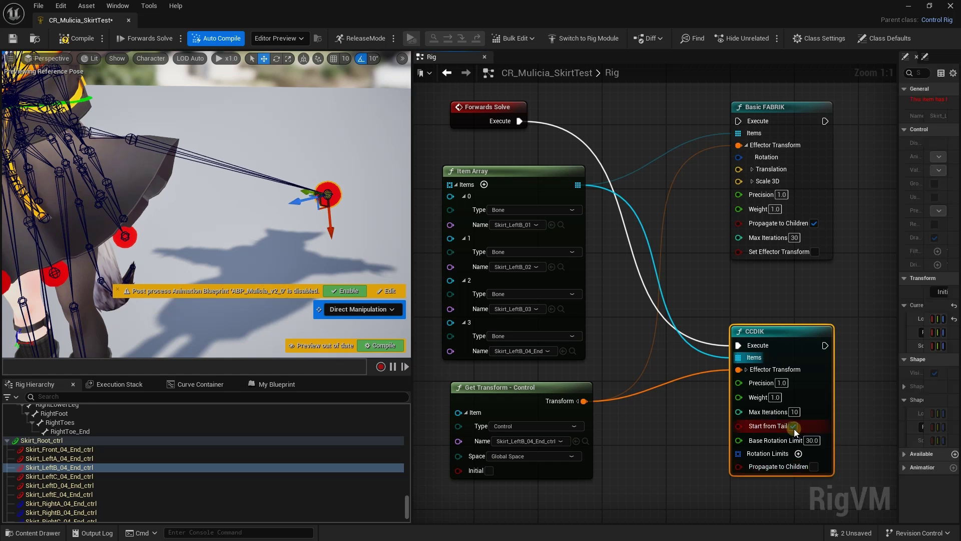
{"action": "mouse_move", "coordinate": [783, 337]}
{"action": "left_mouse_down"}
{"action": "mouse_move", "coordinate": [791, 329]}
{"action": "mouse_move", "coordinate": [769, 335]}
{"action": "left_mouse_up"}
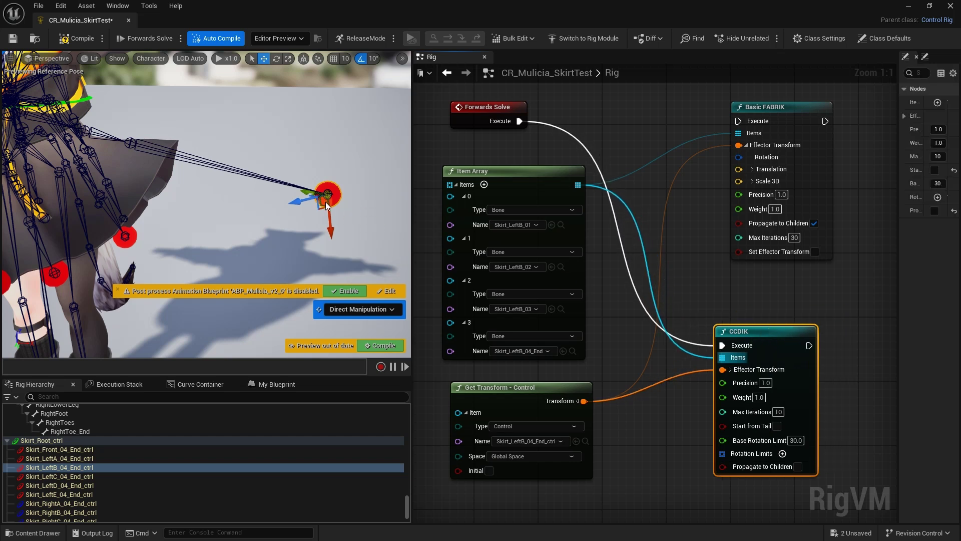
Drag Skirt_LeftB_04_End_ctrl to several spots to check the CCDIK-driven chain
{"action": "left_click_drag", "start_coordinate": [327, 195], "coordinate": [262, 183]}
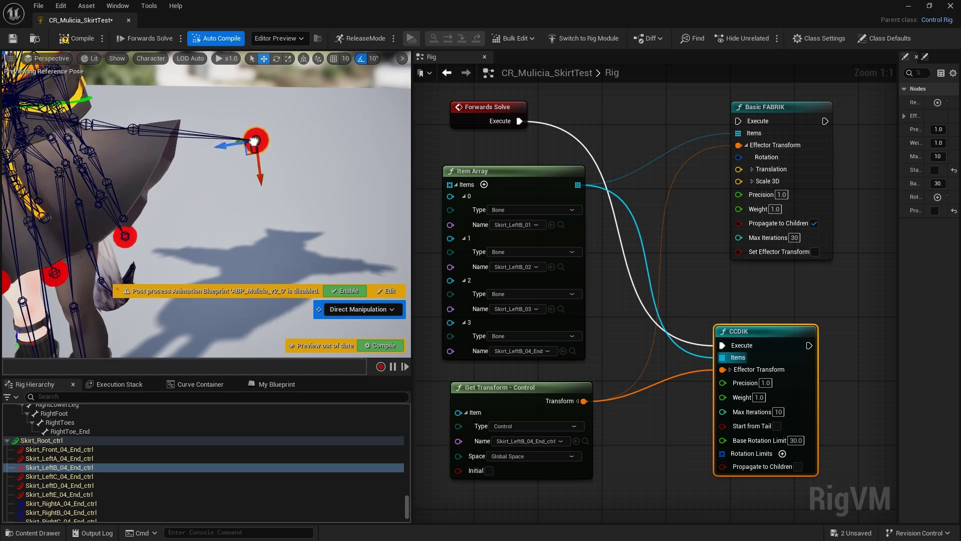
{"action": "left_click_drag", "start_coordinate": [263, 182], "coordinate": [274, 165]}
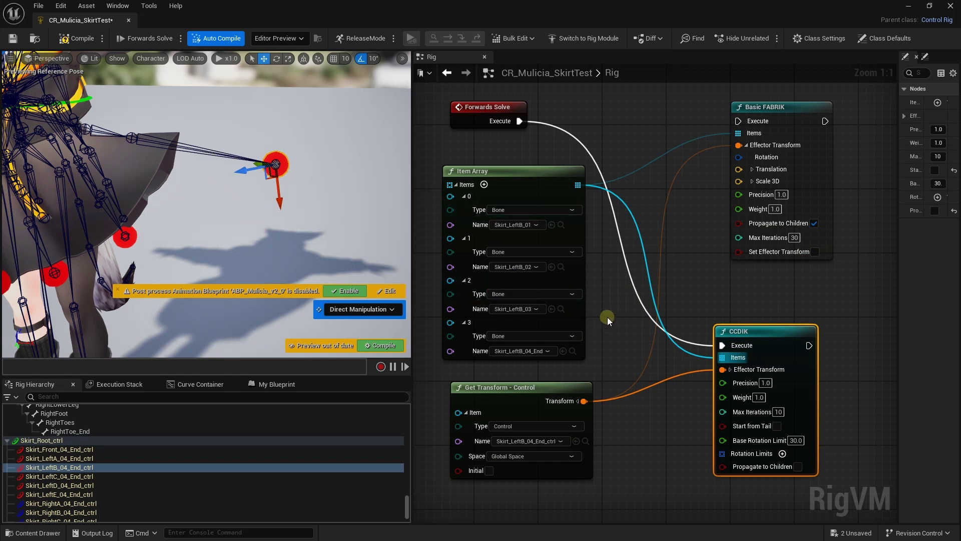
{"action": "left_click_drag", "start_coordinate": [275, 164], "coordinate": [233, 164]}
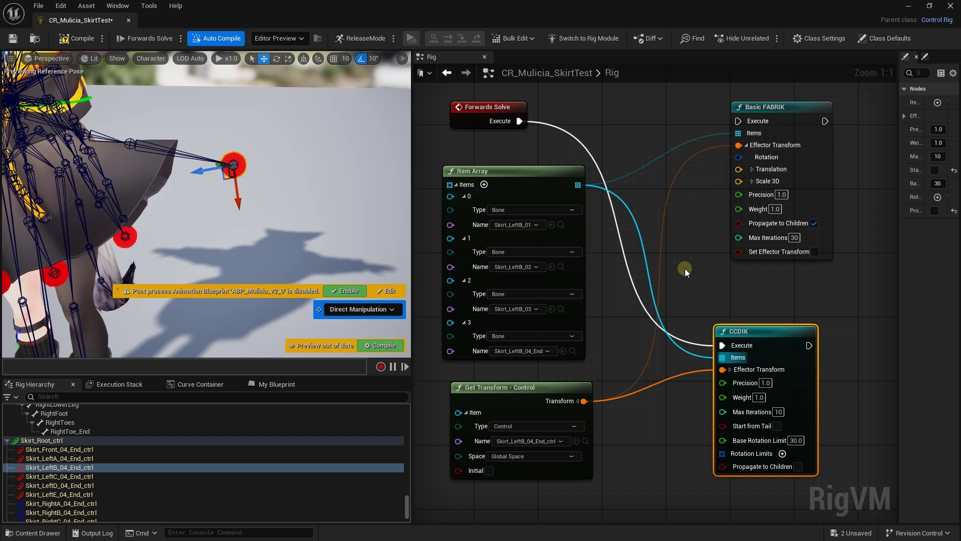
{"action": "right_click_drag", "start_coordinate": [685, 268], "coordinate": [688, 264]}
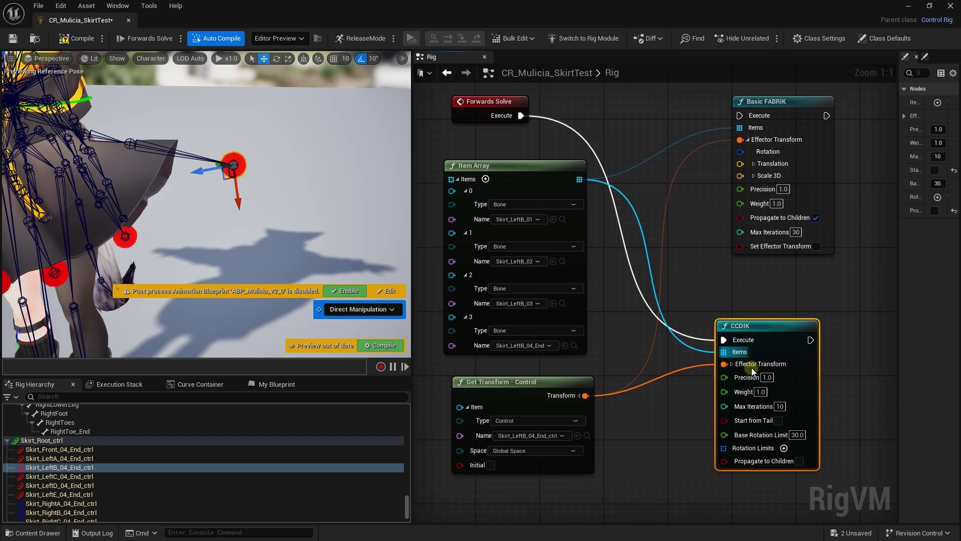
Reposition Basic FABRIK beside CCDIK and box-select both solver nodes together
{"action": "right_click_drag", "start_coordinate": [775, 120], "coordinate": [740, 139]}
{"action": "left_click_drag", "start_coordinate": [752, 138], "coordinate": [729, 148]}
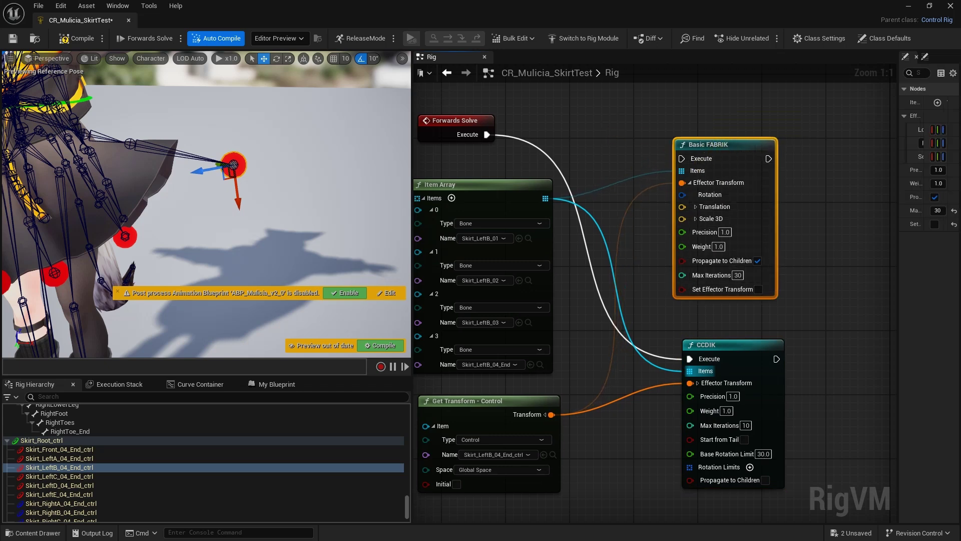
{"action": "right_click_drag", "start_coordinate": [614, 125], "coordinate": [646, 122]}
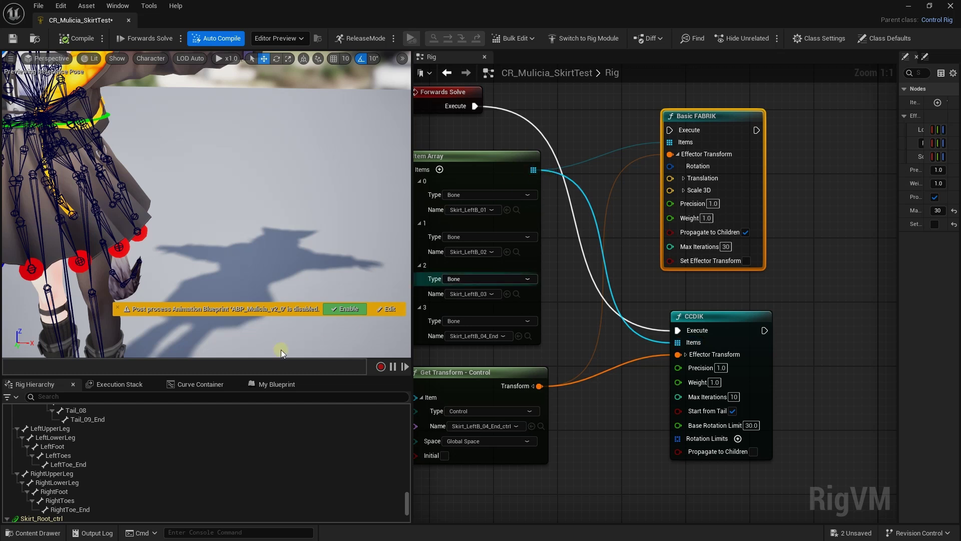
{"action": "right_click_drag", "start_coordinate": [636, 205], "coordinate": [757, 243]}
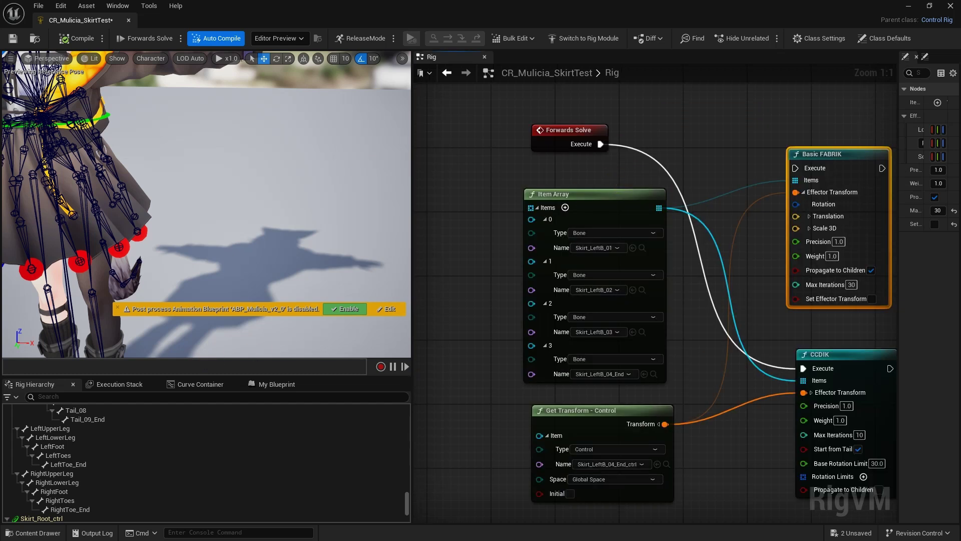
{"action": "left_click_drag", "start_coordinate": [576, 108], "coordinate": [856, 493]}
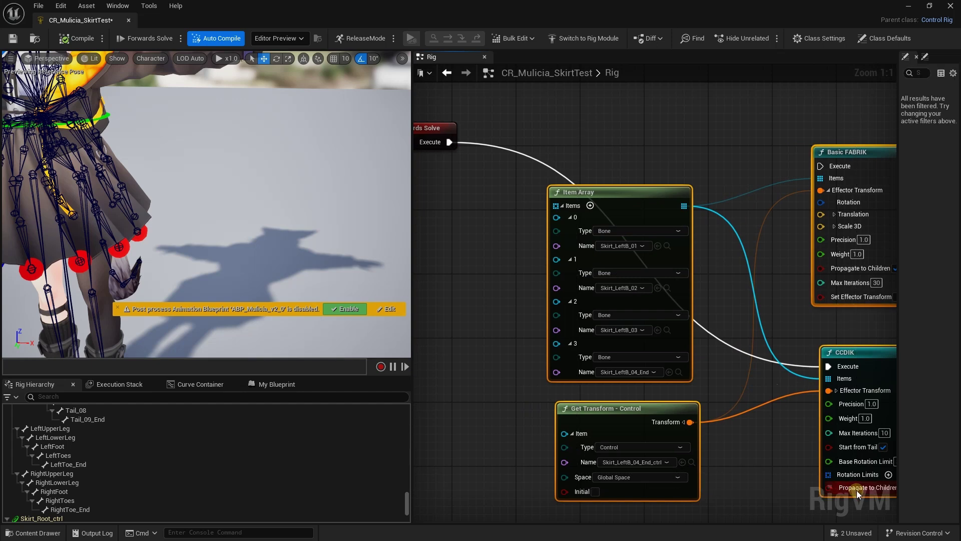
Delete the selected solver nodes and frame the Skirt_Root bones in the viewport
{"action": "key", "text": "Delete"}
{"action": "left_click_drag", "start_coordinate": [108, 257], "coordinate": [109, 254]}
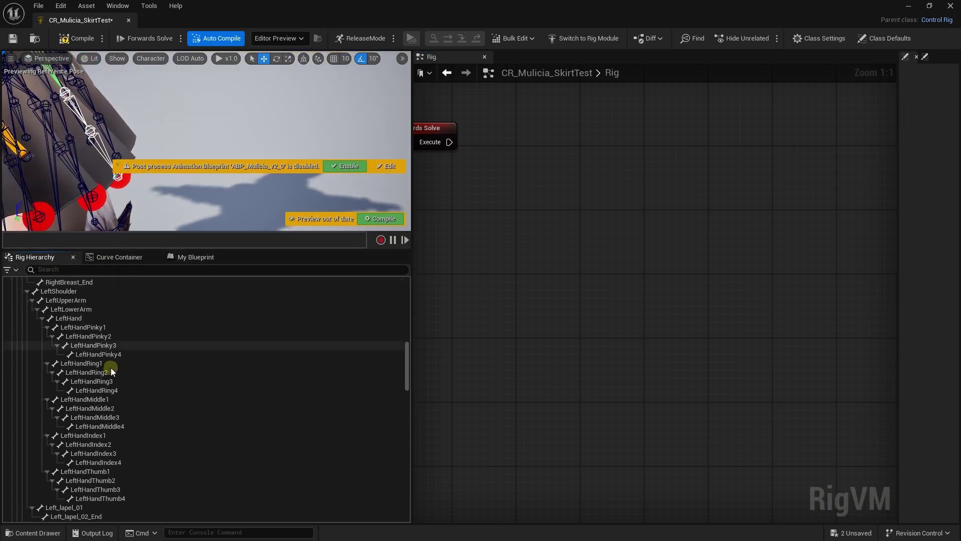
{"action": "scroll", "coordinate": [110, 366], "scroll_direction": "up", "scroll_amount": 10}
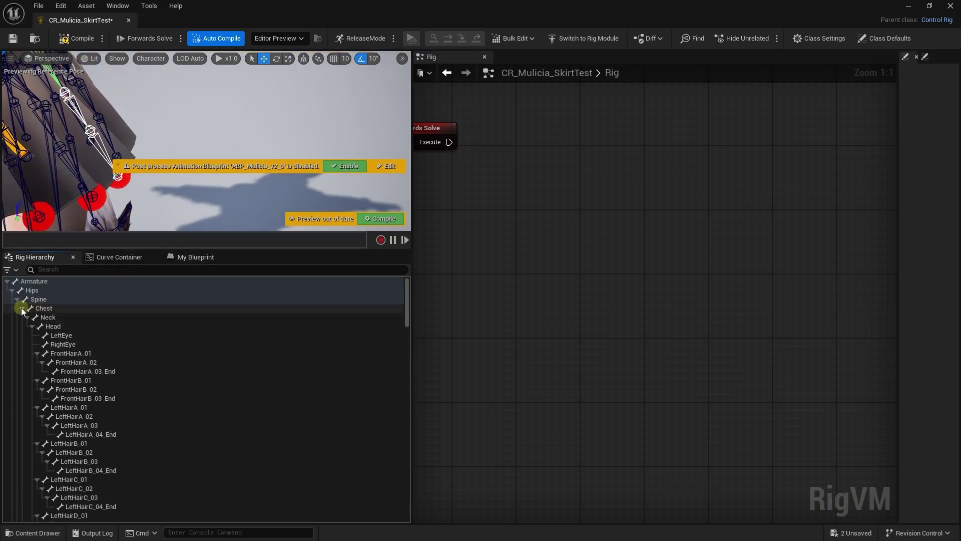
{"action": "left_click", "coordinate": [22, 308]}
{"action": "left_click", "coordinate": [50, 317]}
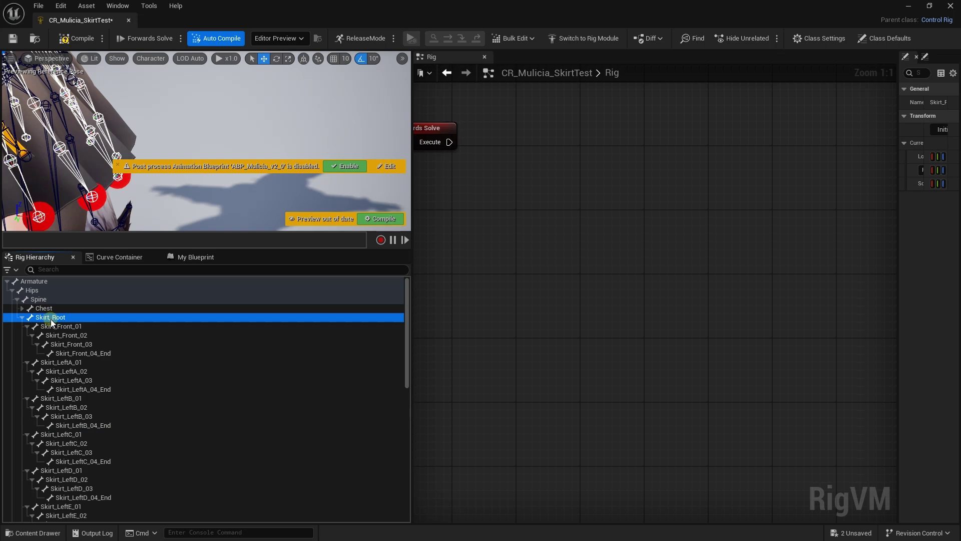
{"action": "key", "text": "f"}
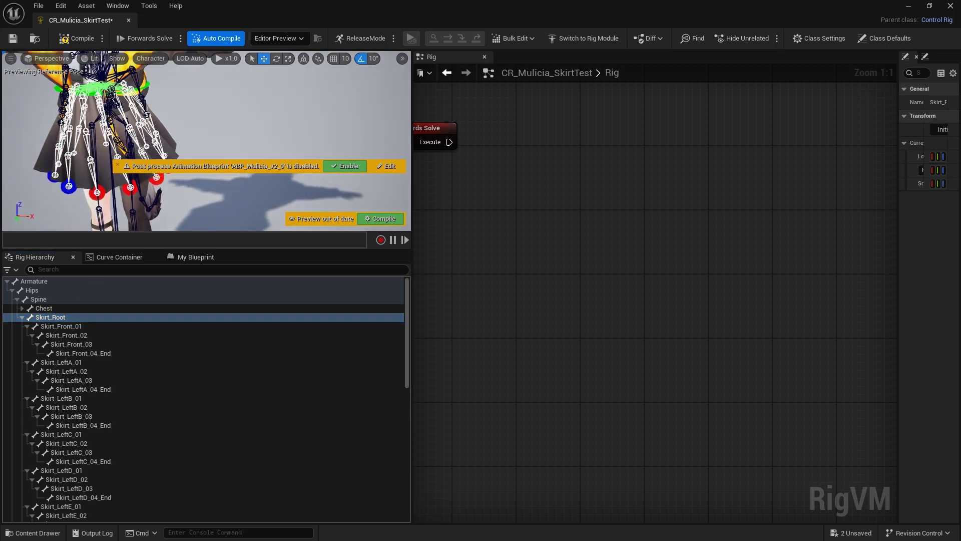
{"action": "left_click_drag", "start_coordinate": [304, 168], "coordinate": [304, 169], "text": "alt"}
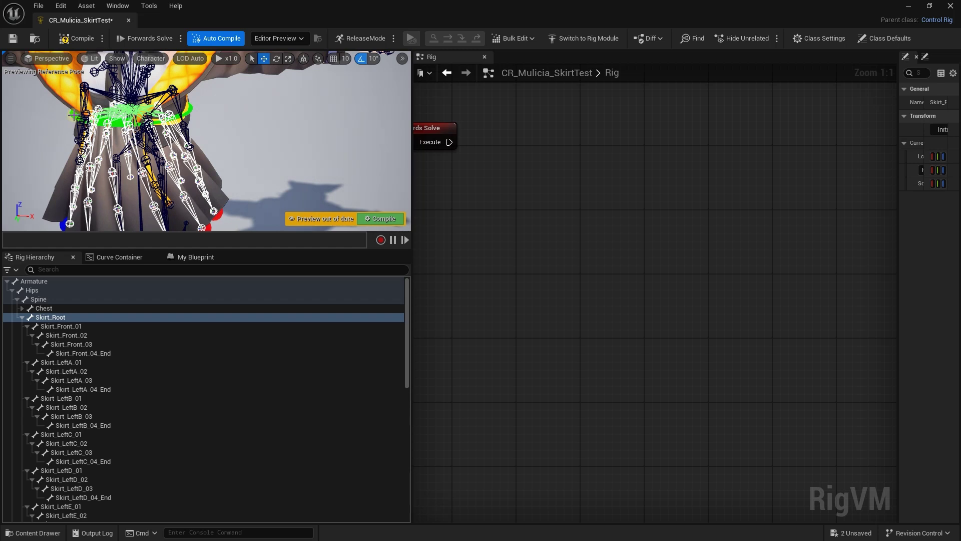
Drop Skirt_Root_ctrl into the graph as a Set Transform - Control node in Global Space
{"action": "left_click", "coordinate": [74, 115]}
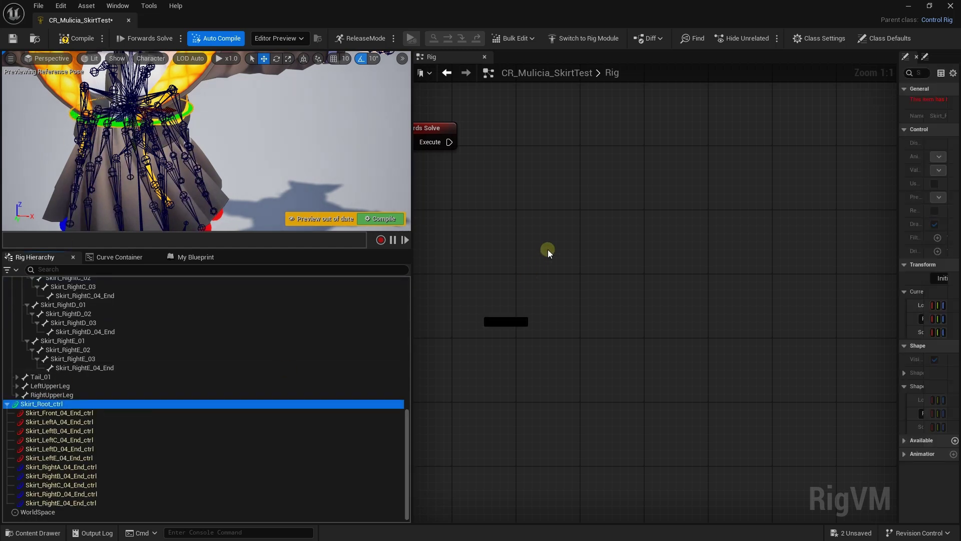
{"action": "left_click_drag", "start_coordinate": [41, 404], "coordinate": [559, 251]}
{"action": "left_click", "coordinate": [586, 278]}
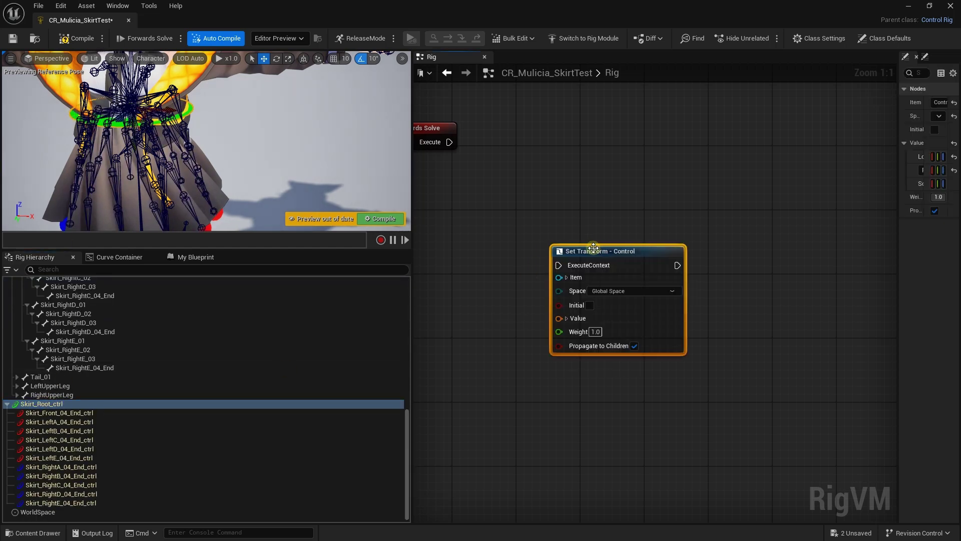
{"action": "scroll", "coordinate": [146, 310], "scroll_direction": "up", "scroll_amount": 3}
{"action": "scroll", "coordinate": [144, 312], "scroll_direction": "up", "scroll_amount": 3}
{"action": "scroll", "coordinate": [141, 317], "scroll_direction": "up", "scroll_amount": 4}
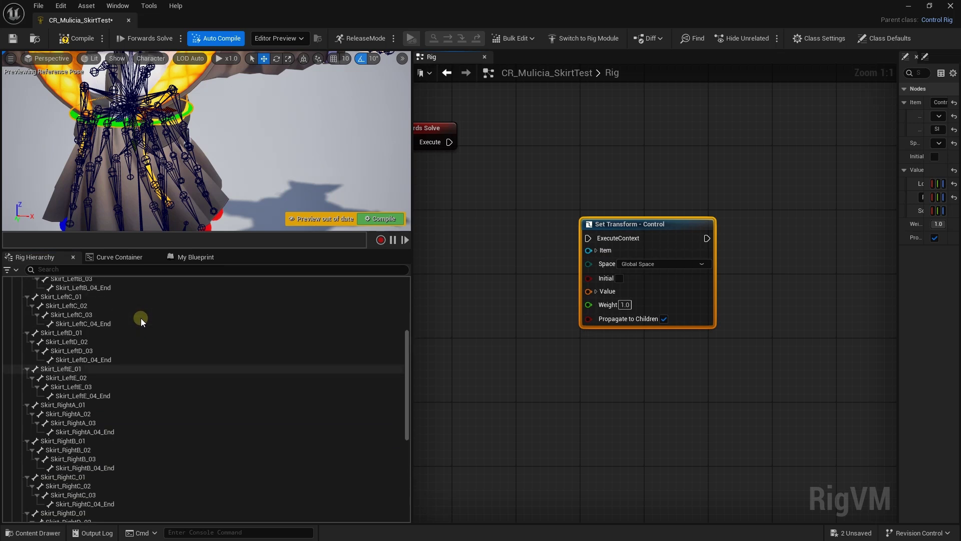
{"action": "scroll", "coordinate": [140, 318], "scroll_direction": "up", "scroll_amount": 3}
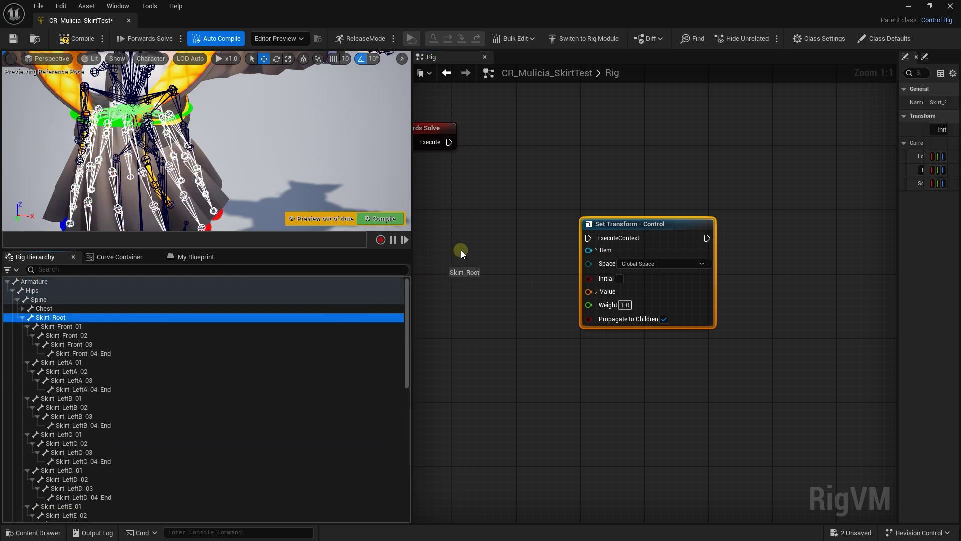
Feed Skirt_Root's Get Transform - Bone into the setter's Value, run it on Forwards Solve, and compile
{"action": "left_click_drag", "start_coordinate": [65, 317], "coordinate": [461, 251]}
{"action": "key", "text": "Escape"}
{"action": "left_click_drag", "start_coordinate": [659, 236], "coordinate": [707, 171]}
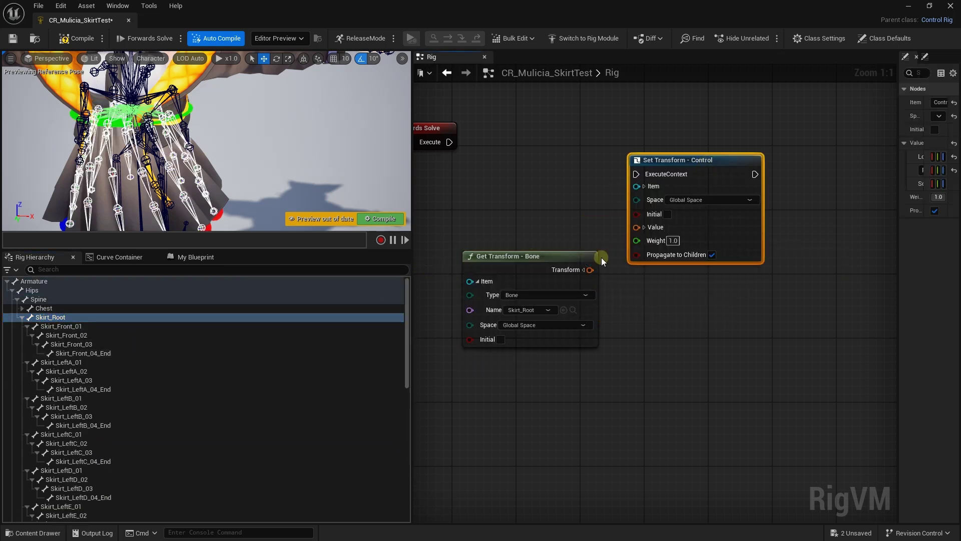
{"action": "left_click_drag", "start_coordinate": [592, 269], "coordinate": [638, 225]}
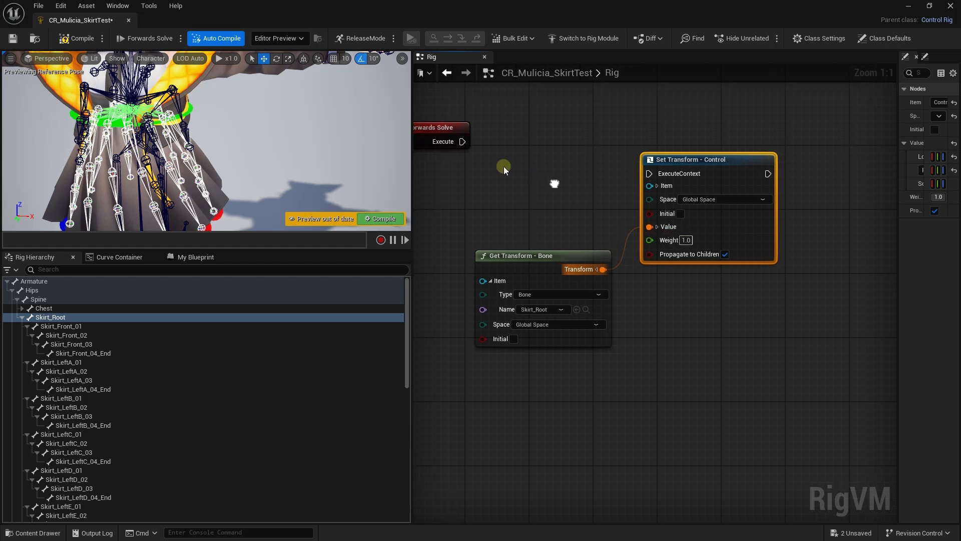
{"action": "mouse_move", "coordinate": [476, 141]}
{"action": "left_mouse_down"}
{"action": "mouse_move", "coordinate": [665, 173]}
{"action": "mouse_move", "coordinate": [708, 135]}
{"action": "left_mouse_up"}
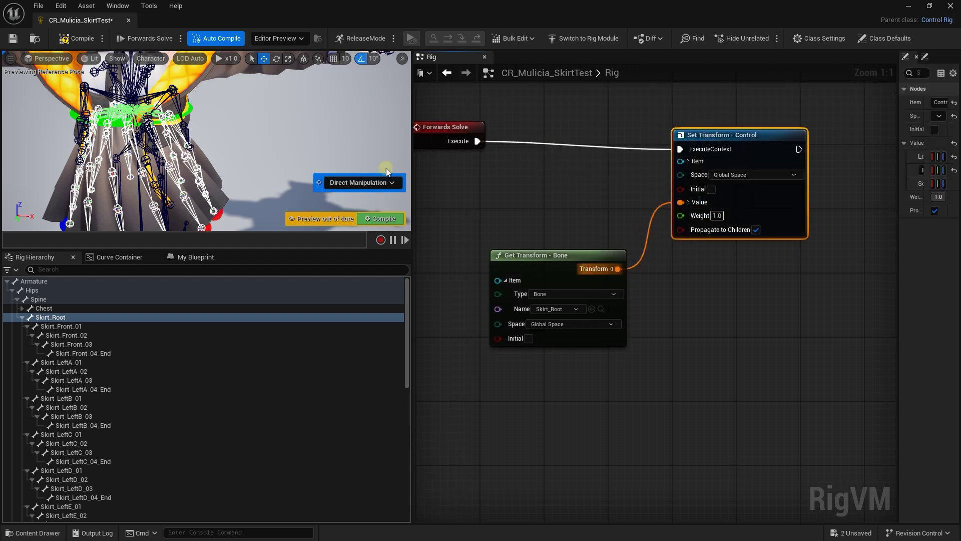
{"action": "left_click", "coordinate": [74, 40]}
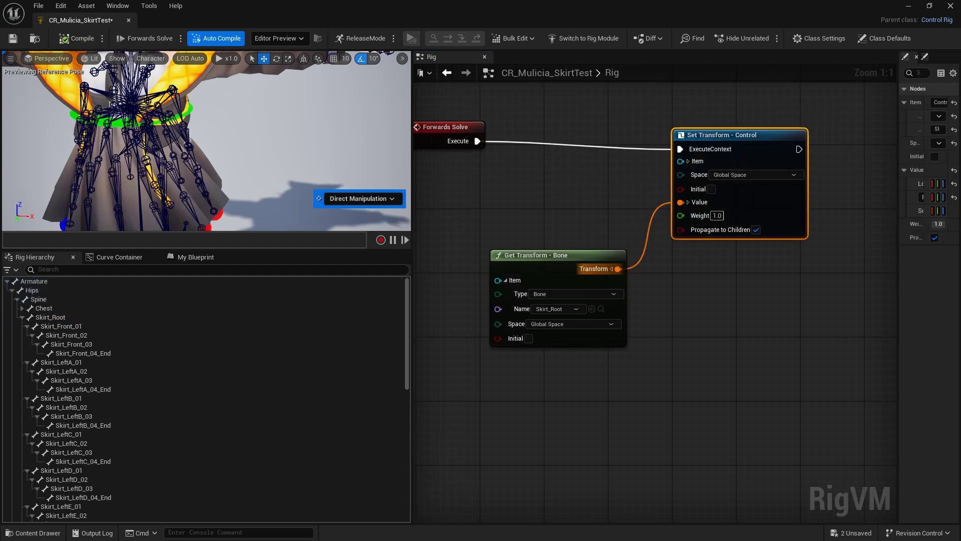
Rearrange the Get Transform, Set Transform and Forwards Solve nodes into a tidy layout
{"action": "left_click_drag", "start_coordinate": [521, 261], "coordinate": [488, 261]}
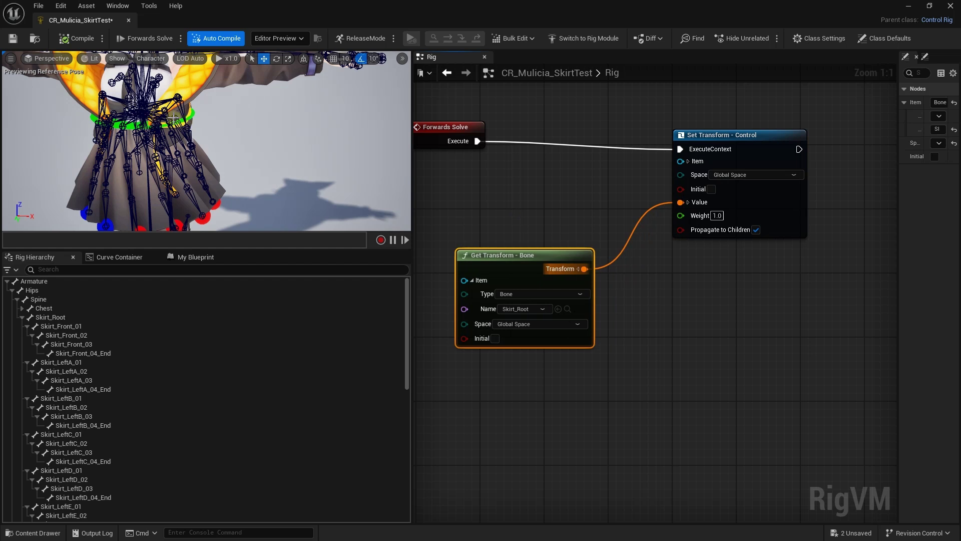
{"action": "right_click_drag", "start_coordinate": [463, 179], "coordinate": [493, 177]}
{"action": "left_click_drag", "start_coordinate": [750, 132], "coordinate": [757, 124]}
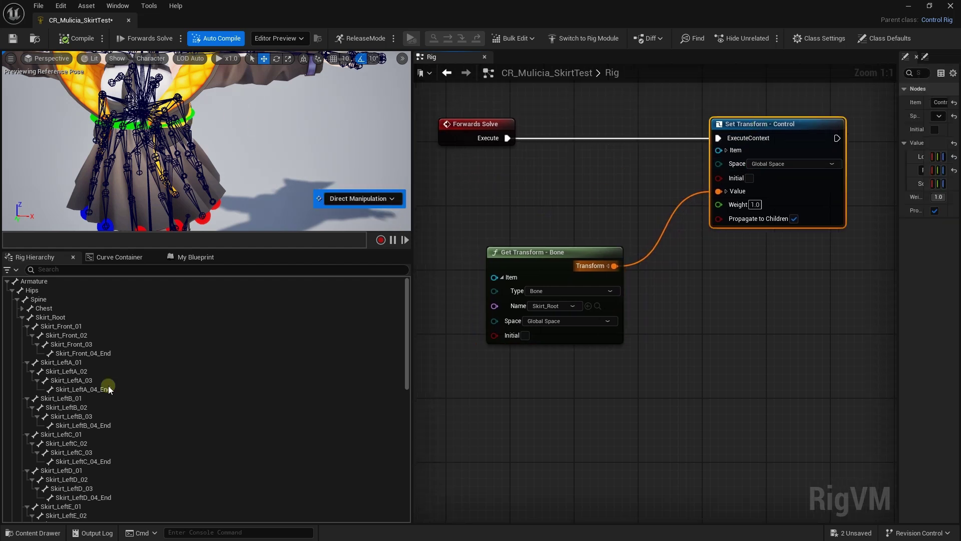
{"action": "scroll", "coordinate": [110, 388], "scroll_direction": "down", "scroll_amount": 10}
{"action": "left_click", "coordinate": [61, 411]}
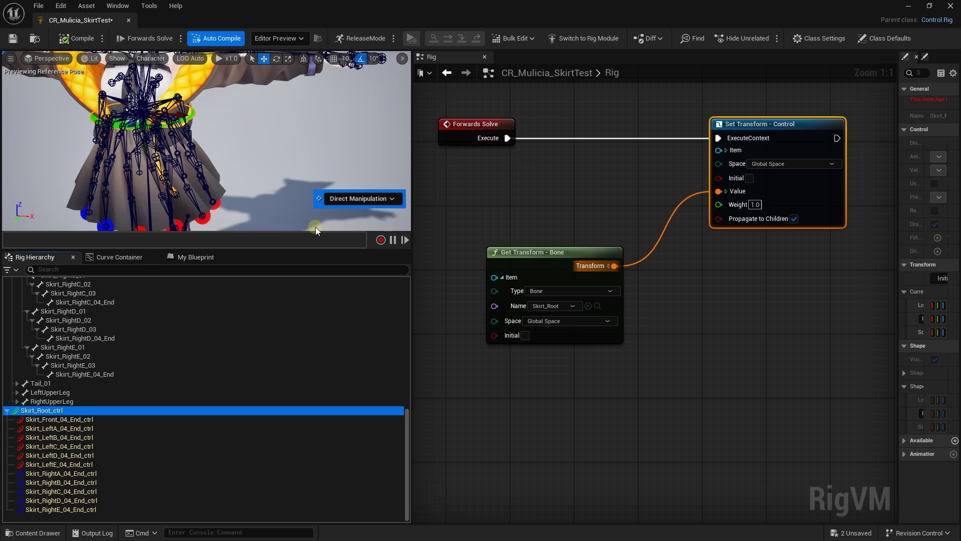
{"action": "right_click_drag", "start_coordinate": [501, 187], "coordinate": [523, 190]}
{"action": "left_click", "coordinate": [551, 245]}
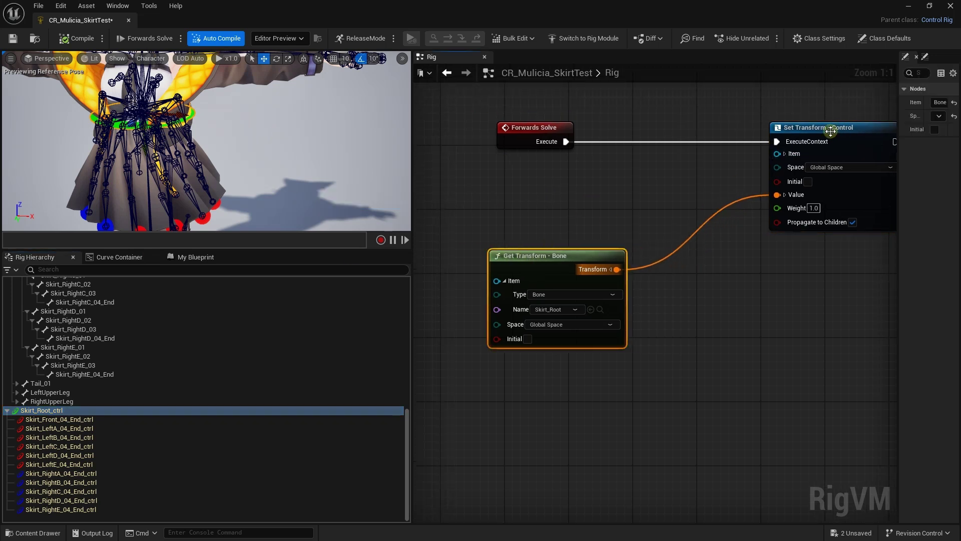
{"action": "right_click_drag", "start_coordinate": [583, 137], "coordinate": [593, 157]}
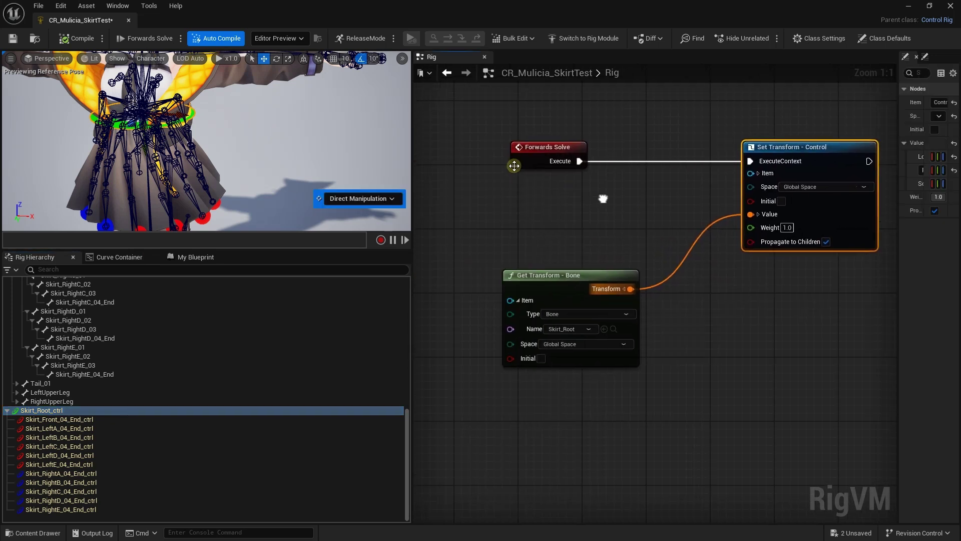
{"action": "left_click_drag", "start_coordinate": [530, 166], "coordinate": [484, 166]}
{"action": "right_click_drag", "start_coordinate": [485, 166], "coordinate": [497, 175]}
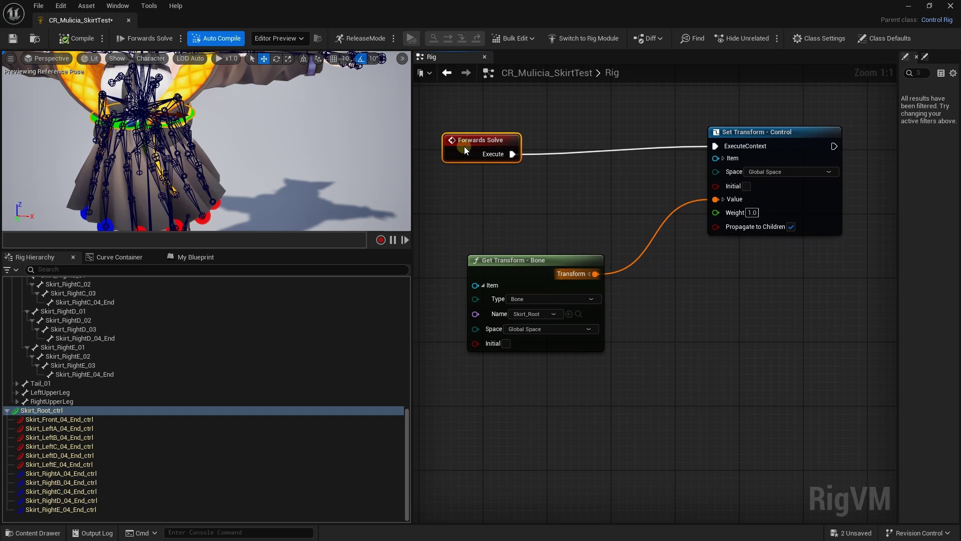
{"action": "right_click_drag", "start_coordinate": [464, 146], "coordinate": [251, 147]}
{"action": "left_click", "coordinate": [65, 410]}
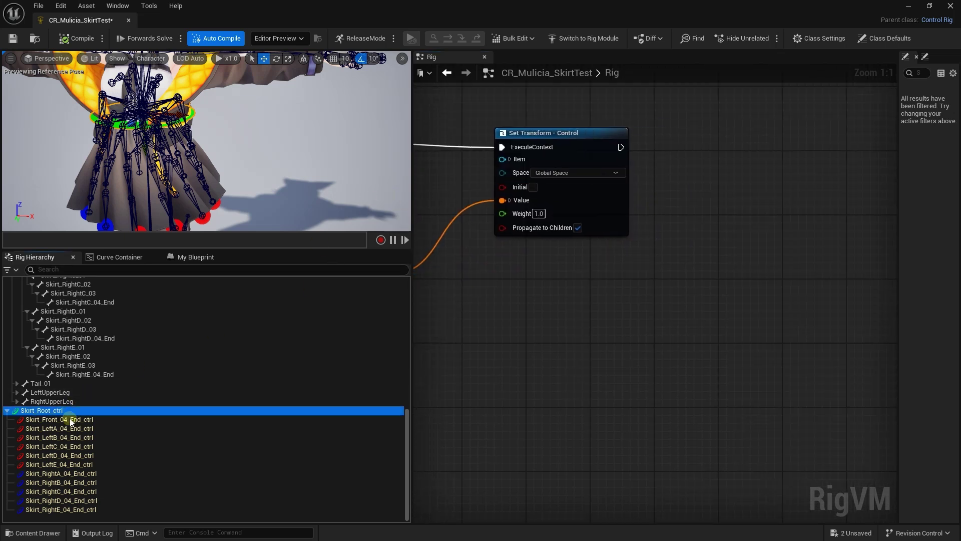
{"action": "left_click", "coordinate": [71, 422]}
{"action": "left_click", "coordinate": [60, 509], "text": "shift"}
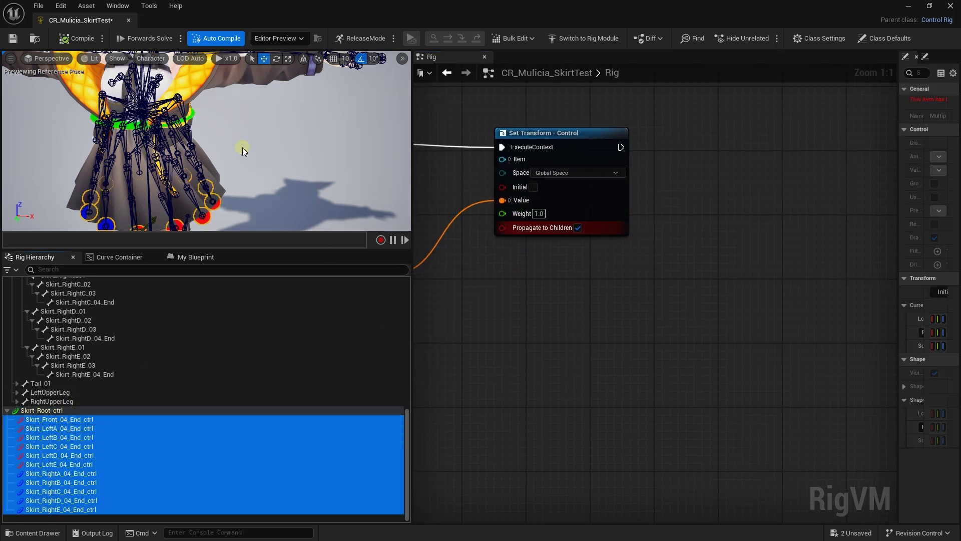
{"action": "left_click", "coordinate": [190, 137]}
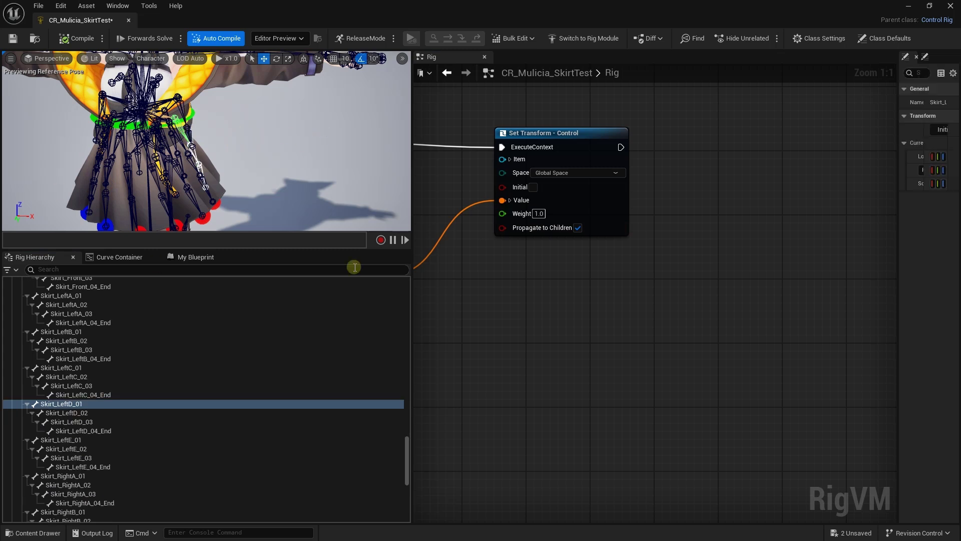
{"action": "right_click_drag", "start_coordinate": [575, 273], "coordinate": [773, 255]}
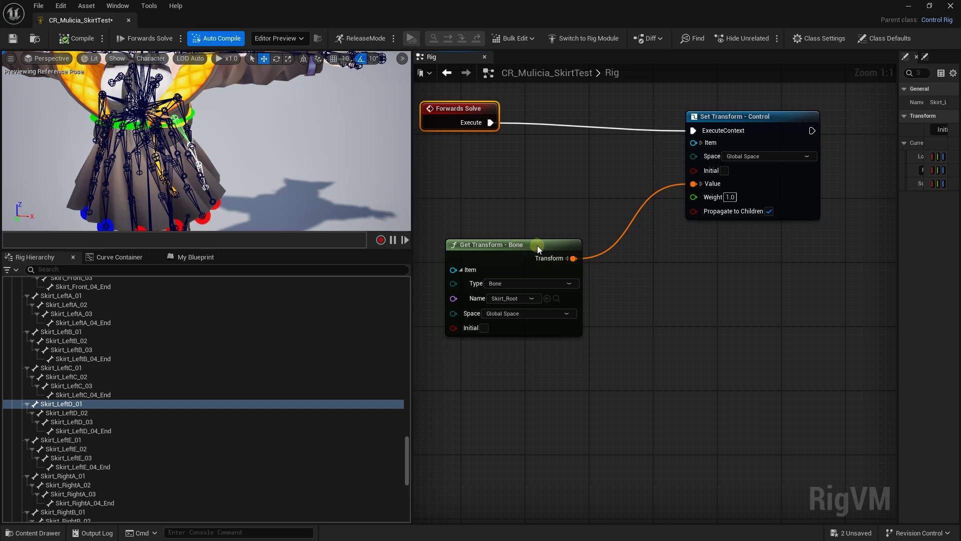
{"action": "left_click_drag", "start_coordinate": [537, 245], "coordinate": [553, 253]}
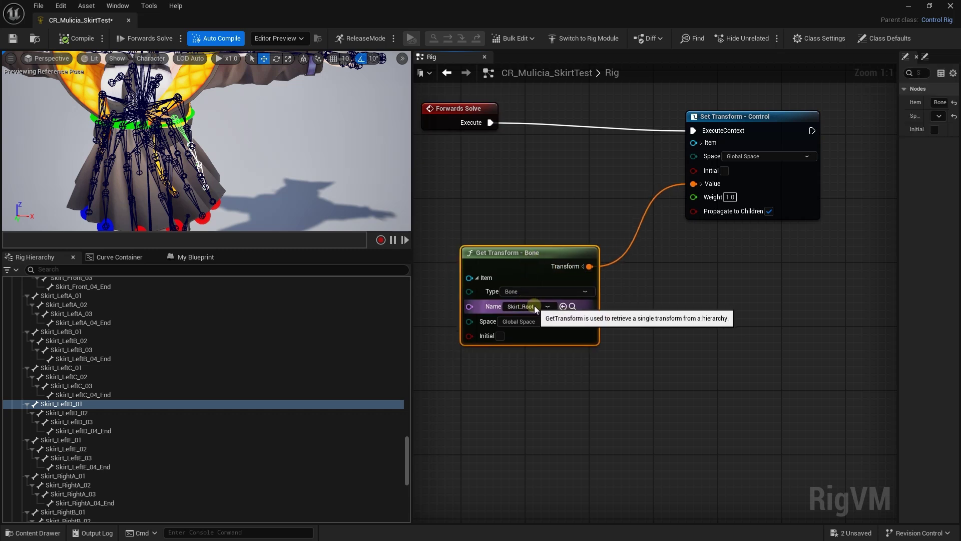
{"action": "right_click_drag", "start_coordinate": [420, 240], "coordinate": [466, 230]}
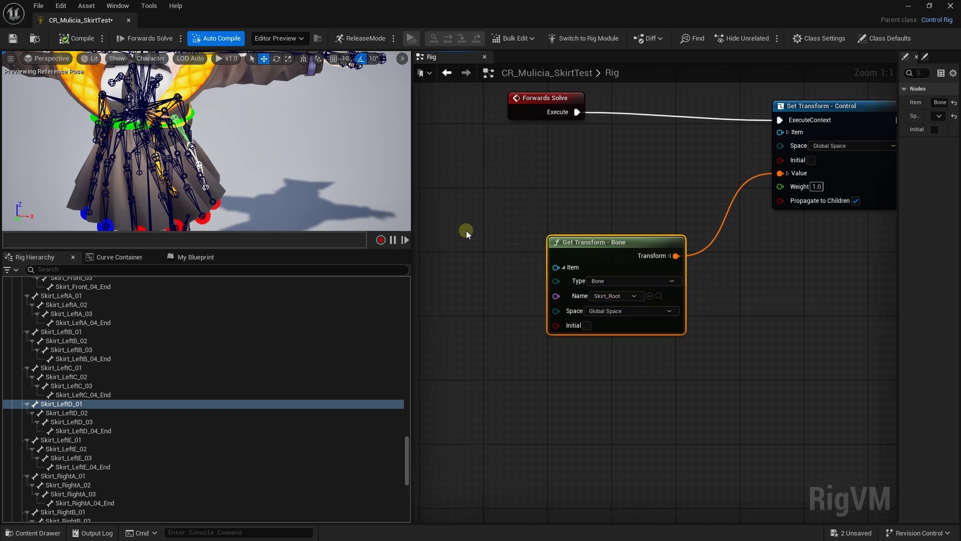
Add an Item node set to Bone Skirt_Root, placed below Get Transform
{"action": "right_click", "coordinate": [466, 230]}
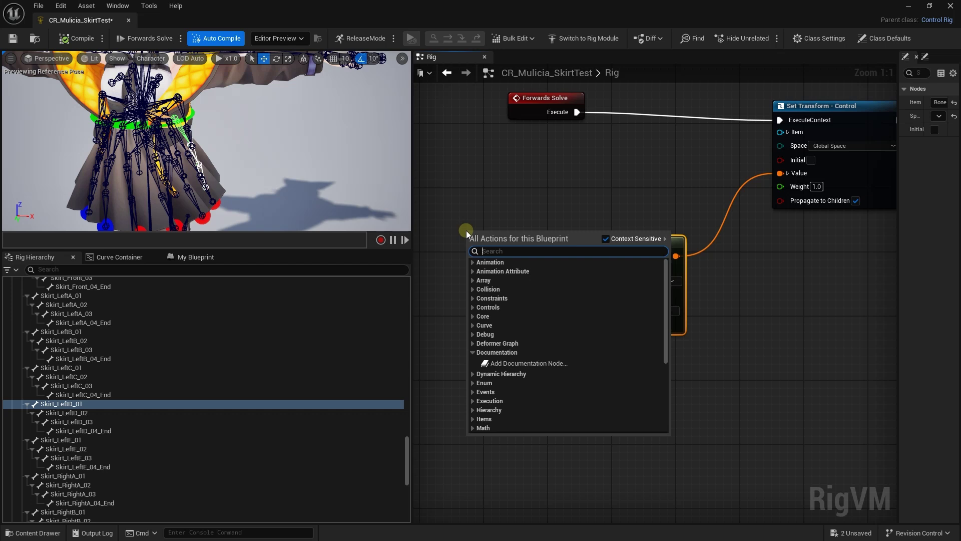
{"action": "type", "text": "item"}
{"action": "key", "text": "Return"}
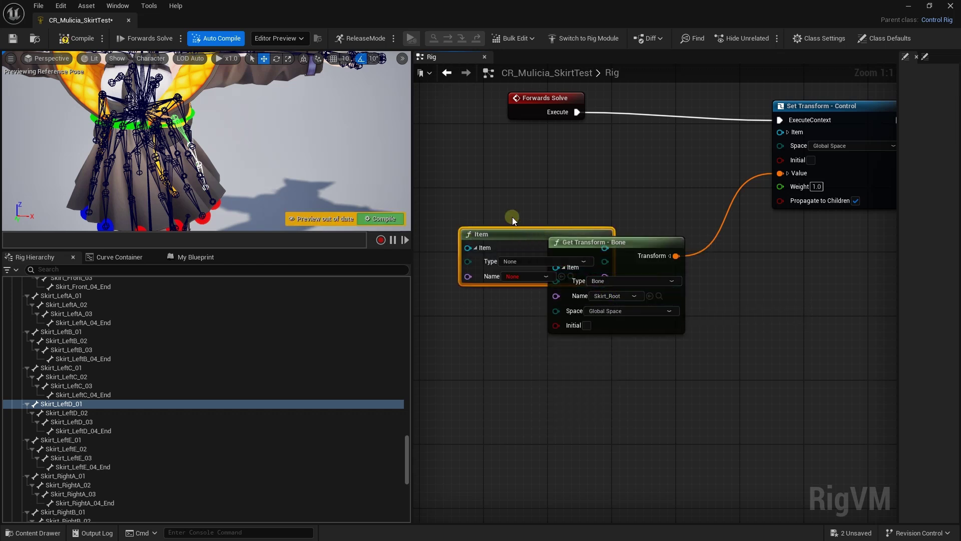
{"action": "left_click", "coordinate": [660, 295]}
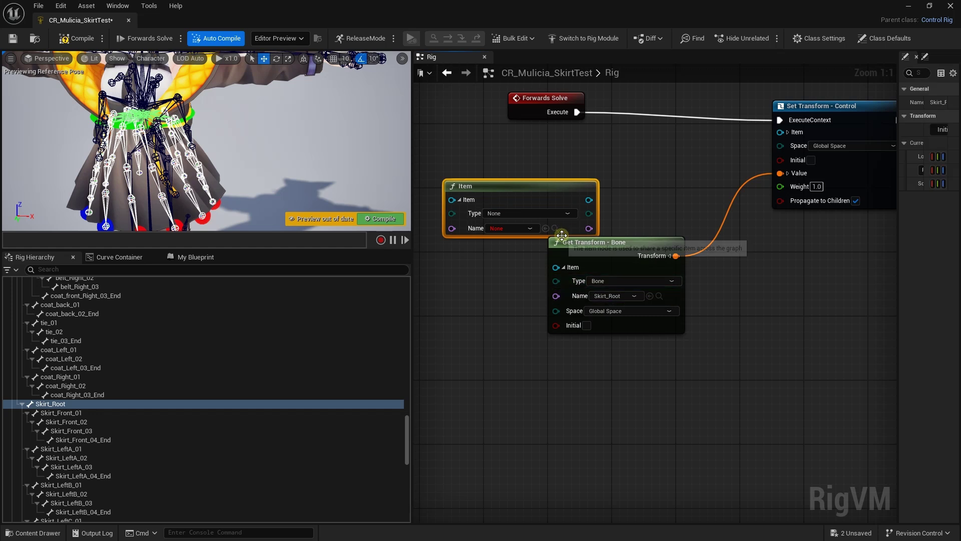
{"action": "mouse_move", "coordinate": [536, 191]}
{"action": "left_mouse_down"}
{"action": "mouse_move", "coordinate": [509, 250]}
{"action": "mouse_move", "coordinate": [557, 268]}
{"action": "left_mouse_up"}
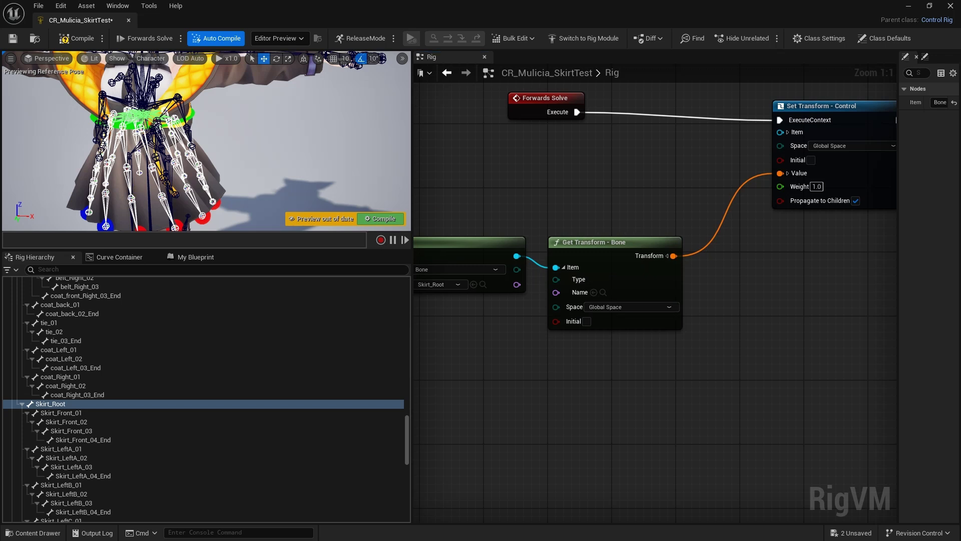
Reposition the Get Transform, Item and Forwards Solve nodes around each other
{"action": "left_click_drag", "start_coordinate": [644, 247], "coordinate": [674, 223]}
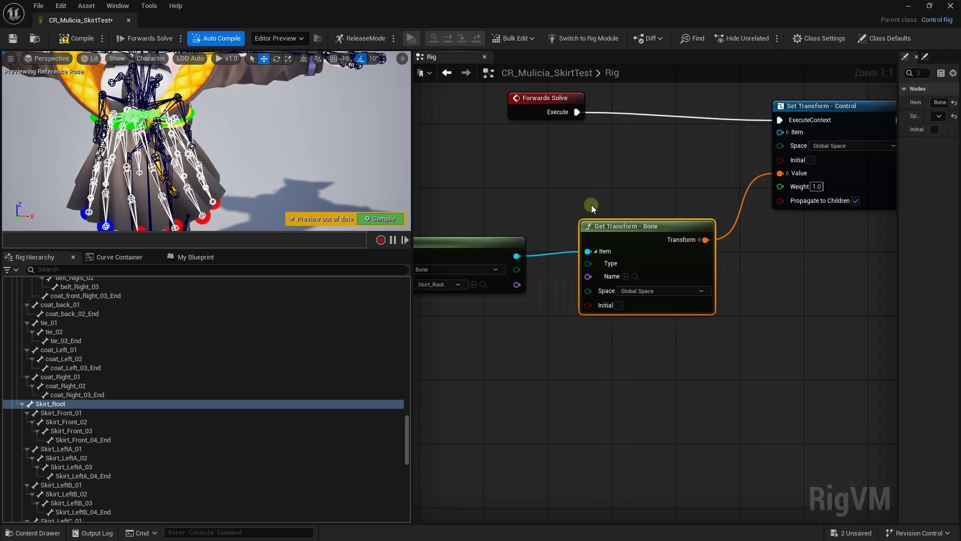
{"action": "right_click_drag", "start_coordinate": [445, 240], "coordinate": [511, 236]}
{"action": "left_click_drag", "start_coordinate": [534, 229], "coordinate": [557, 214]}
{"action": "right_click_drag", "start_coordinate": [730, 150], "coordinate": [715, 189]}
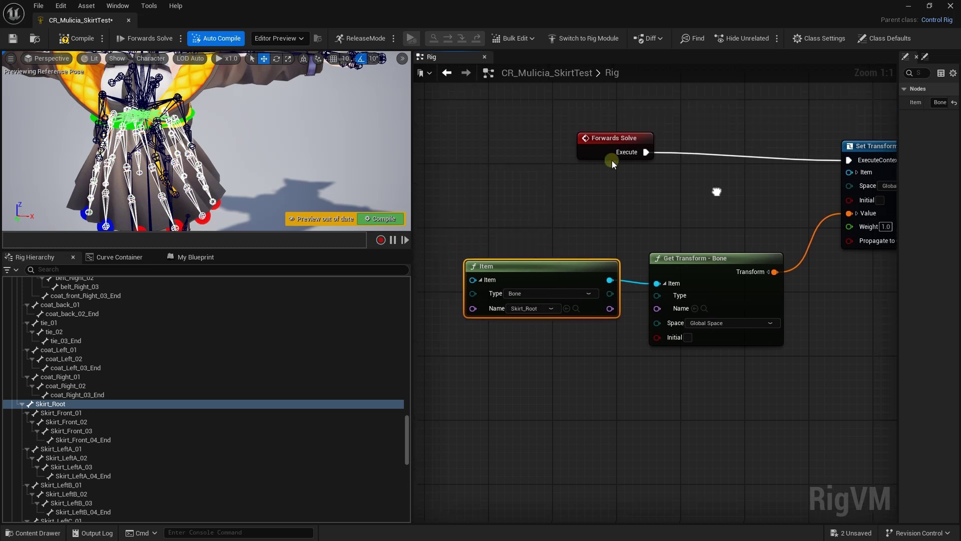
{"action": "left_click_drag", "start_coordinate": [625, 150], "coordinate": [553, 172]}
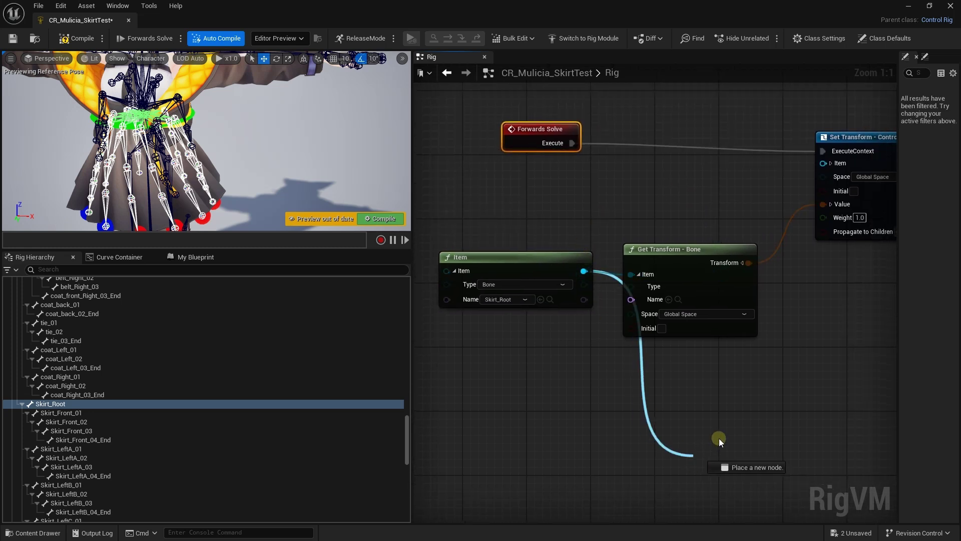
Add a Get Children node fed by the Skirt_Root Item and place it below Get Transform
{"action": "left_click_drag", "start_coordinate": [583, 271], "coordinate": [720, 434]}
{"action": "type", "text": "children"}
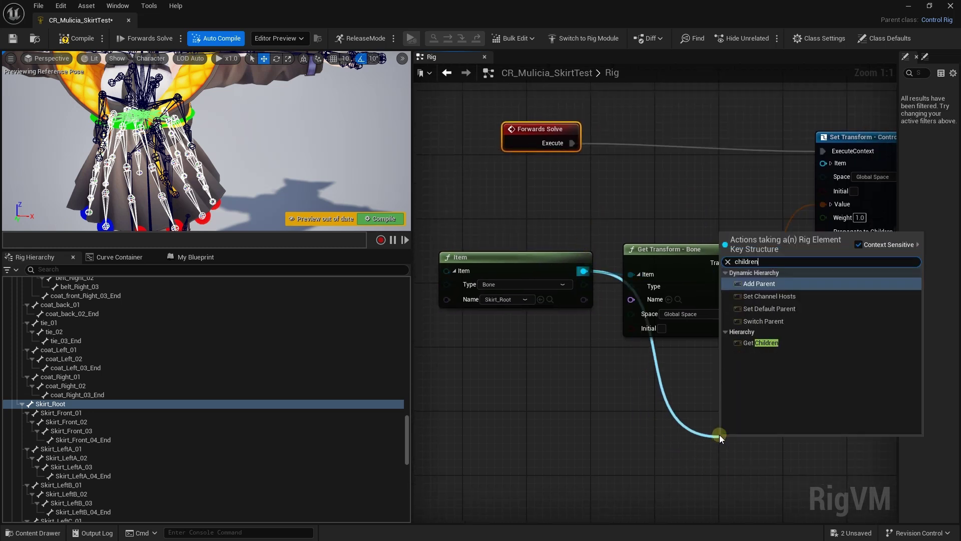
{"action": "key", "text": "Down"}
{"action": "key", "text": "Down"}
{"action": "key", "text": "Down"}
{"action": "key", "text": "Down"}
{"action": "key", "text": "Return"}
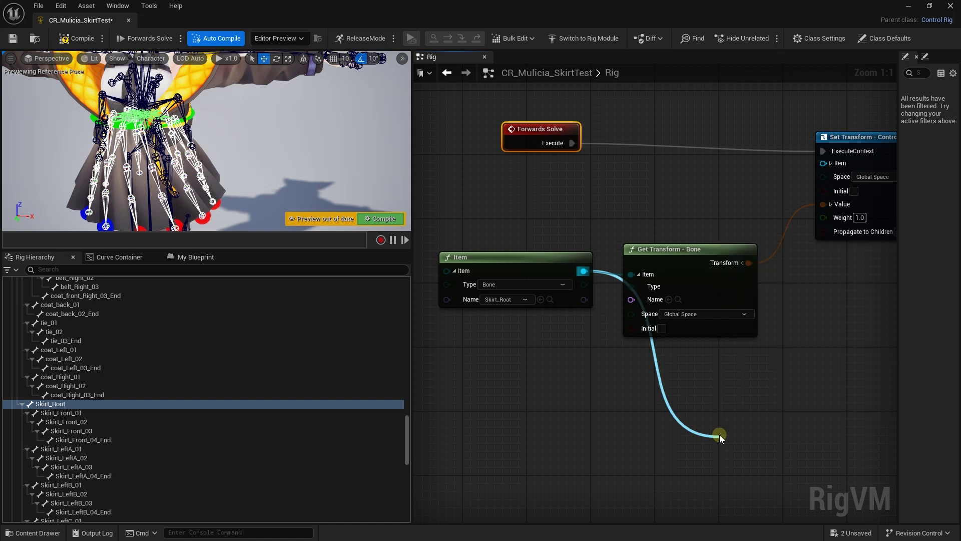
{"action": "left_click_drag", "start_coordinate": [722, 416], "coordinate": [760, 316]}
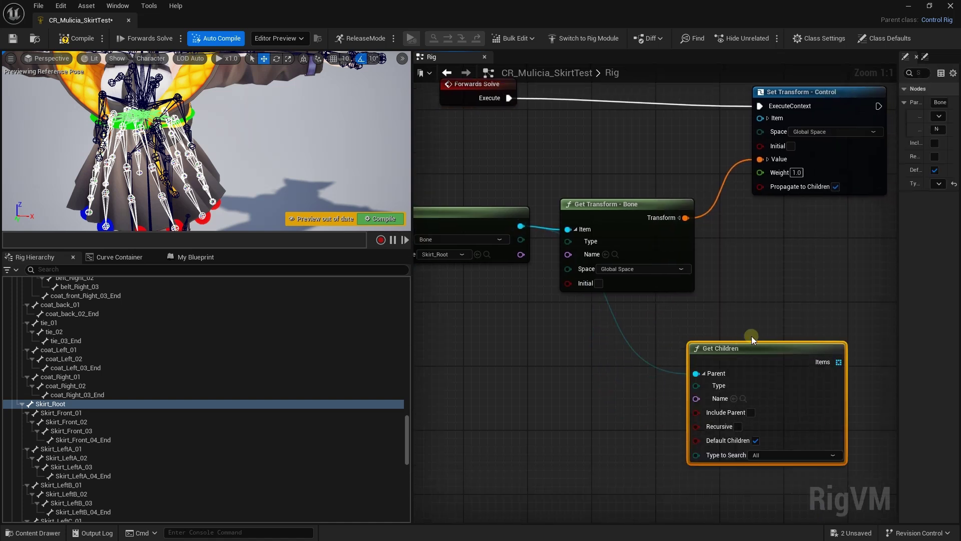
Nudge Set Transform - Control into place and draw a wire from Get Children's Items
{"action": "right_click_drag", "start_coordinate": [760, 316], "coordinate": [678, 268]}
{"action": "left_click_drag", "start_coordinate": [737, 157], "coordinate": [706, 141]}
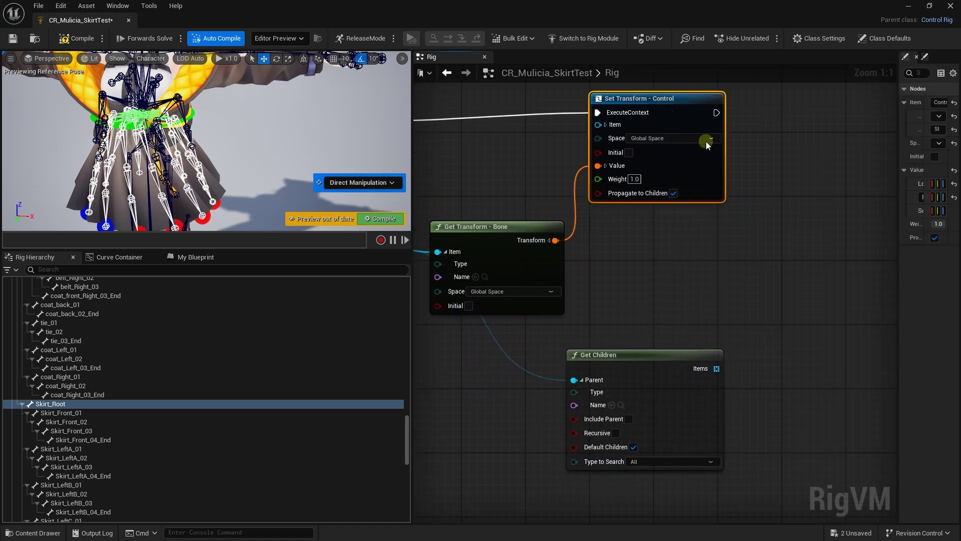
{"action": "mouse_move", "coordinate": [706, 141]}
{"action": "right_mouse_down"}
{"action": "mouse_move", "coordinate": [733, 239]}
{"action": "mouse_move", "coordinate": [724, 263]}
{"action": "right_mouse_up"}
{"action": "right_click", "coordinate": [724, 263]}
{"action": "key", "text": "Escape"}
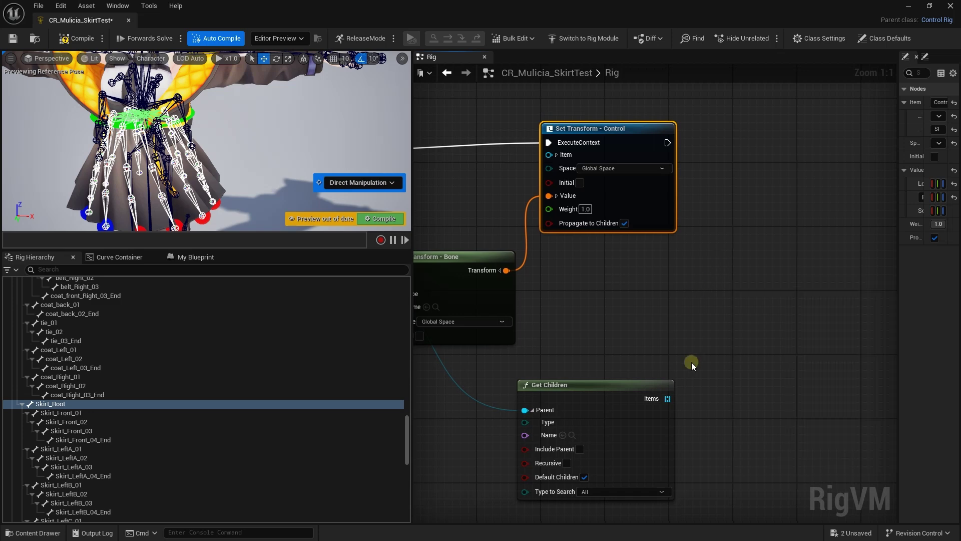
{"action": "left_click", "coordinate": [681, 380]}
{"action": "left_click_drag", "start_coordinate": [668, 398], "coordinate": [738, 253]}
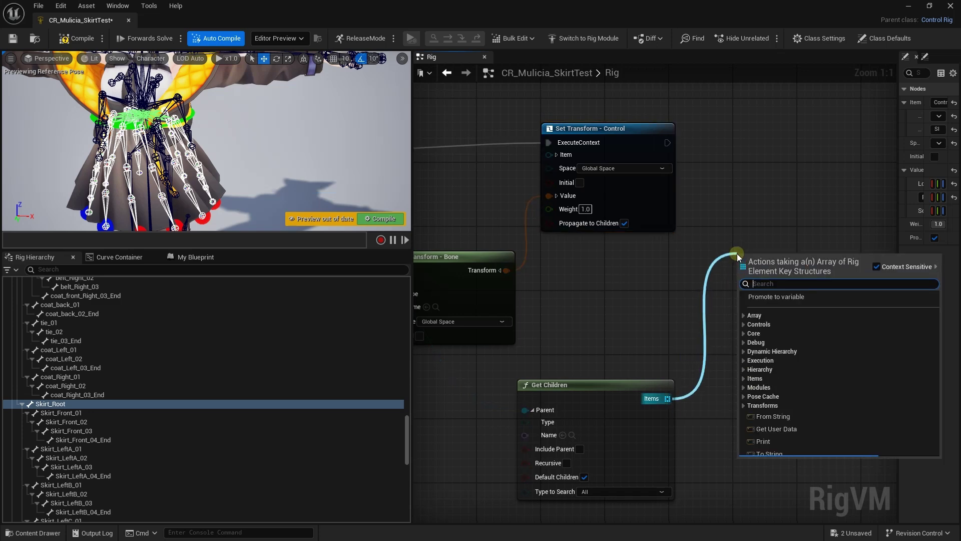
Add a For Each over the Items, executing after Set Transform - Control
{"action": "type", "text": "for"}
{"action": "key", "text": "Return"}
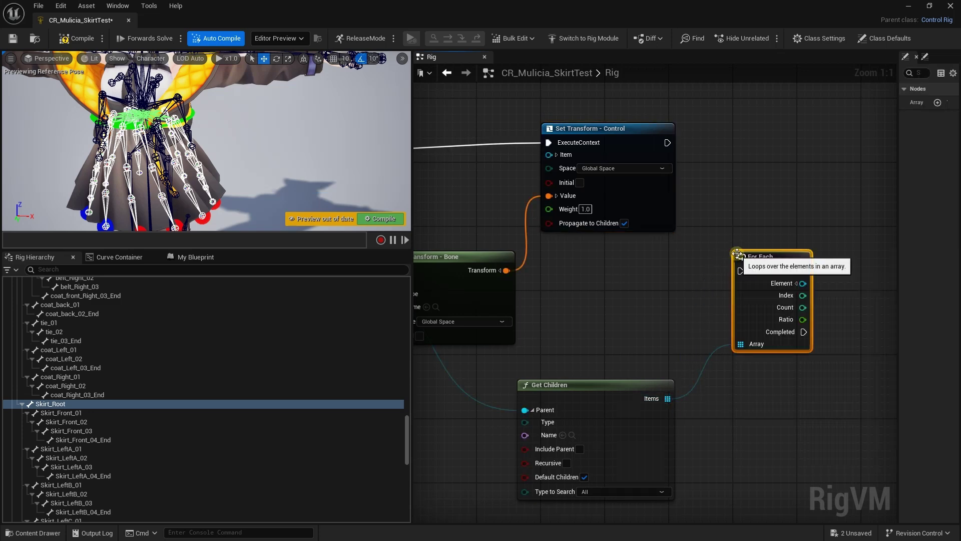
{"action": "left_click_drag", "start_coordinate": [762, 257], "coordinate": [745, 152]}
{"action": "left_click_drag", "start_coordinate": [667, 143], "coordinate": [716, 159]}
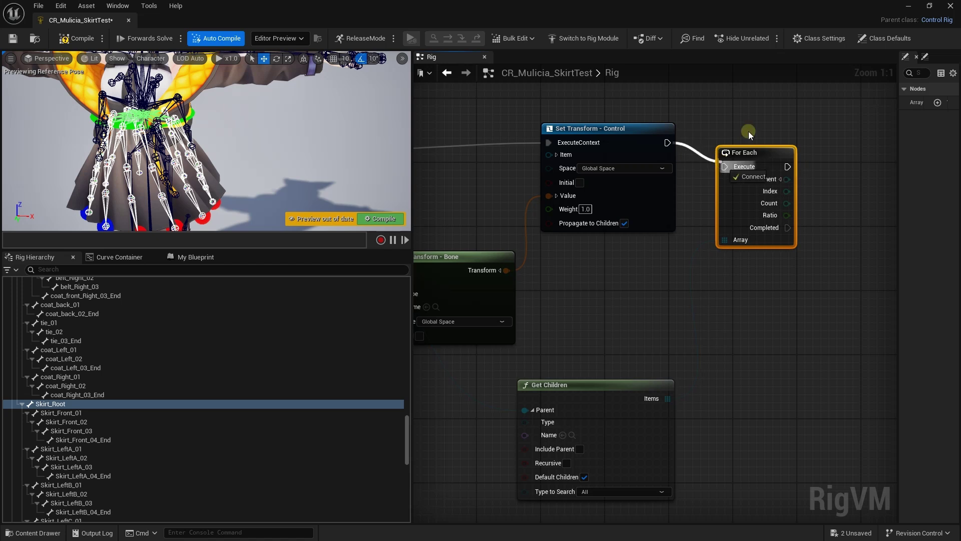
{"action": "right_click_drag", "start_coordinate": [773, 129], "coordinate": [639, 170]}
{"action": "left_click_drag", "start_coordinate": [636, 169], "coordinate": [658, 150]}
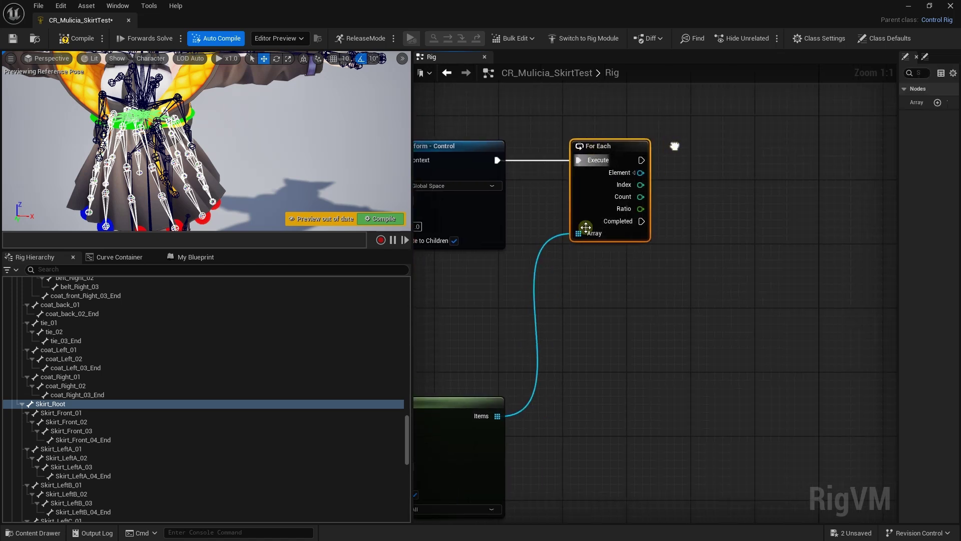
Select the skirt chain roots Skirt_Front_01 through Skirt_RightE_01 in the hierarchy
{"action": "scroll", "coordinate": [125, 360], "scroll_direction": "down", "scroll_amount": 2}
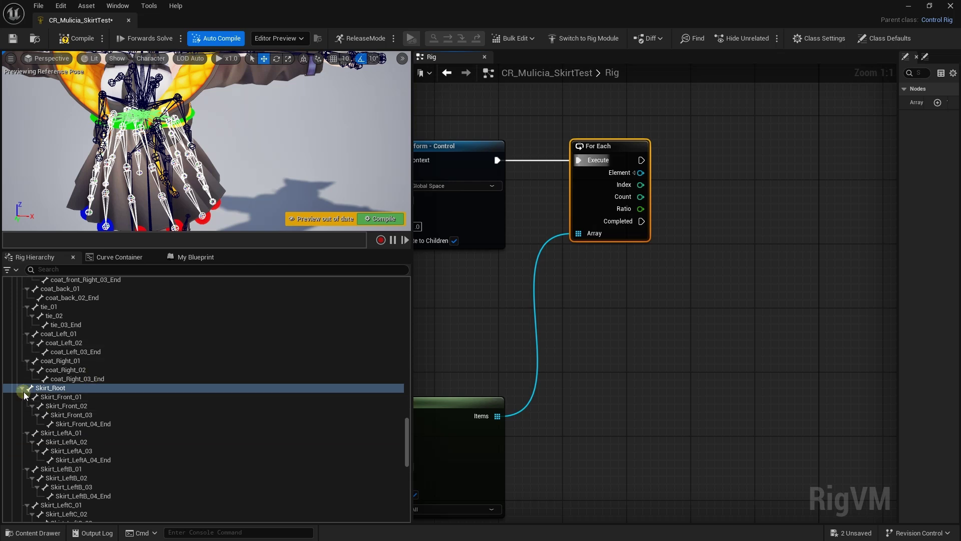
{"action": "left_click", "coordinate": [22, 388], "text": "shift"}
{"action": "left_click", "coordinate": [22, 387]}
{"action": "left_click", "coordinate": [30, 396]}
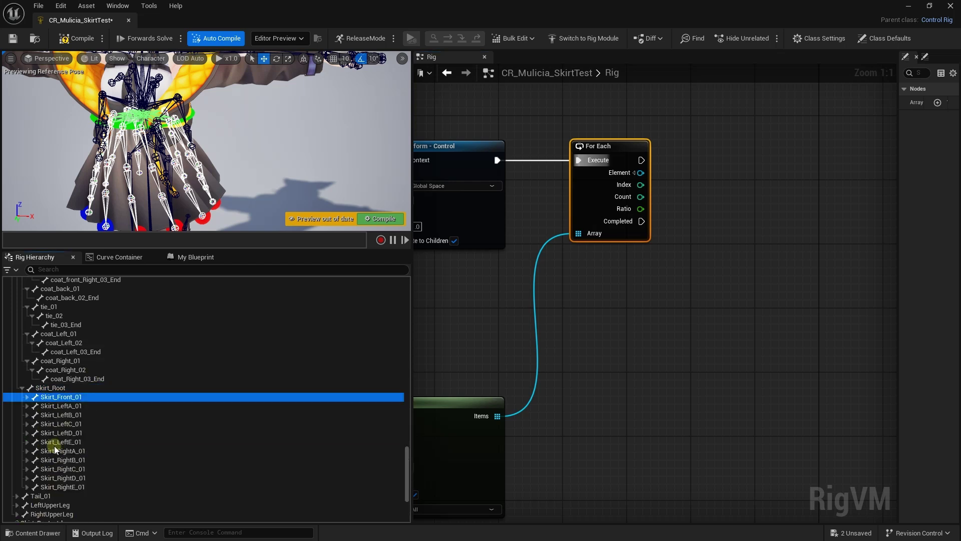
{"action": "left_click", "coordinate": [56, 486], "text": "shift"}
Duplicate Get Children, feed For Each's Element into its Parent, and make it recursive
{"action": "right_click_drag", "start_coordinate": [457, 305], "coordinate": [693, 296]}
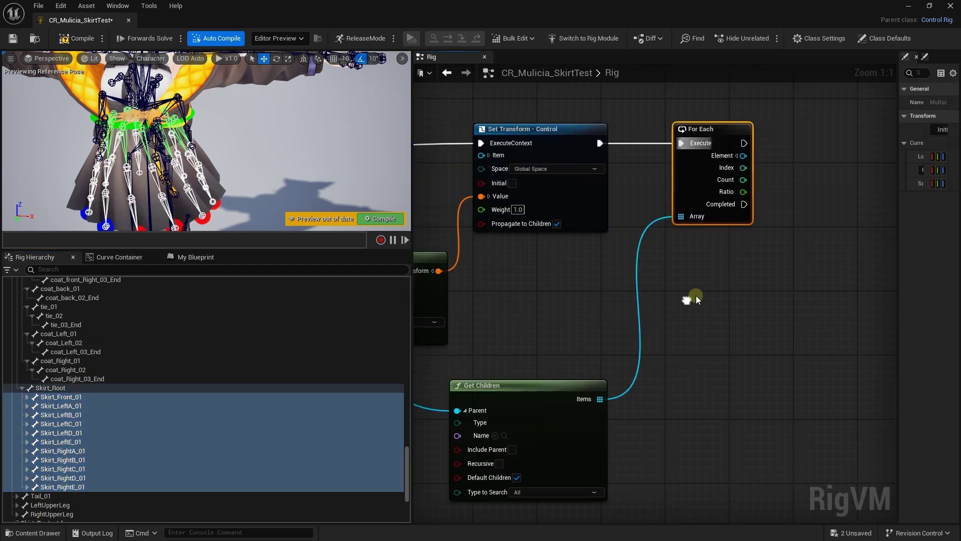
{"action": "left_click", "coordinate": [576, 385]}
{"action": "left_click", "coordinate": [706, 226]}
{"action": "key", "text": "ctrl+v"}
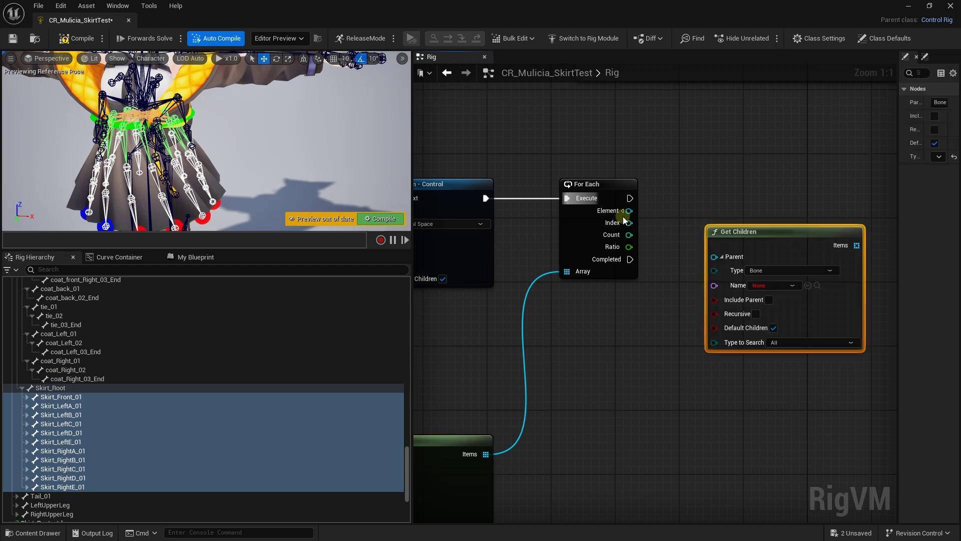
{"action": "left_click_drag", "start_coordinate": [629, 211], "coordinate": [714, 257]}
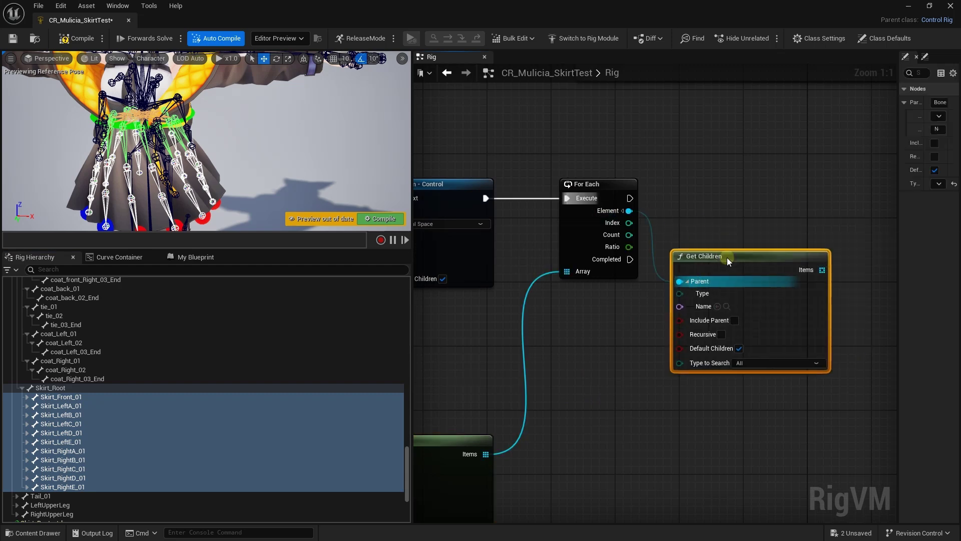
{"action": "right_click_drag", "start_coordinate": [735, 215], "coordinate": [630, 215]}
{"action": "left_click", "coordinate": [616, 334]}
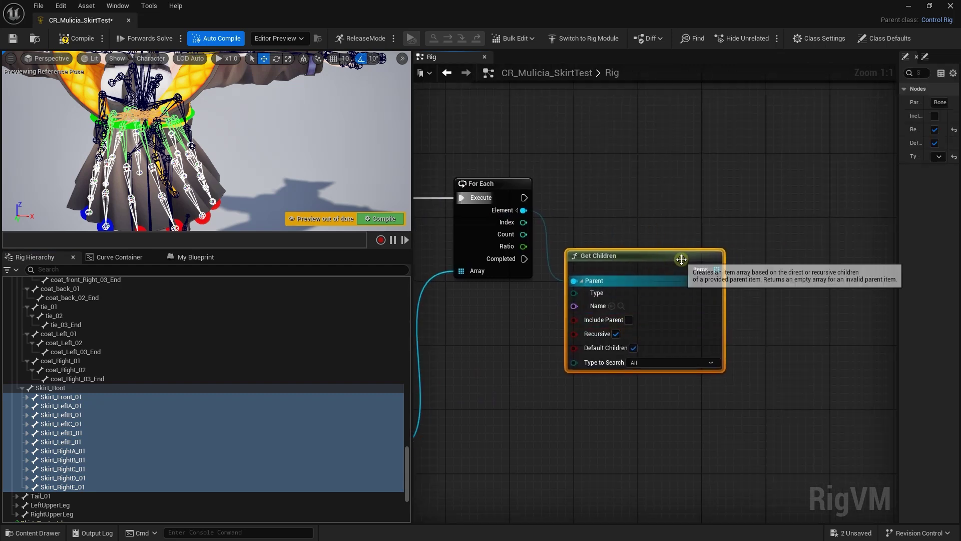
{"action": "right_click_drag", "start_coordinate": [616, 334], "coordinate": [573, 342]}
Add an At node with Index -1 on the recursive Get Children Items
{"action": "left_click_drag", "start_coordinate": [674, 278], "coordinate": [719, 285]}
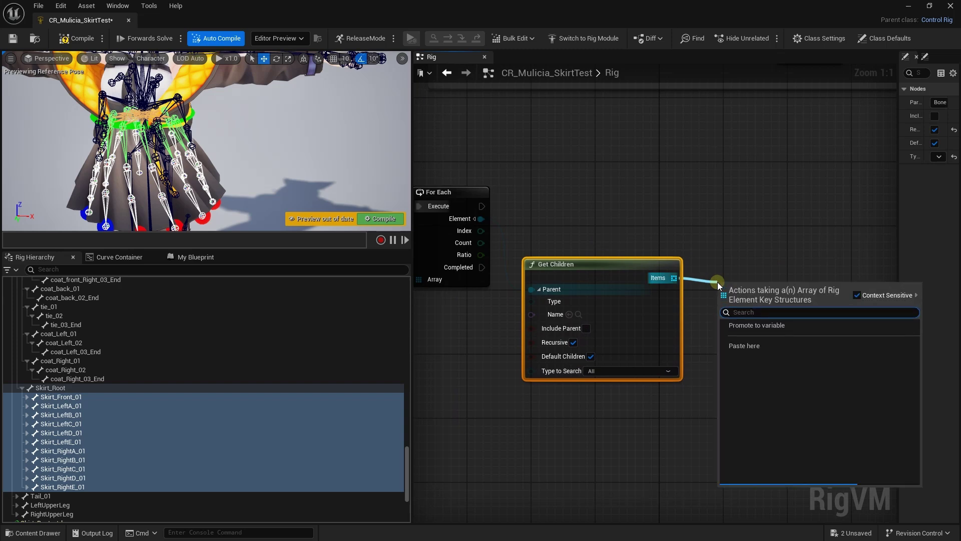
{"action": "type", "text": "at"}
{"action": "key", "text": "Return"}
{"action": "type", "text": "-1"}
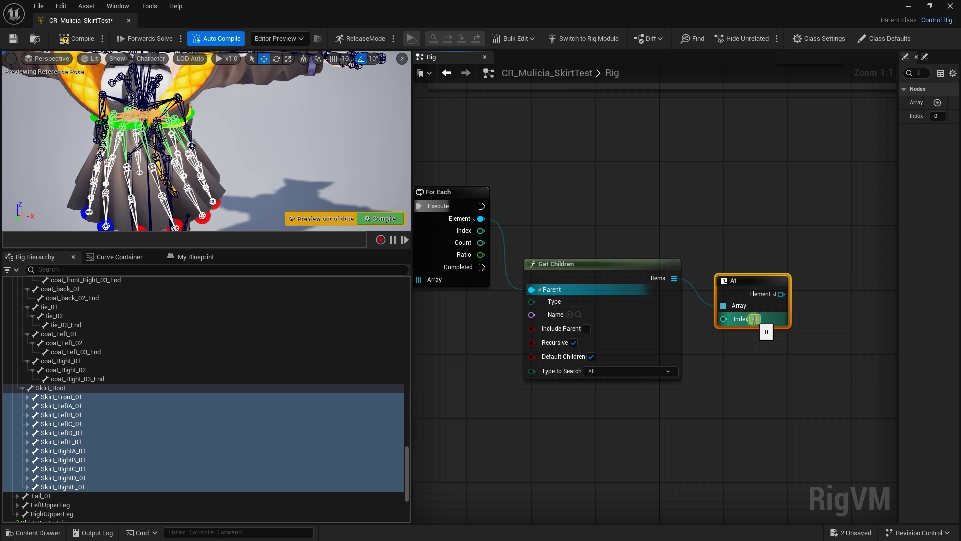
{"action": "left_click_drag", "start_coordinate": [755, 285], "coordinate": [769, 371]}
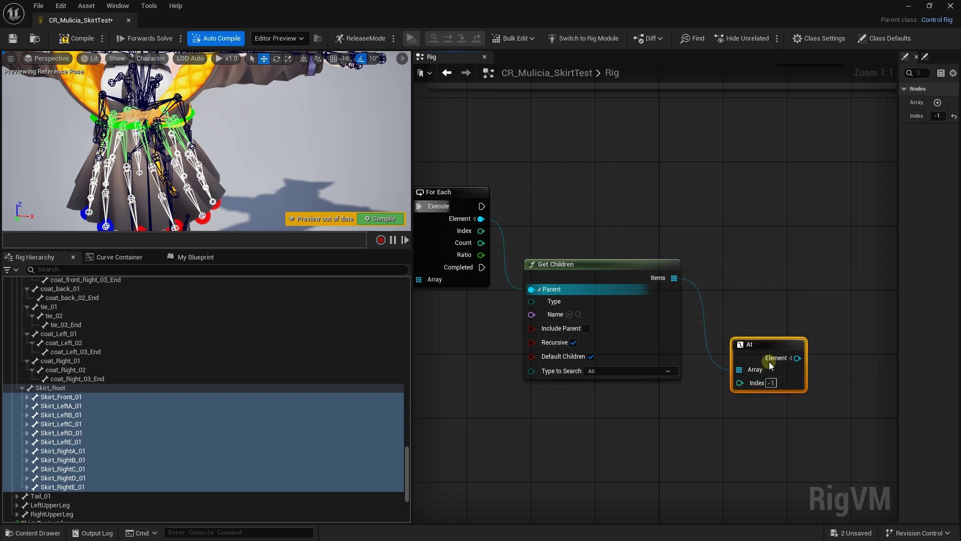
{"action": "mouse_move", "coordinate": [604, 252]}
{"action": "right_mouse_down"}
{"action": "mouse_move", "coordinate": [646, 241]}
{"action": "mouse_move", "coordinate": [644, 221]}
{"action": "right_mouse_up"}
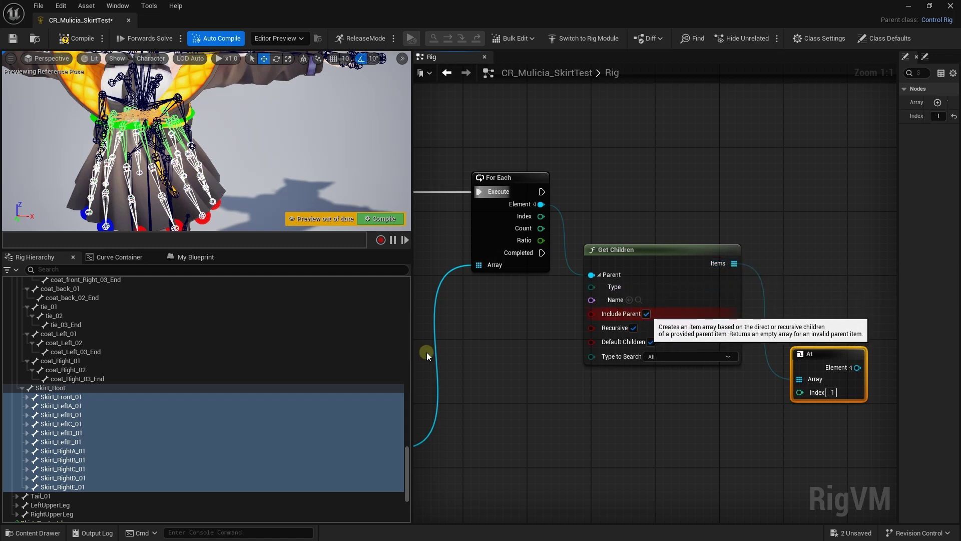
Expand the Skirt_Front chain in the hierarchy to inspect its bones down to the end
{"action": "left_click", "coordinate": [27, 396]}
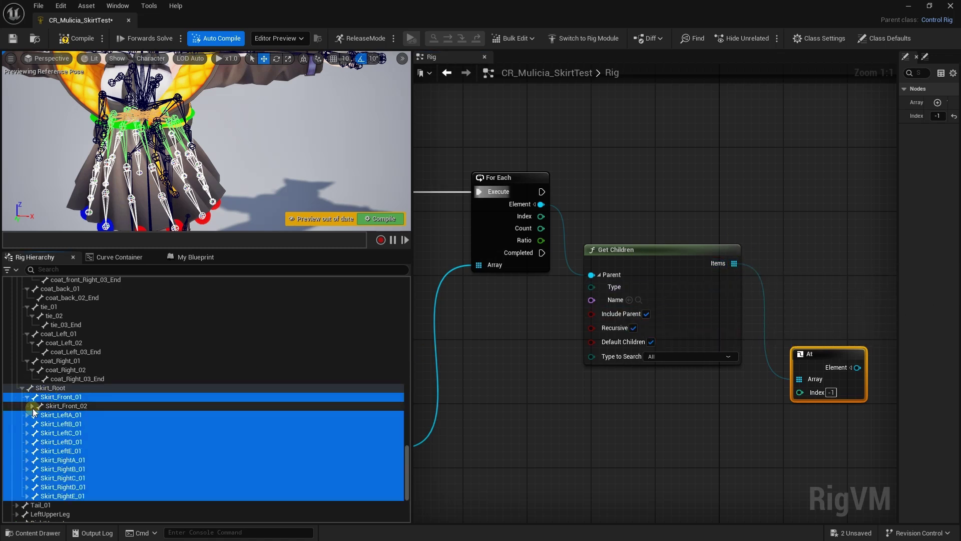
{"action": "left_click", "coordinate": [32, 406]}
{"action": "left_click", "coordinate": [60, 396]}
{"action": "left_click", "coordinate": [70, 424], "text": "shift"}
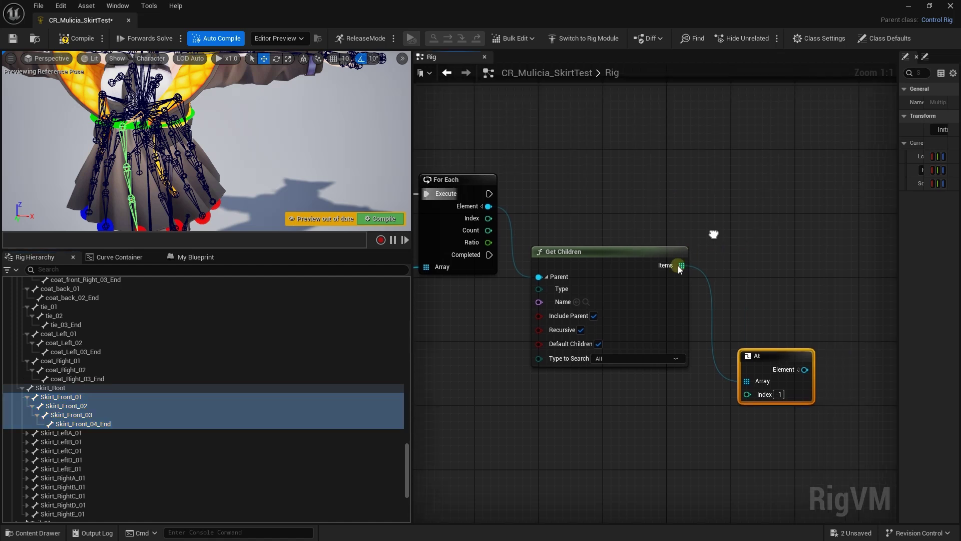
Add a Basic FABRIK solver node above the At node
{"action": "right_click_drag", "start_coordinate": [744, 245], "coordinate": [696, 210]}
{"action": "right_click", "coordinate": [696, 209]}
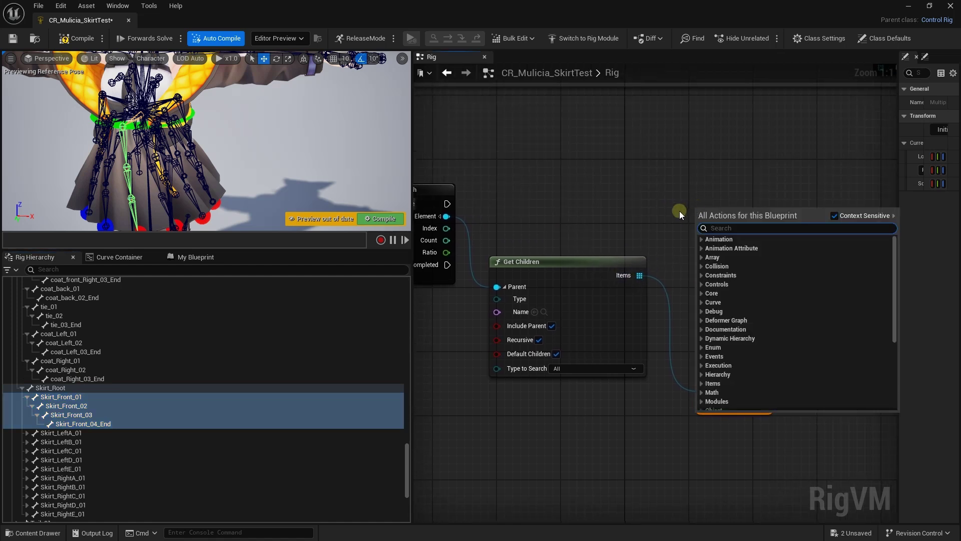
{"action": "key", "text": "Escape"}
{"action": "left_click_drag", "start_coordinate": [57, 399], "coordinate": [705, 244]}
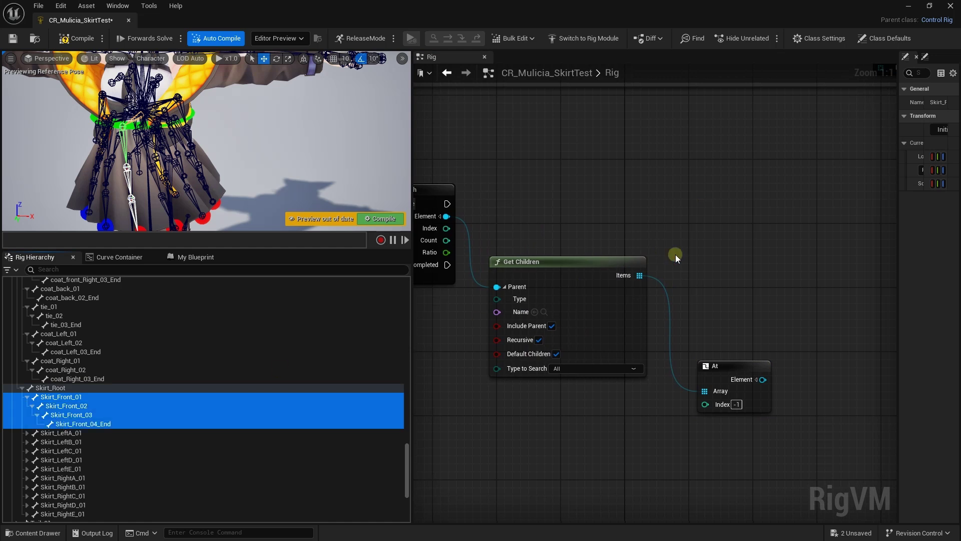
{"action": "right_click", "coordinate": [705, 244]}
{"action": "type", "text": "fabrik"}
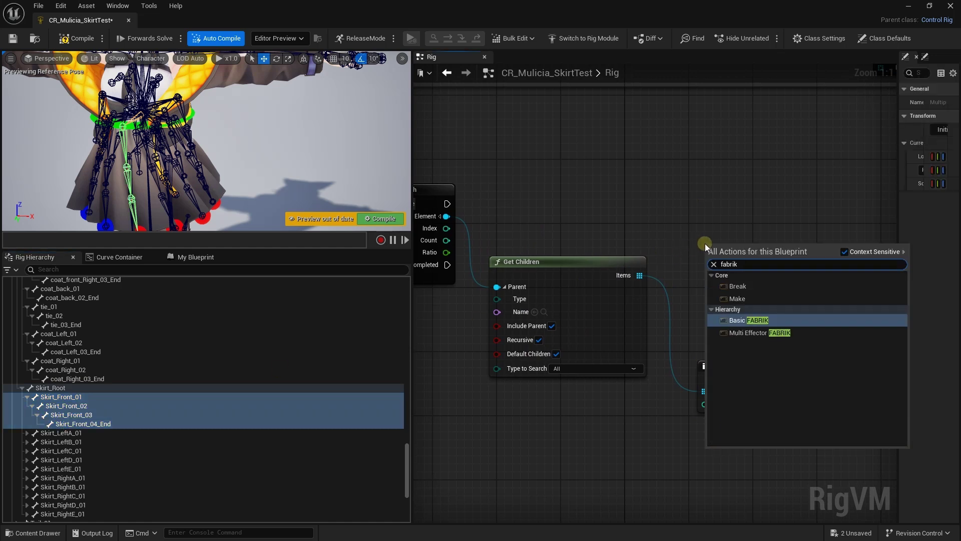
{"action": "key", "text": "Return"}
{"action": "left_click_drag", "start_coordinate": [748, 250], "coordinate": [748, 209]}
Wire Get Children's Items into Basic FABRIK's Items and rearrange the nodes
{"action": "left_click_drag", "start_coordinate": [679, 259], "coordinate": [713, 235]}
{"action": "left_click_drag", "start_coordinate": [781, 203], "coordinate": [831, 197]}
{"action": "mouse_move", "coordinate": [591, 168]}
{"action": "right_mouse_down"}
{"action": "mouse_move", "coordinate": [547, 123]}
{"action": "mouse_move", "coordinate": [642, 290]}
{"action": "right_mouse_up"}
{"action": "left_click_drag", "start_coordinate": [640, 322], "coordinate": [648, 346]}
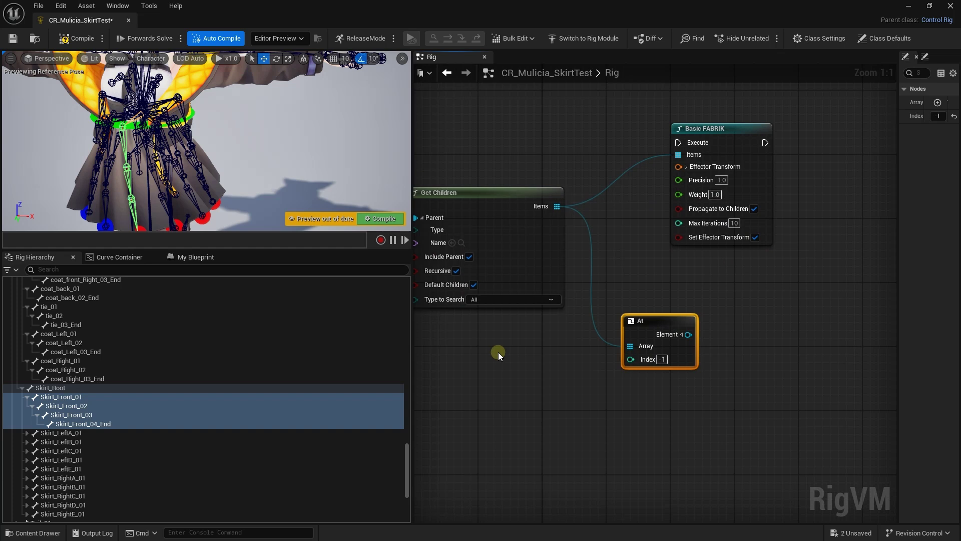
{"action": "left_click", "coordinate": [140, 424]}
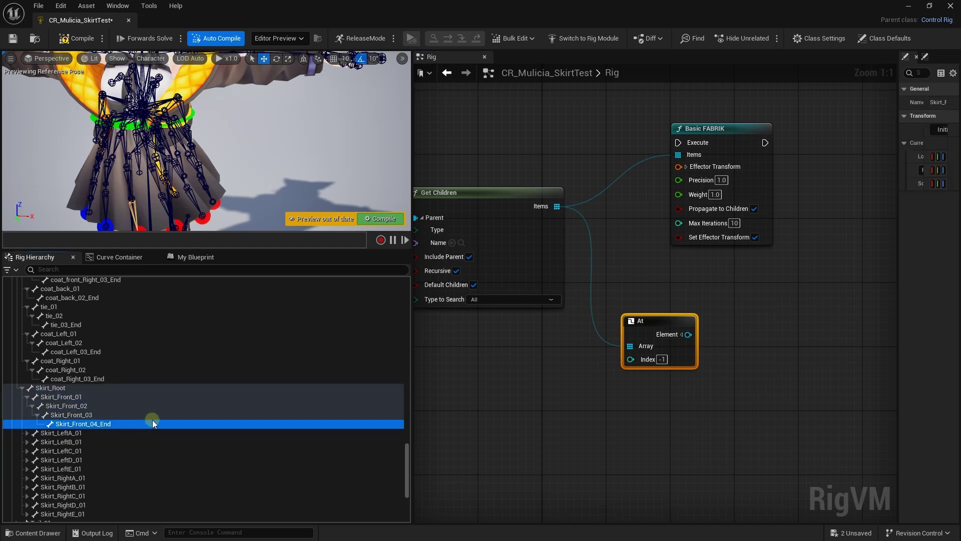
{"action": "left_click_drag", "start_coordinate": [716, 136], "coordinate": [805, 128]}
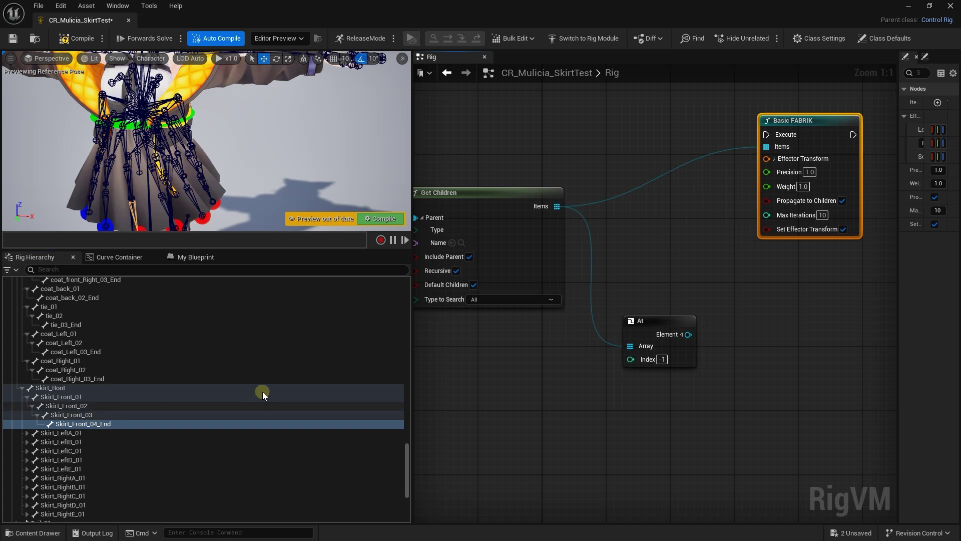
Split At's Element and add a Concat taking its Name as A, with B "_ctrl"
{"action": "right_click_drag", "start_coordinate": [595, 279], "coordinate": [578, 279]}
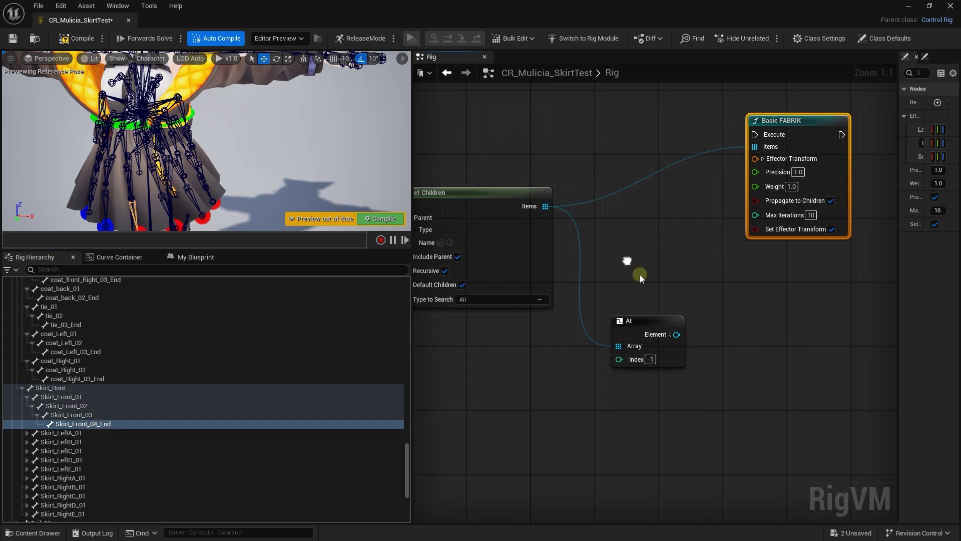
{"action": "left_click", "coordinate": [665, 335]}
{"action": "right_click_drag", "start_coordinate": [685, 305], "coordinate": [636, 349]}
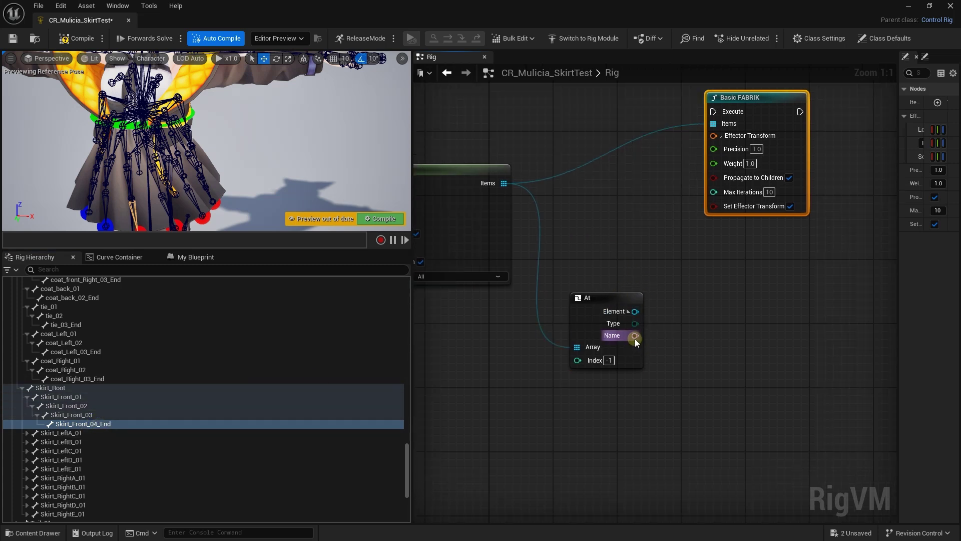
{"action": "left_click_drag", "start_coordinate": [635, 335], "coordinate": [670, 345]}
{"action": "type", "text": "c"}
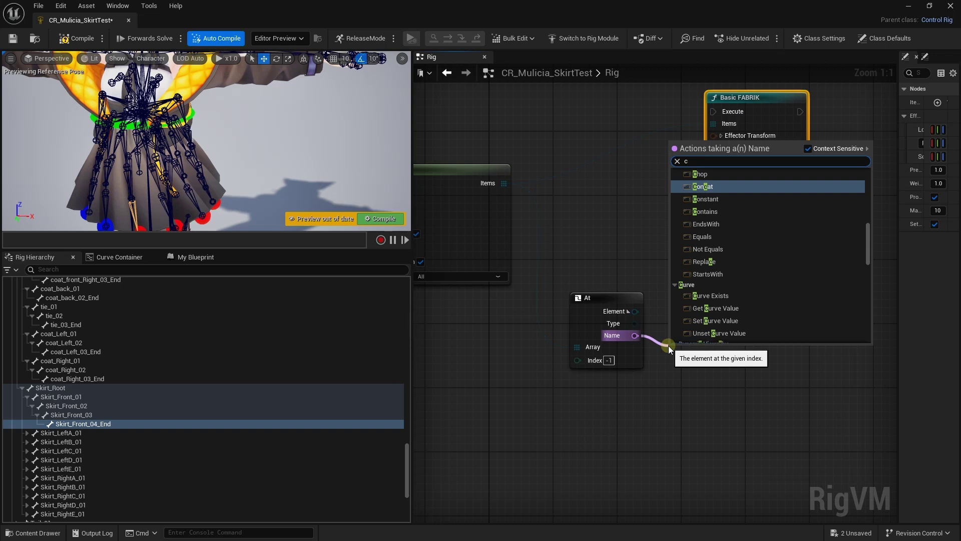
{"action": "type", "text": "oncat"}
{"action": "key", "text": "Return"}
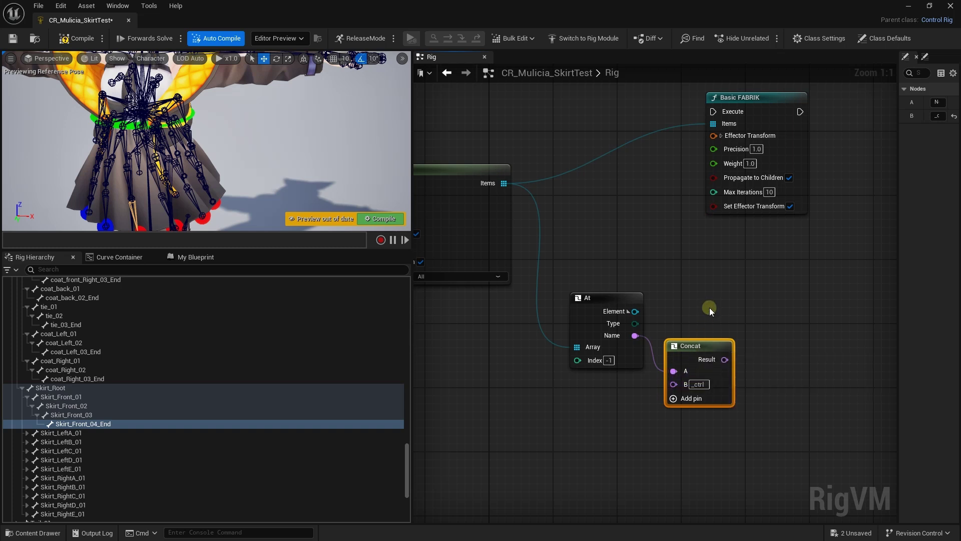
Move the Basic FABRIK node to the right to clear space
{"action": "right_click_drag", "start_coordinate": [710, 308], "coordinate": [620, 299]}
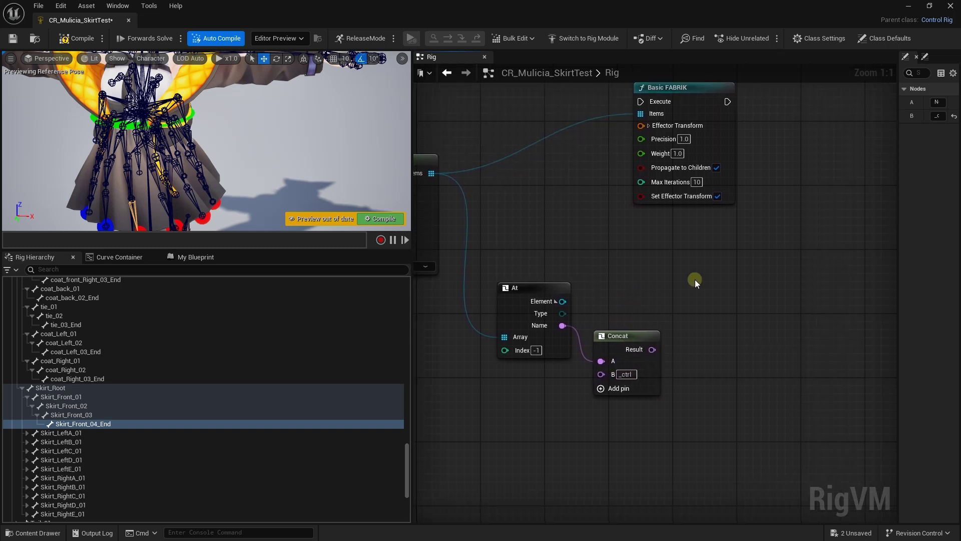
{"action": "left_click_drag", "start_coordinate": [732, 155], "coordinate": [578, 152]}
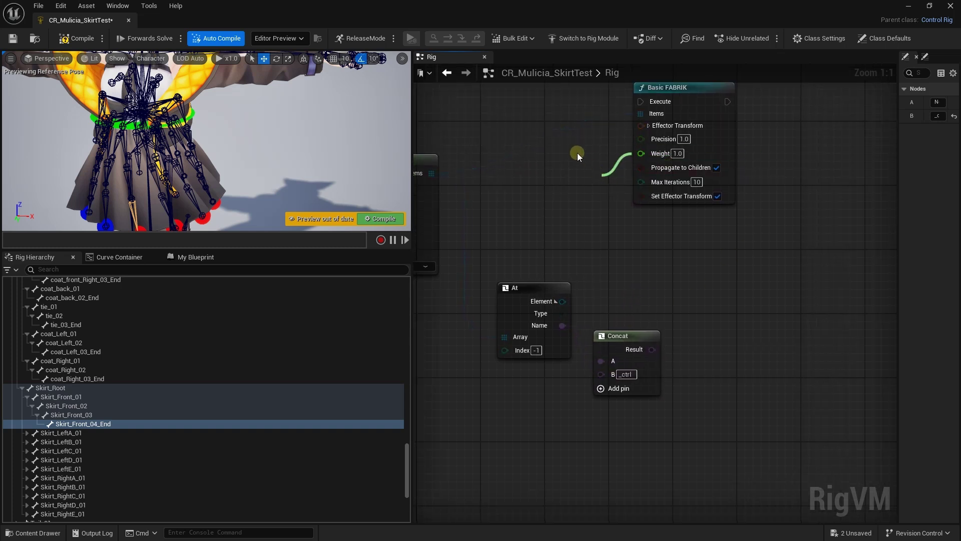
{"action": "right_click_drag", "start_coordinate": [664, 94], "coordinate": [662, 98]}
{"action": "left_click_drag", "start_coordinate": [737, 95], "coordinate": [801, 95]}
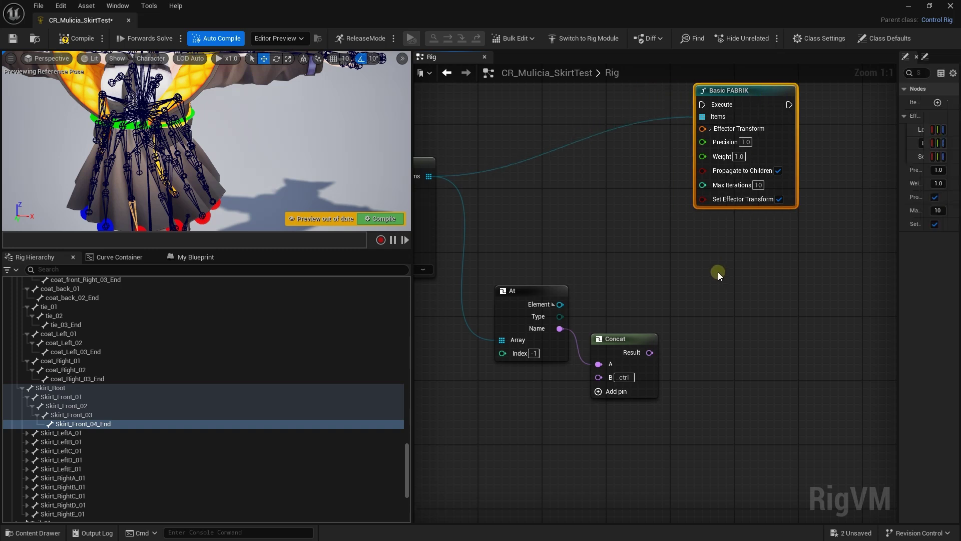
{"action": "mouse_move", "coordinate": [664, 335]}
{"action": "right_mouse_down"}
{"action": "mouse_move", "coordinate": [632, 308]}
{"action": "mouse_move", "coordinate": [684, 302]}
{"action": "right_mouse_up"}
Add a Get Transform node of type Control, named by Concat's Result
{"action": "right_click", "coordinate": [684, 302]}
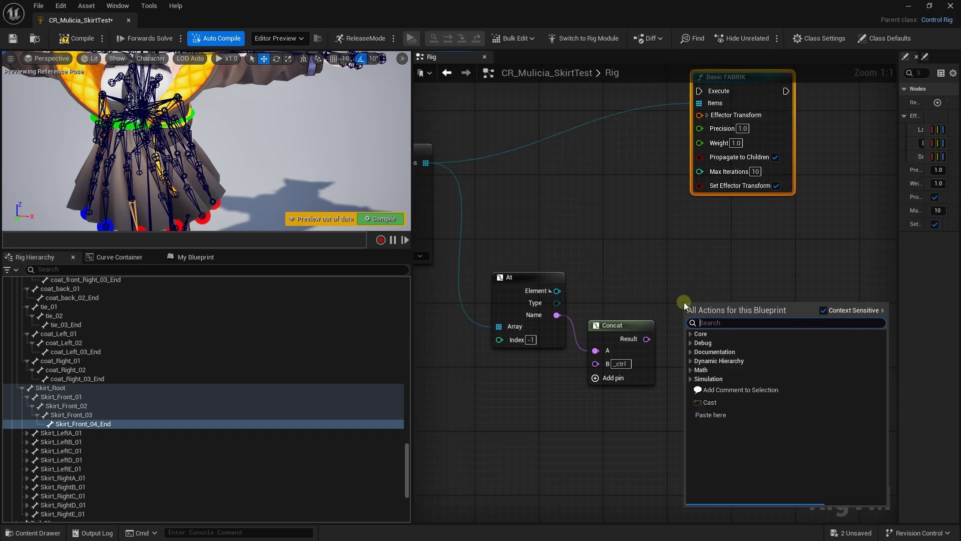
{"action": "type", "text": "get trans"}
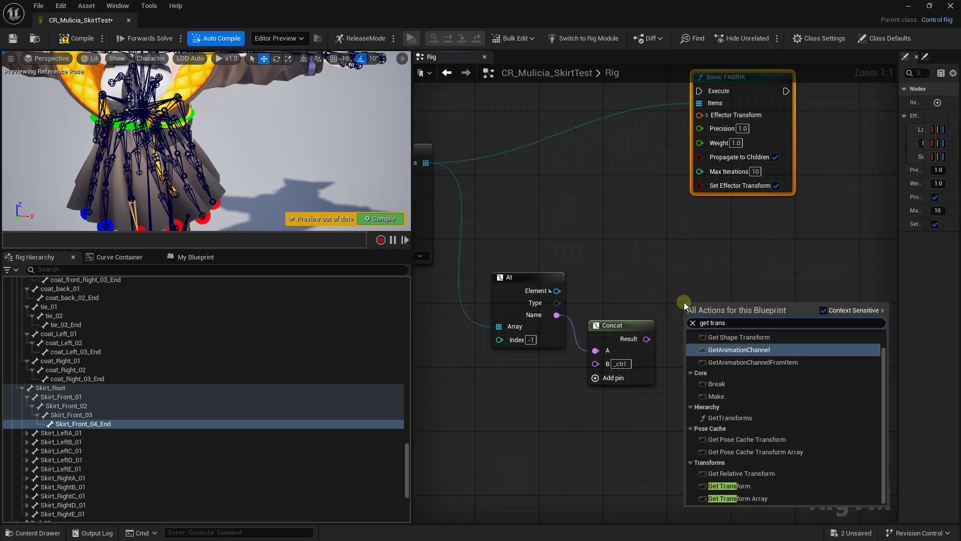
{"action": "left_click", "coordinate": [726, 485]}
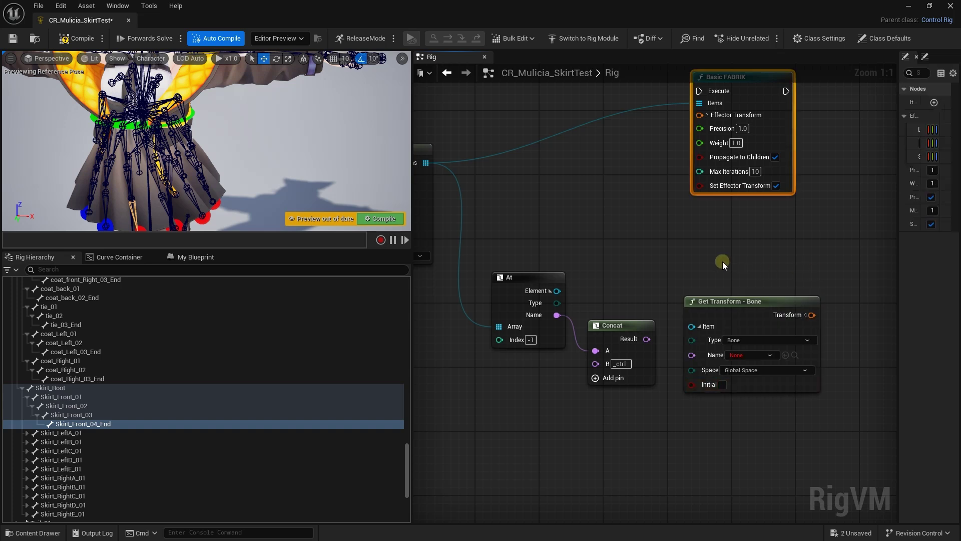
{"action": "left_click", "coordinate": [752, 343]}
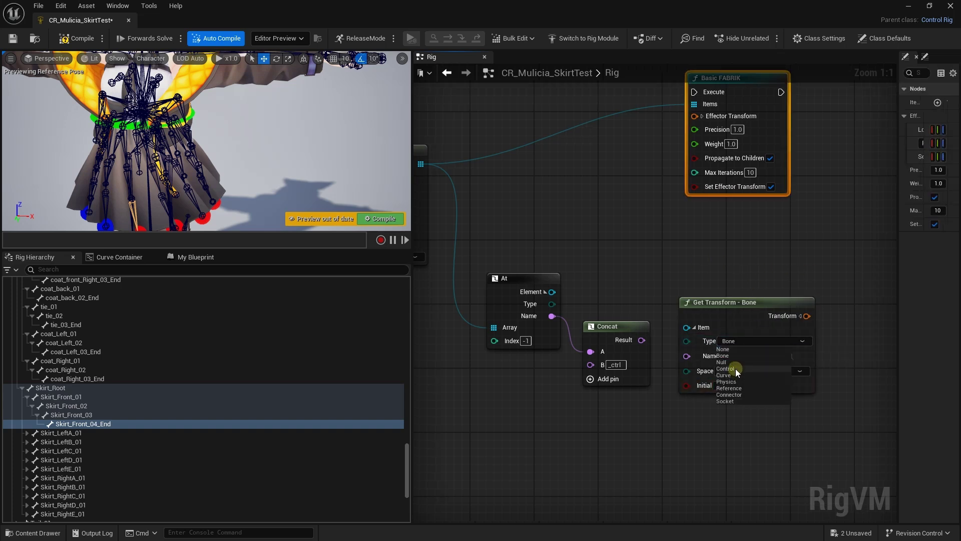
{"action": "left_click", "coordinate": [735, 369]}
{"action": "left_click", "coordinate": [746, 359]}
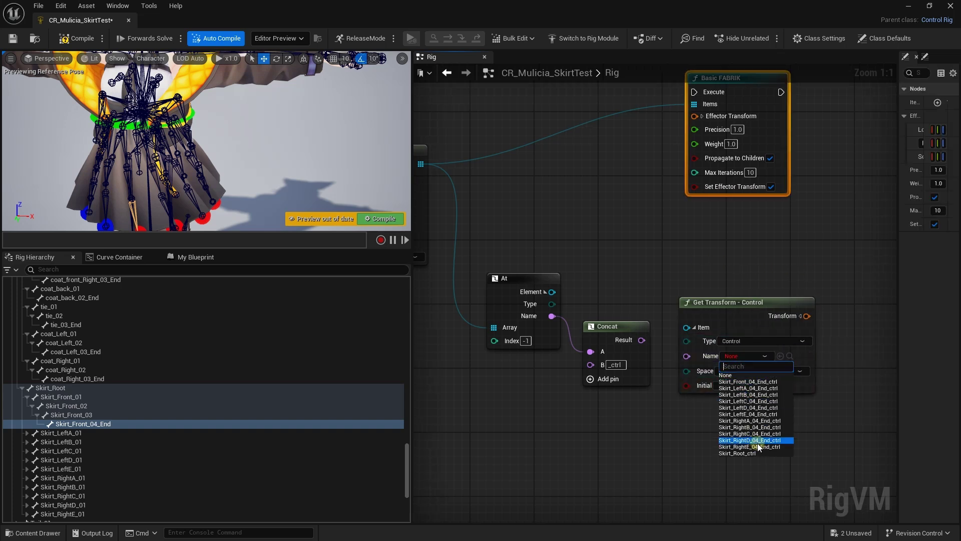
{"action": "left_click", "coordinate": [651, 466]}
{"action": "left_click_drag", "start_coordinate": [642, 340], "coordinate": [685, 358]}
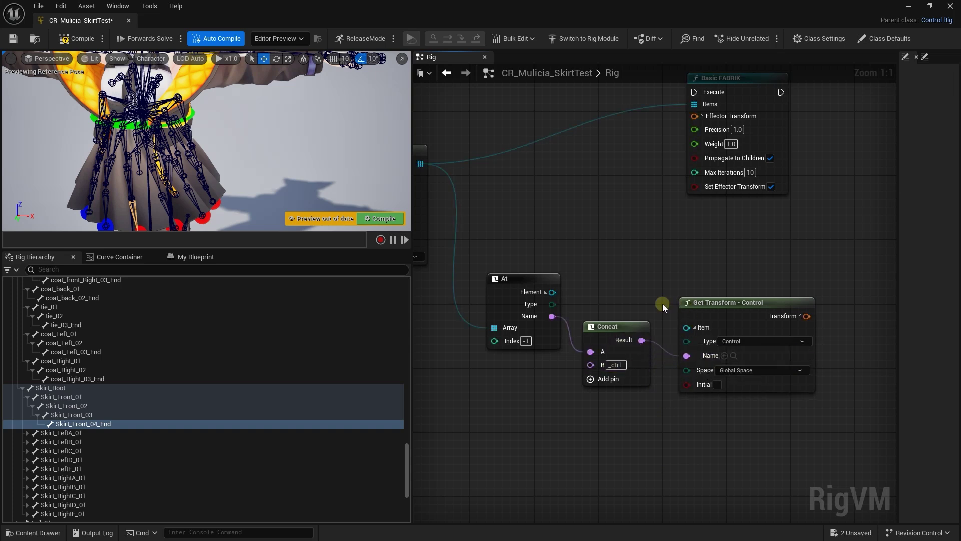
Wire the control's Transform into Basic FABRIK's Effector Transform and reposition FABRIK
{"action": "right_click_drag", "start_coordinate": [659, 300], "coordinate": [665, 332]}
{"action": "left_click_drag", "start_coordinate": [725, 146], "coordinate": [797, 134]}
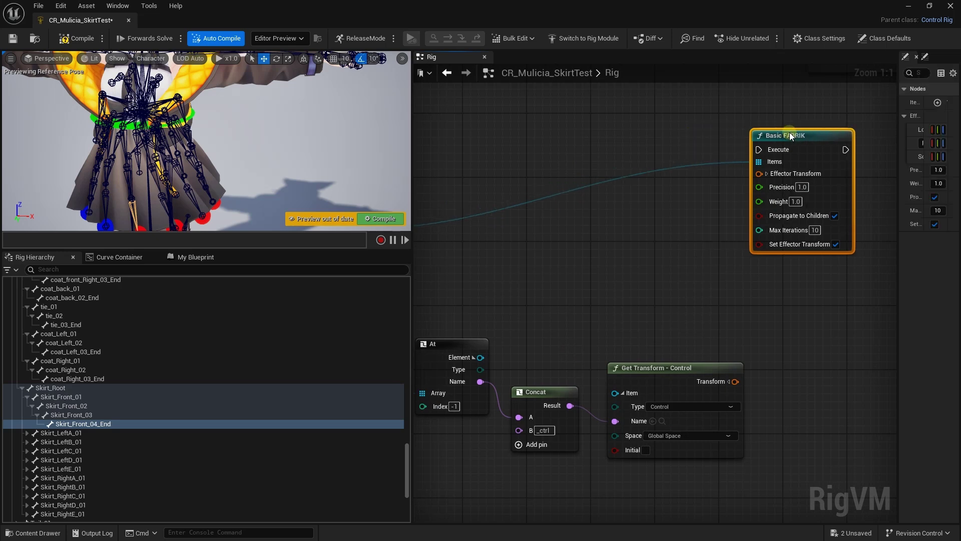
{"action": "scroll", "coordinate": [553, 166], "scroll_direction": "down", "scroll_amount": 2}
{"action": "mouse_move", "coordinate": [551, 166]}
{"action": "right_mouse_down"}
{"action": "mouse_move", "coordinate": [611, 155]}
{"action": "mouse_move", "coordinate": [556, 169]}
{"action": "right_mouse_up"}
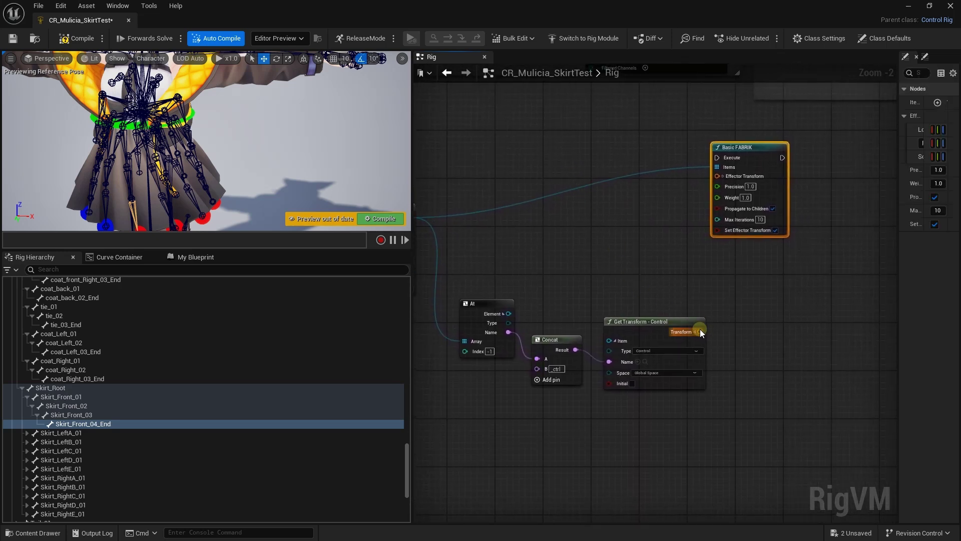
{"action": "mouse_move", "coordinate": [700, 332]}
{"action": "left_mouse_down"}
{"action": "mouse_move", "coordinate": [719, 176]}
{"action": "mouse_move", "coordinate": [759, 197]}
{"action": "left_mouse_up"}
{"action": "right_click_drag", "start_coordinate": [747, 268], "coordinate": [798, 269]}
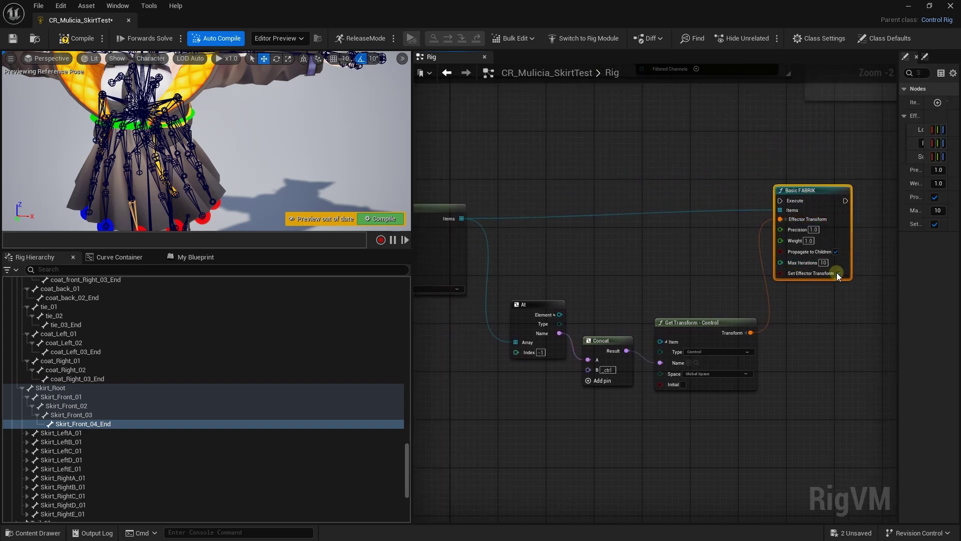
{"action": "scroll", "coordinate": [680, 171], "scroll_direction": "down", "scroll_amount": 1}
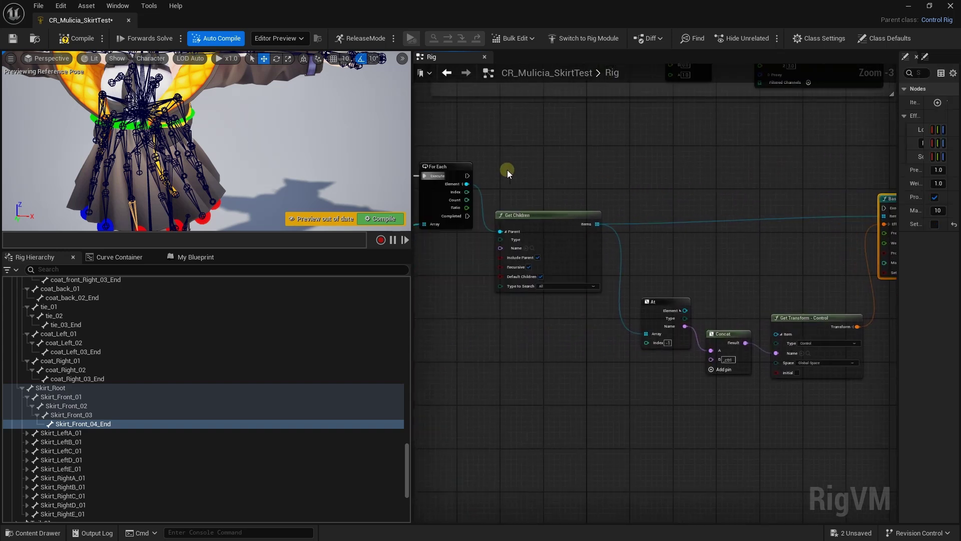
Connect For Each's Execute to Basic FABRIK so the solver runs per chain
{"action": "left_click_drag", "start_coordinate": [465, 175], "coordinate": [875, 207]}
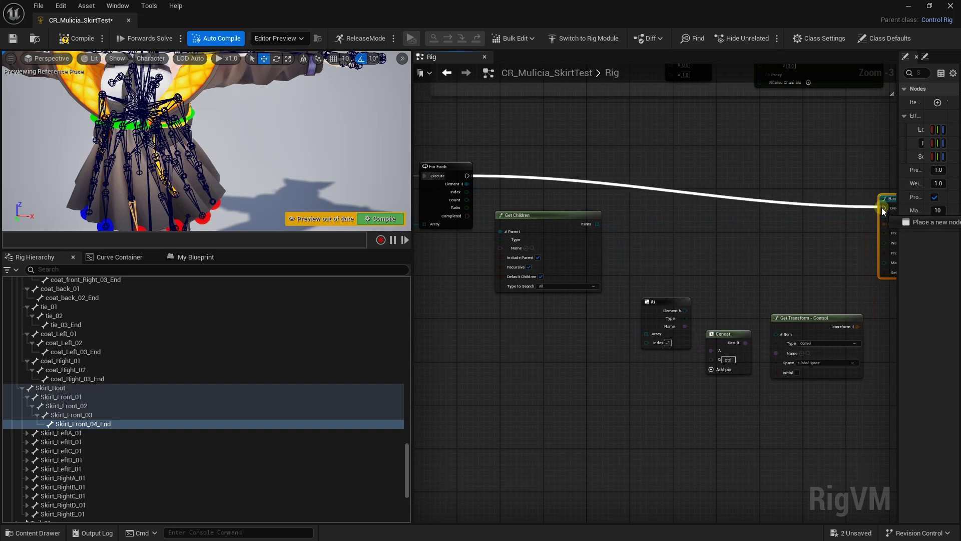
{"action": "left_click", "coordinate": [251, 96]}
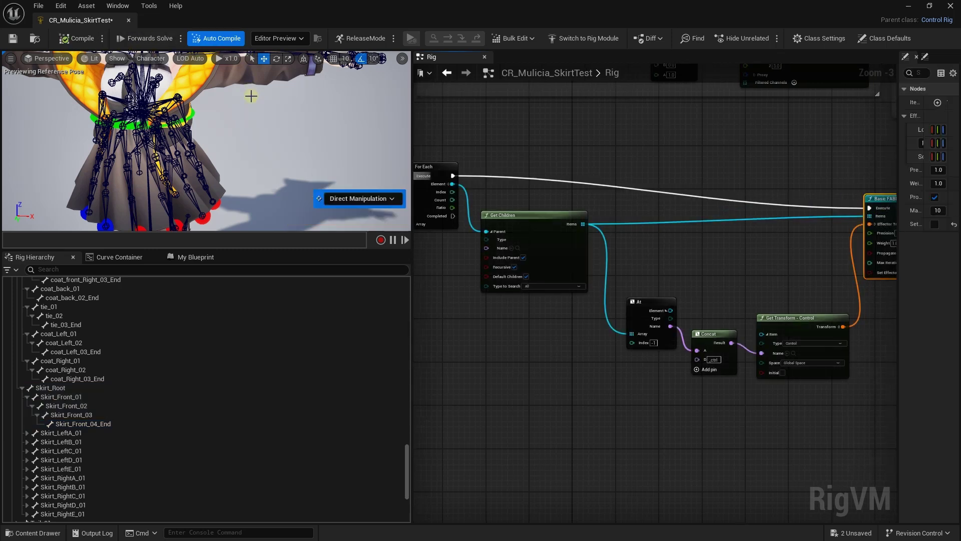
{"action": "scroll", "coordinate": [253, 128], "scroll_direction": "down", "scroll_amount": 5}
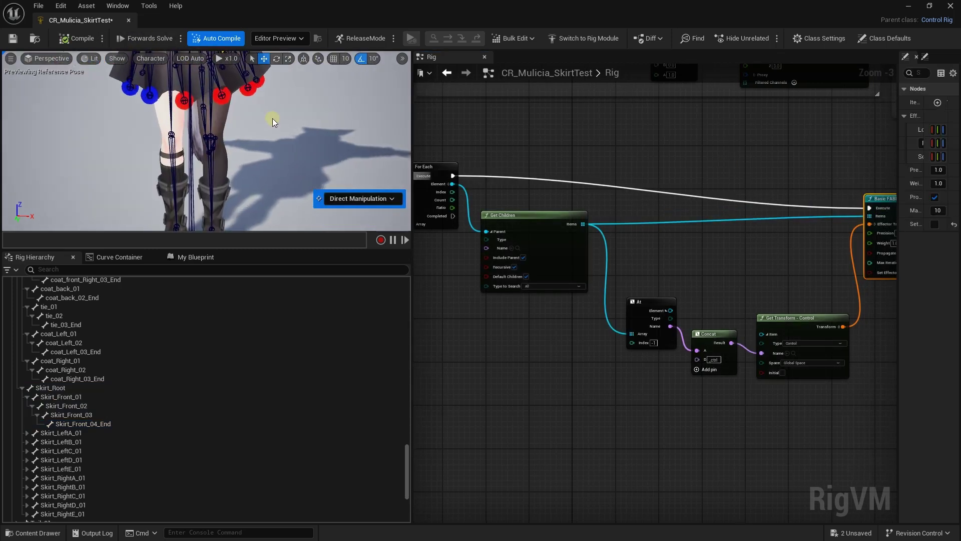
{"action": "right_click_drag", "start_coordinate": [262, 145], "coordinate": [261, 145]}
Drag Skirt_LeftC_04_End_ctrl and Skirt_LeftB_04_End_ctrl to bend the left skirt chains
{"action": "left_click", "coordinate": [246, 154]}
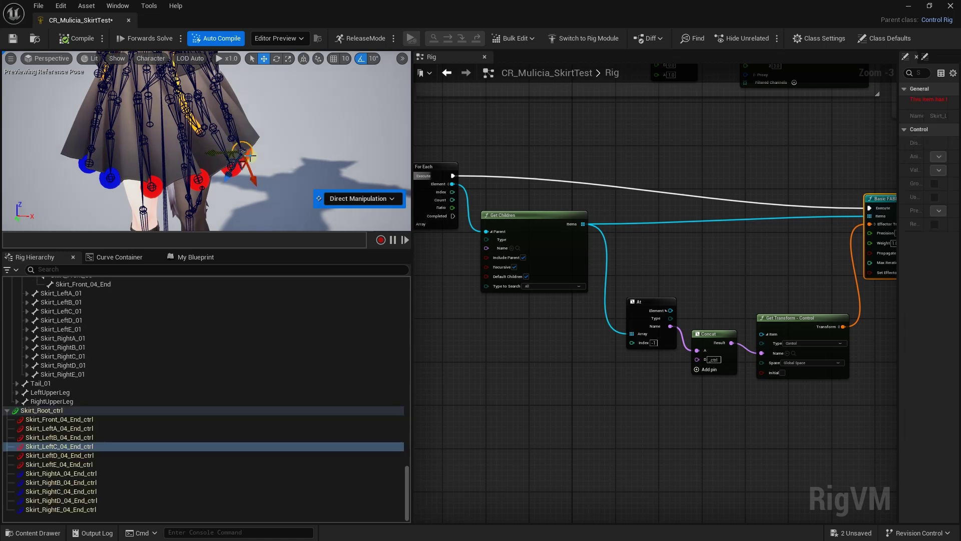
{"action": "mouse_move", "coordinate": [246, 155]}
{"action": "left_mouse_down"}
{"action": "mouse_move", "coordinate": [295, 94]}
{"action": "mouse_move", "coordinate": [351, 92]}
{"action": "left_mouse_up"}
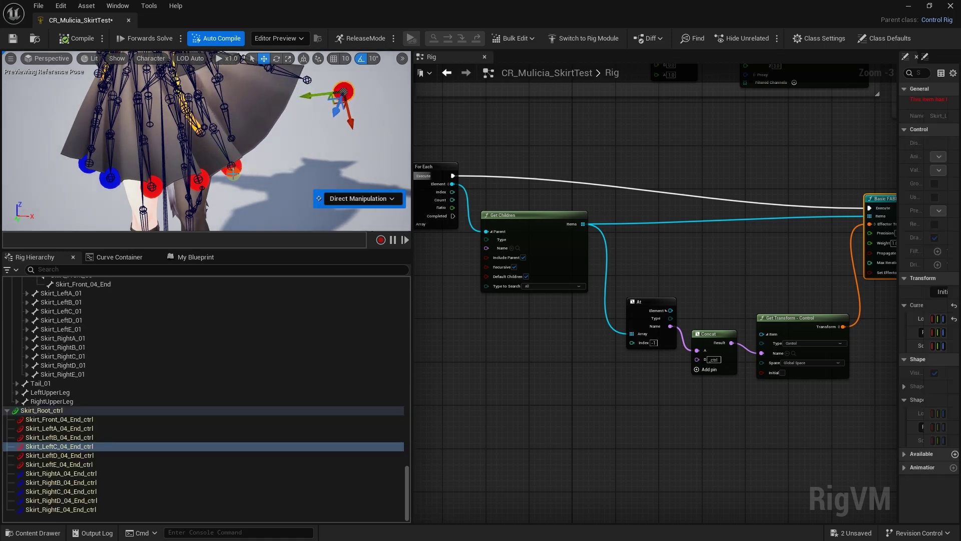
{"action": "left_click", "coordinate": [231, 167]}
{"action": "right_click_drag", "start_coordinate": [231, 167], "coordinate": [289, 148]}
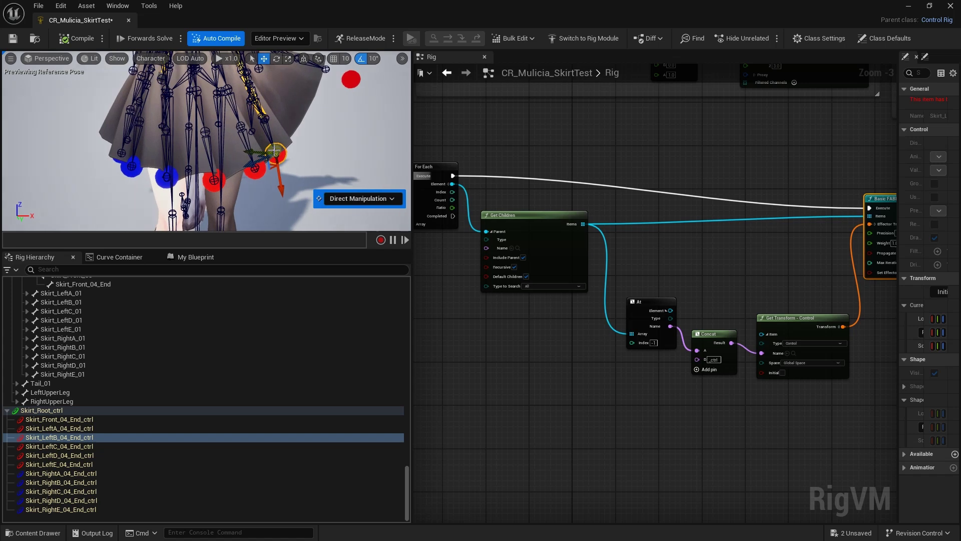
{"action": "left_click_drag", "start_coordinate": [289, 147], "coordinate": [323, 98]}
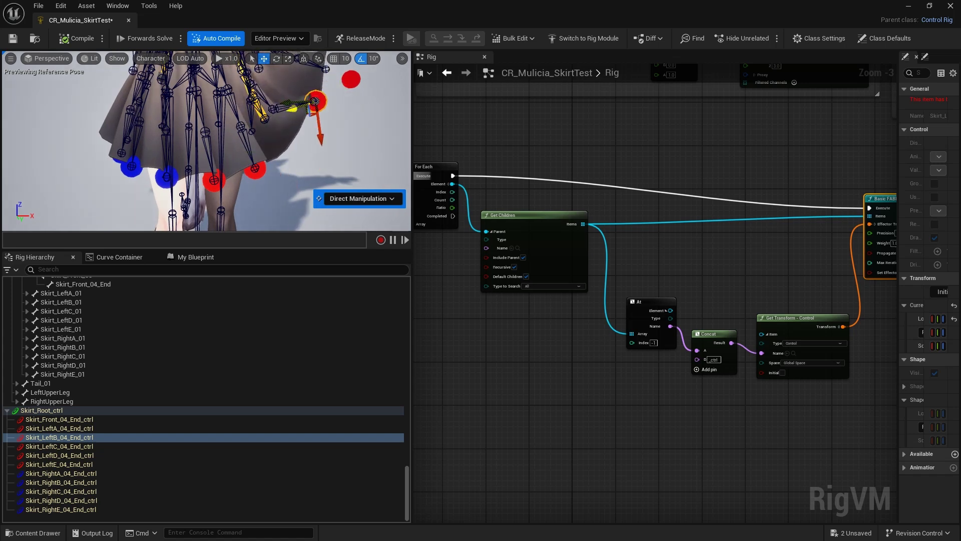
{"action": "left_click_drag", "start_coordinate": [303, 109], "coordinate": [317, 115]}
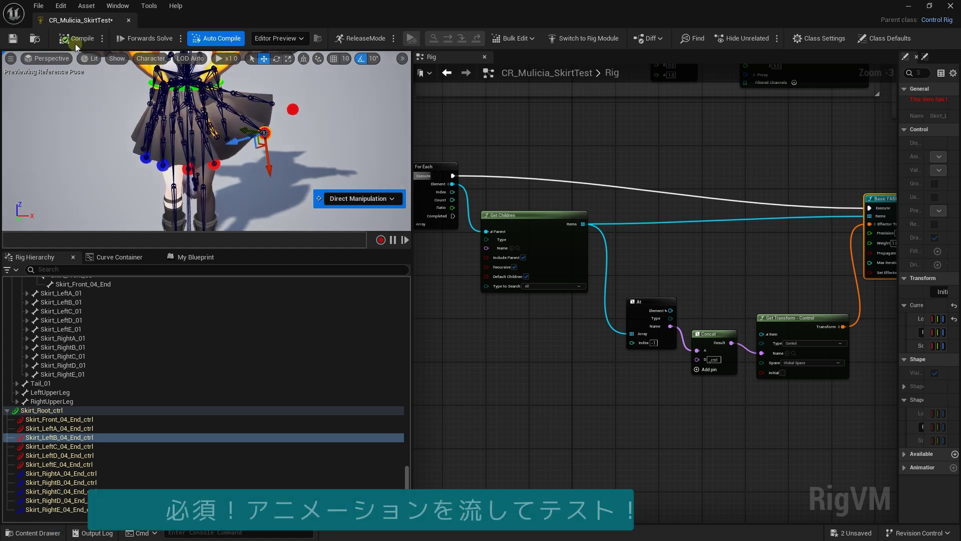
Compile and save the Control Rig, then reposition the Basic FABRIK node
{"action": "left_click", "coordinate": [476, 146]}
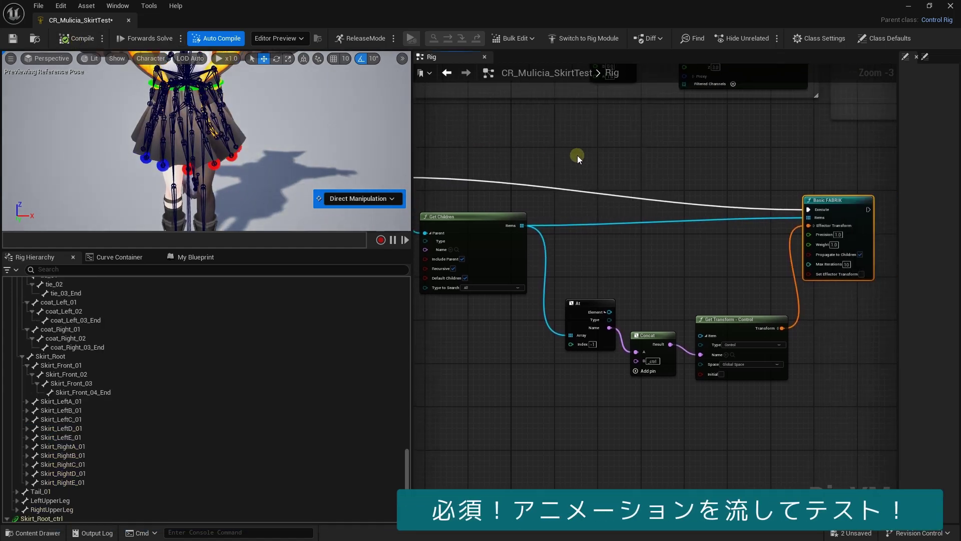
{"action": "key", "text": "ctrl+s"}
{"action": "right_click_drag", "start_coordinate": [884, 191], "coordinate": [716, 188]}
{"action": "left_click_drag", "start_coordinate": [730, 201], "coordinate": [741, 179]}
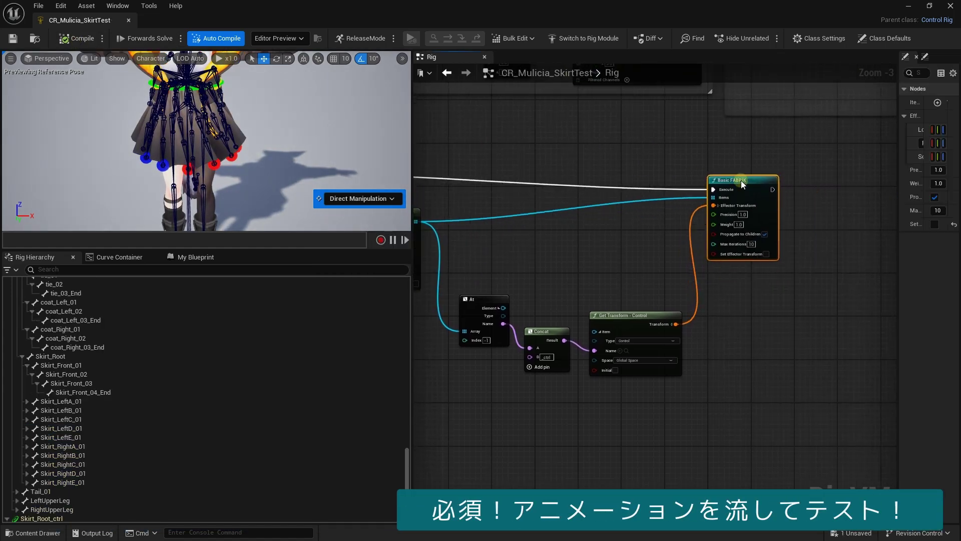
{"action": "left_click_drag", "start_coordinate": [899, 124], "coordinate": [751, 131]}
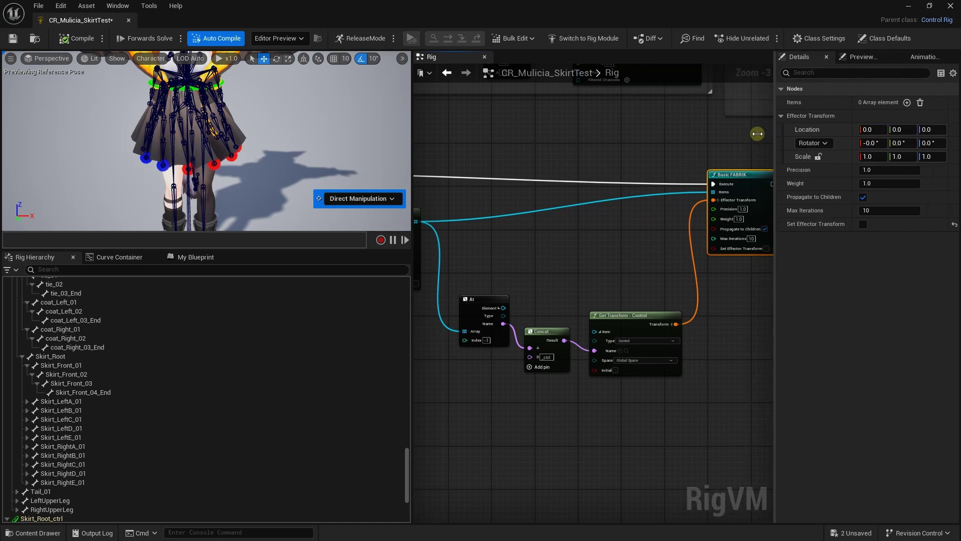
Preview with Use Specific Animation set to SK_ChikiChiki_Anim, then pause and scrub back
{"action": "left_click", "coordinate": [920, 57]}
{"action": "left_click", "coordinate": [869, 59]}
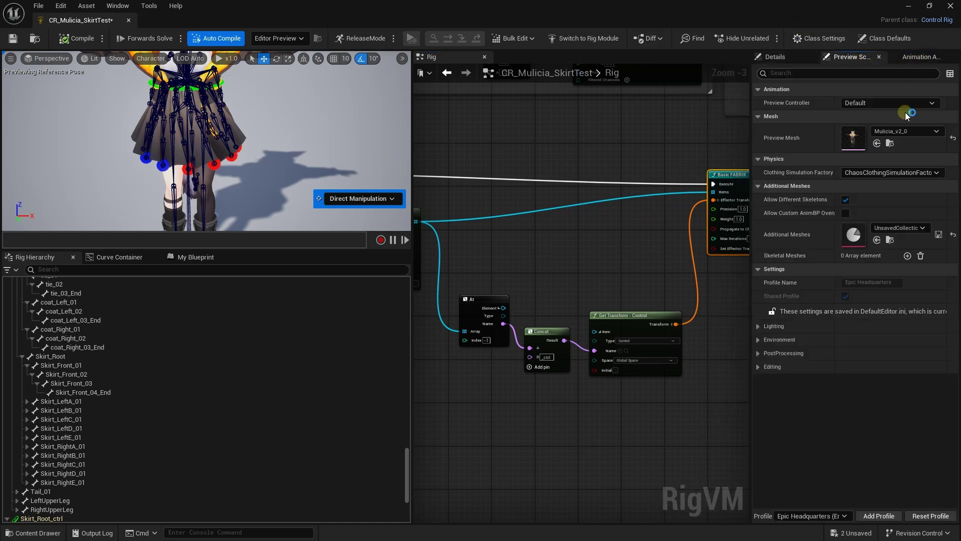
{"action": "left_click", "coordinate": [870, 103]}
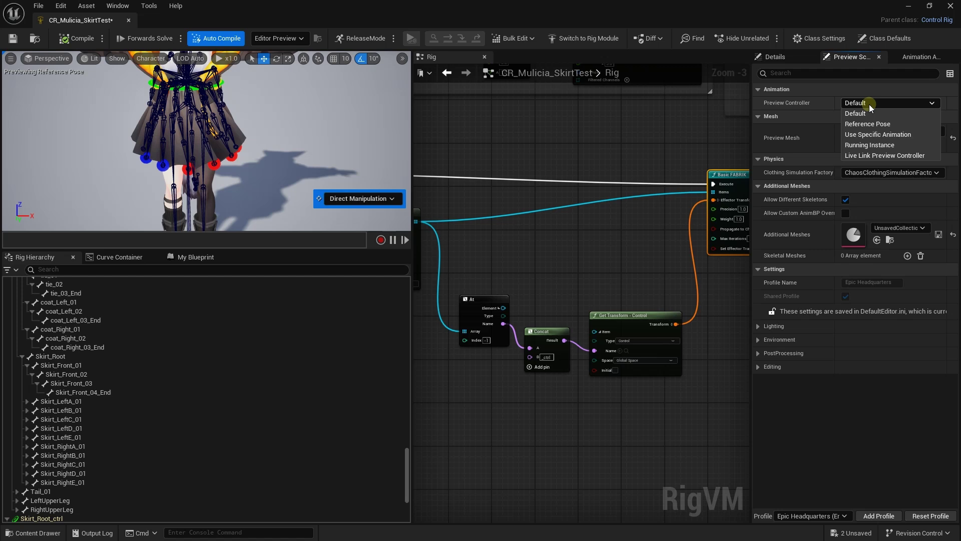
{"action": "left_click", "coordinate": [870, 137]}
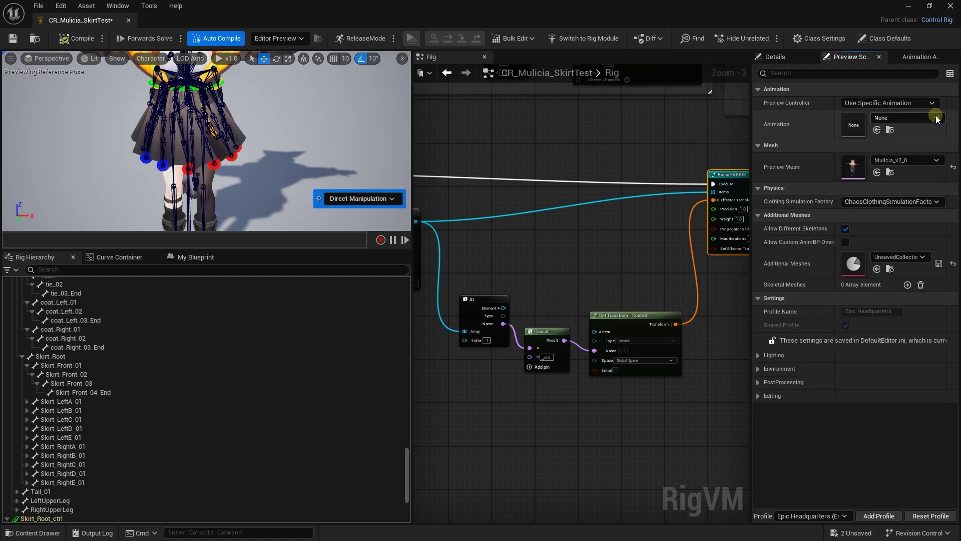
{"action": "left_click", "coordinate": [901, 118]}
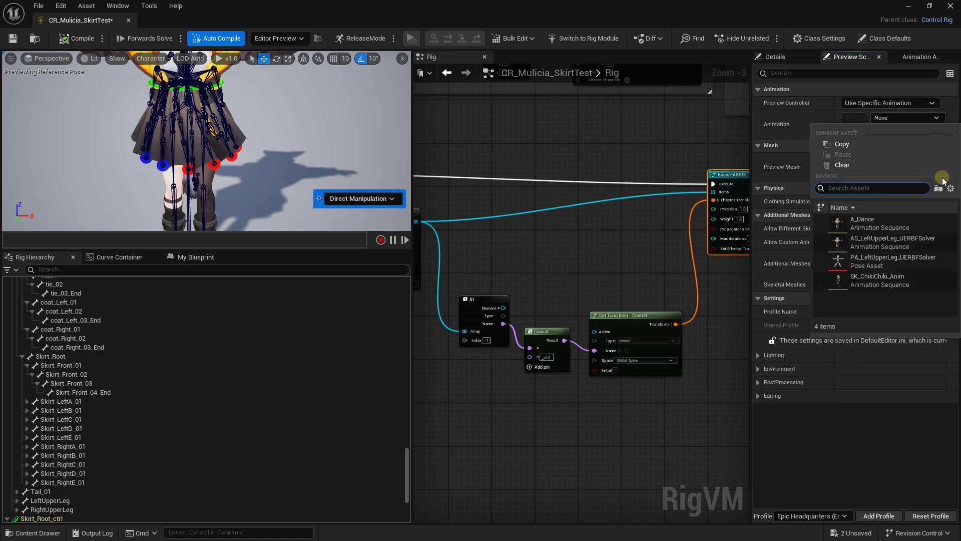
{"action": "left_click", "coordinate": [895, 280]}
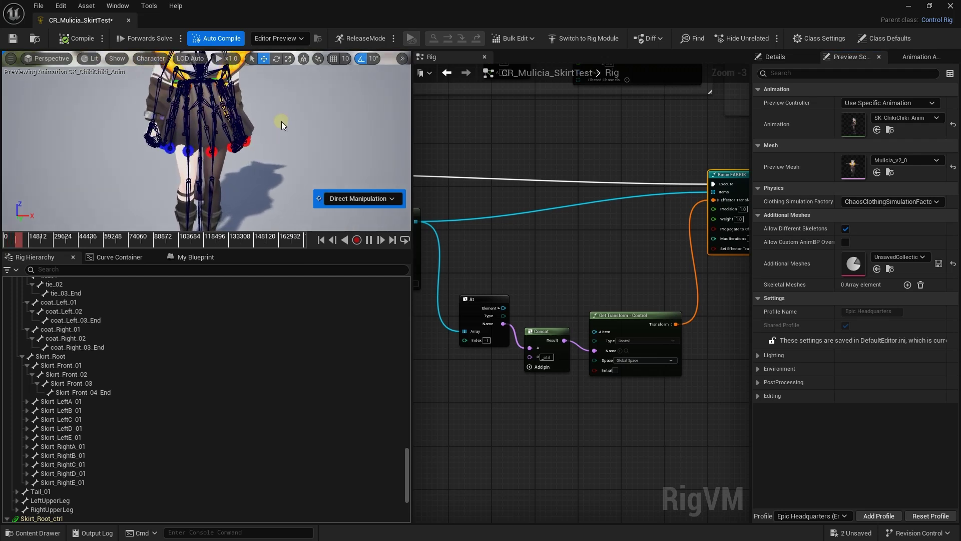
{"action": "left_click", "coordinate": [369, 240]}
{"action": "left_click_drag", "start_coordinate": [98, 245], "coordinate": [26, 247]}
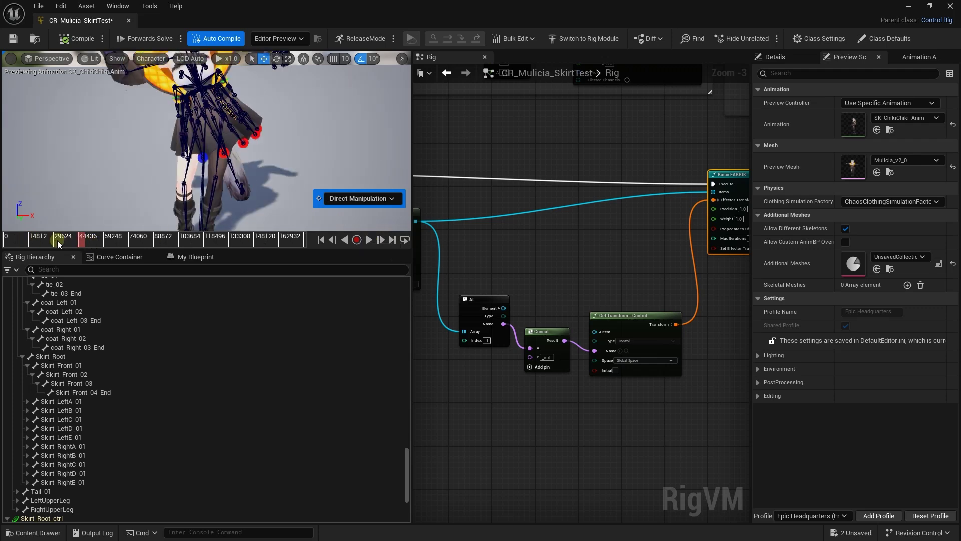
Select the front skirt end control and pull it so the skirt bends
{"action": "left_click", "coordinate": [138, 214]}
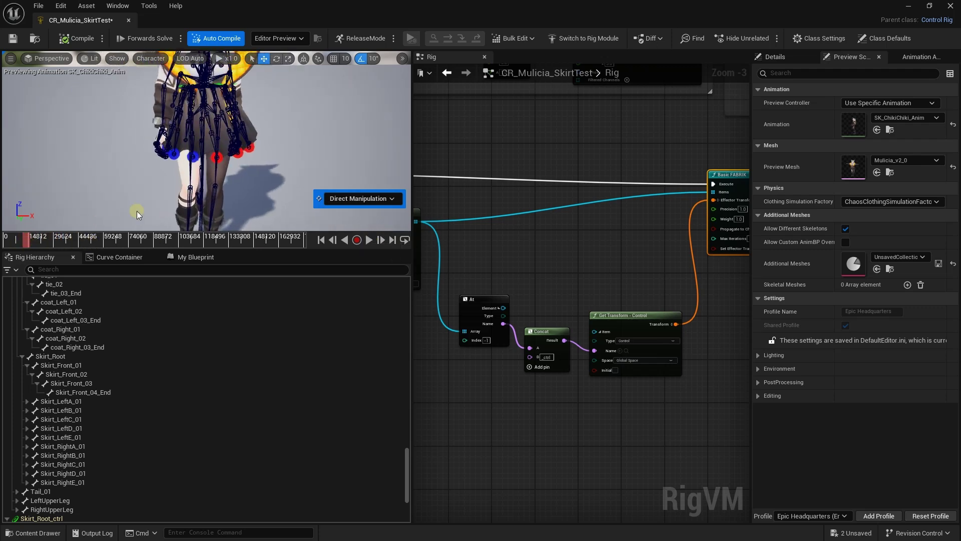
{"action": "left_click", "coordinate": [216, 158]}
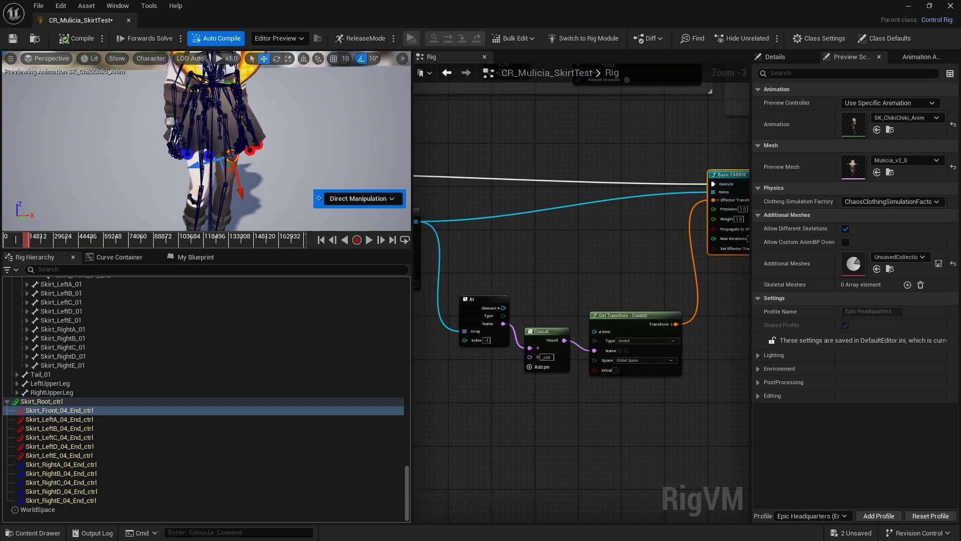
{"action": "right_click_drag", "start_coordinate": [216, 159], "coordinate": [241, 150]}
{"action": "scroll", "coordinate": [278, 156], "scroll_direction": "up", "scroll_amount": 2}
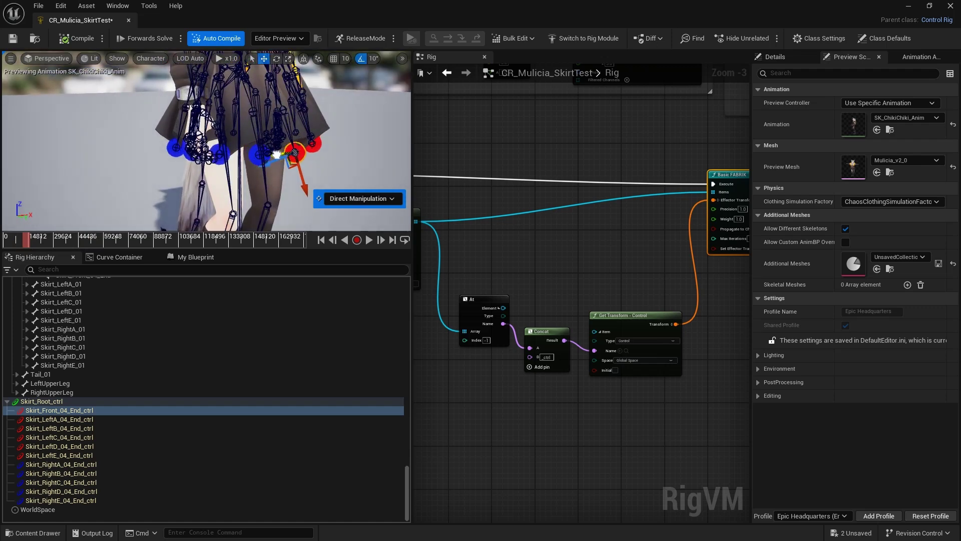
{"action": "left_click_drag", "start_coordinate": [277, 154], "coordinate": [313, 141]}
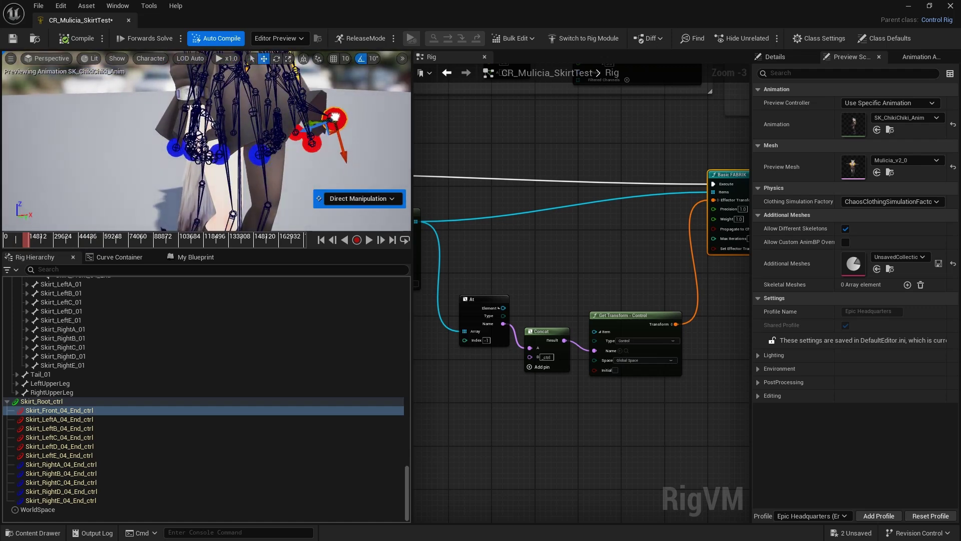
{"action": "right_click_drag", "start_coordinate": [280, 150], "coordinate": [190, 245]}
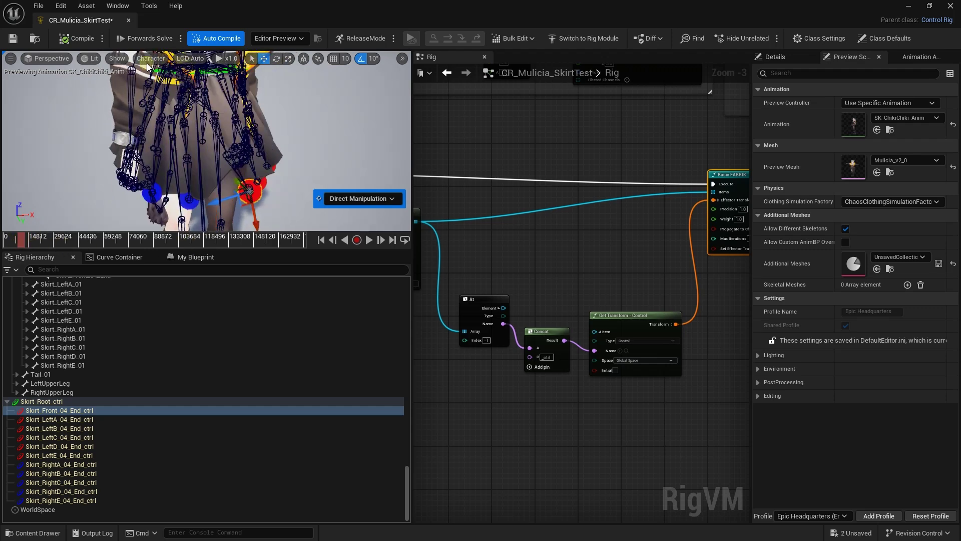
Set Bone Drawing to None and scrub the animation from its first frame
{"action": "mouse_move", "coordinate": [198, 112]}
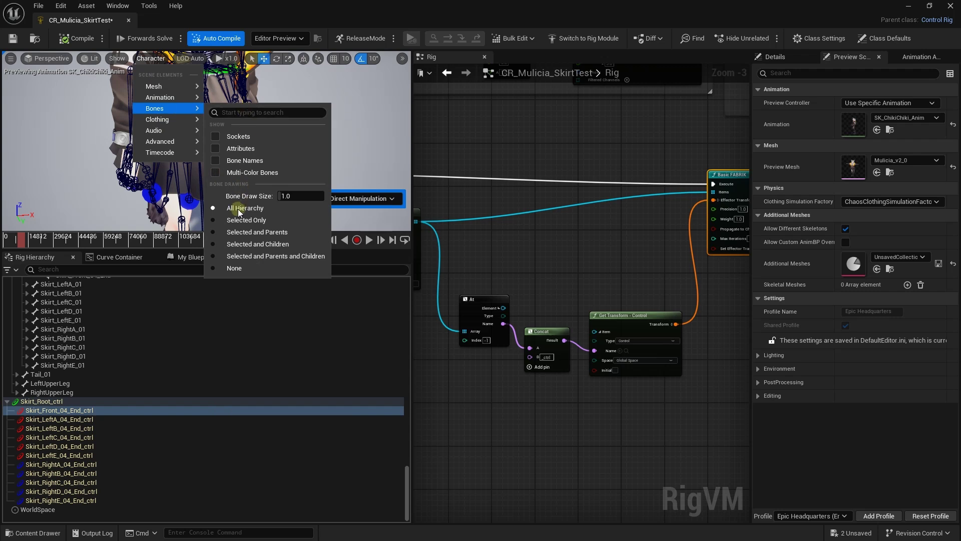
{"action": "left_click", "coordinate": [234, 268]}
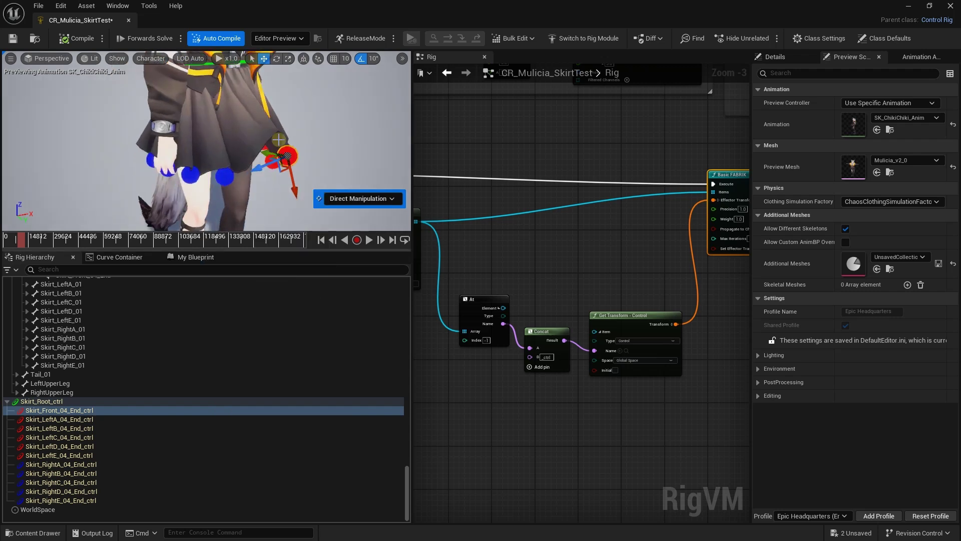
{"action": "left_click", "coordinate": [10, 241]}
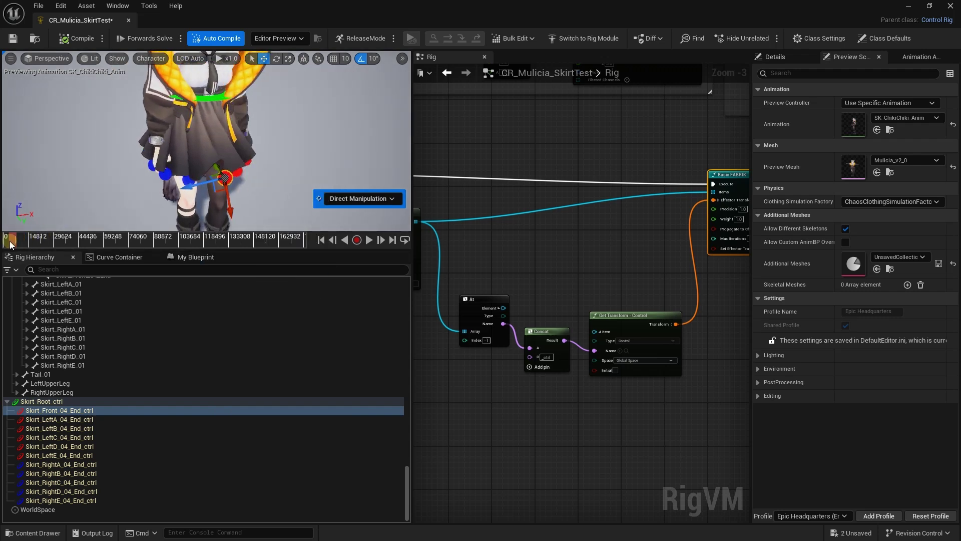
{"action": "left_click_drag", "start_coordinate": [10, 243], "coordinate": [21, 241]}
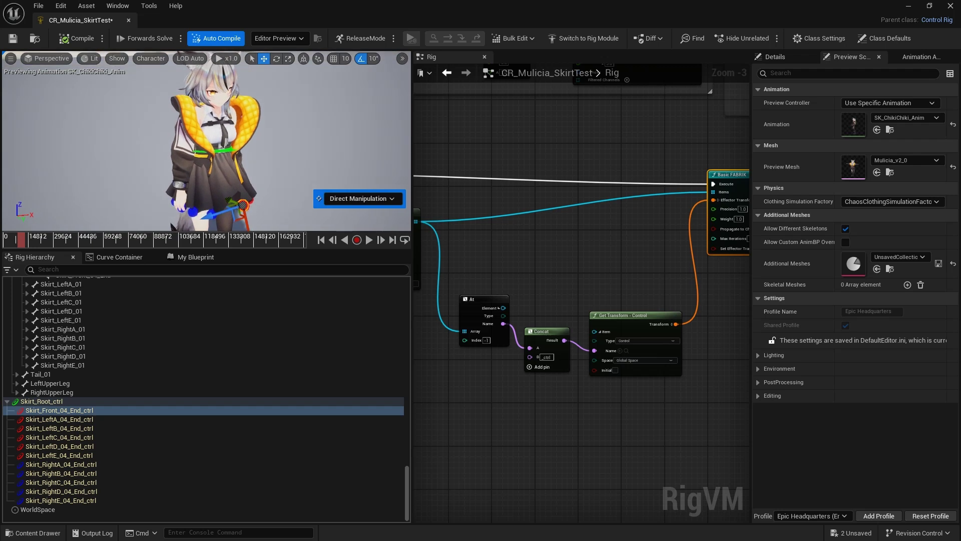
{"action": "right_click_drag", "start_coordinate": [318, 119], "coordinate": [325, 125]}
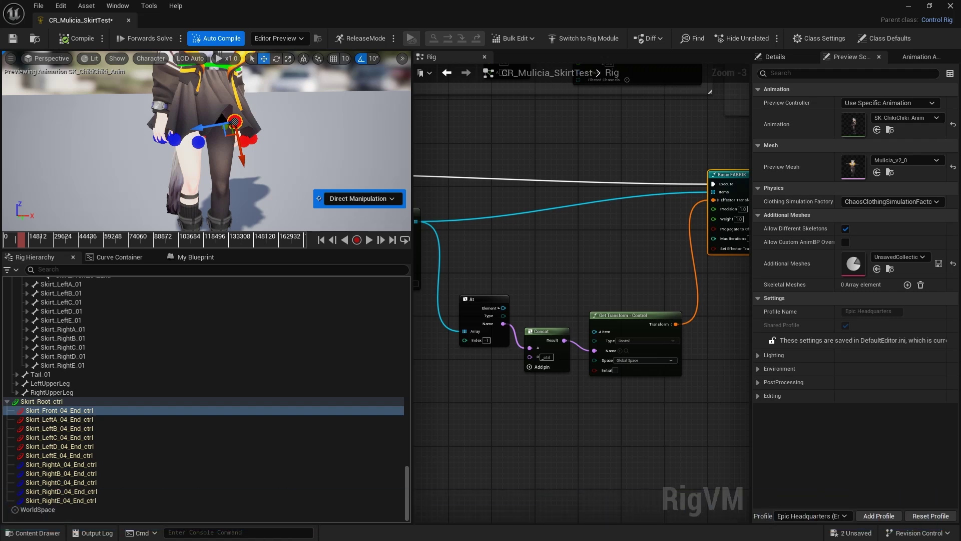
Make room before Basic FABRIK and add a Switch node via 'swi' search
{"action": "right_click_drag", "start_coordinate": [631, 261], "coordinate": [498, 262]}
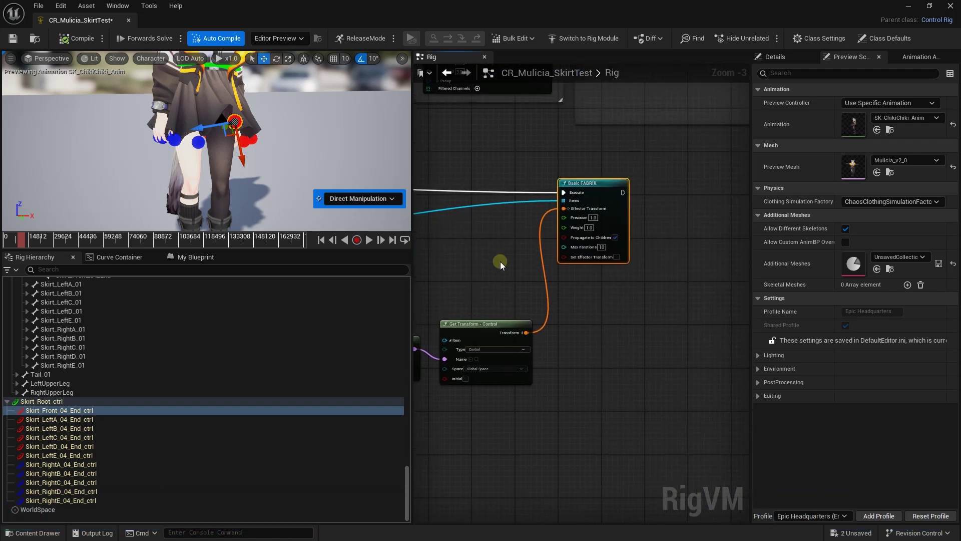
{"action": "scroll", "coordinate": [524, 261], "scroll_direction": "down", "scroll_amount": 1}
{"action": "right_click_drag", "start_coordinate": [591, 224], "coordinate": [631, 220]}
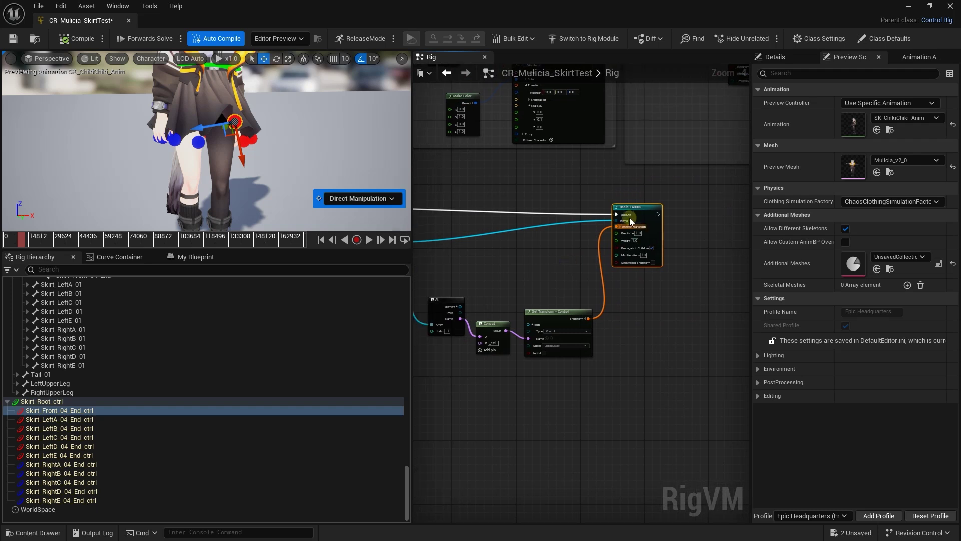
{"action": "left_click_drag", "start_coordinate": [658, 213], "coordinate": [706, 209]}
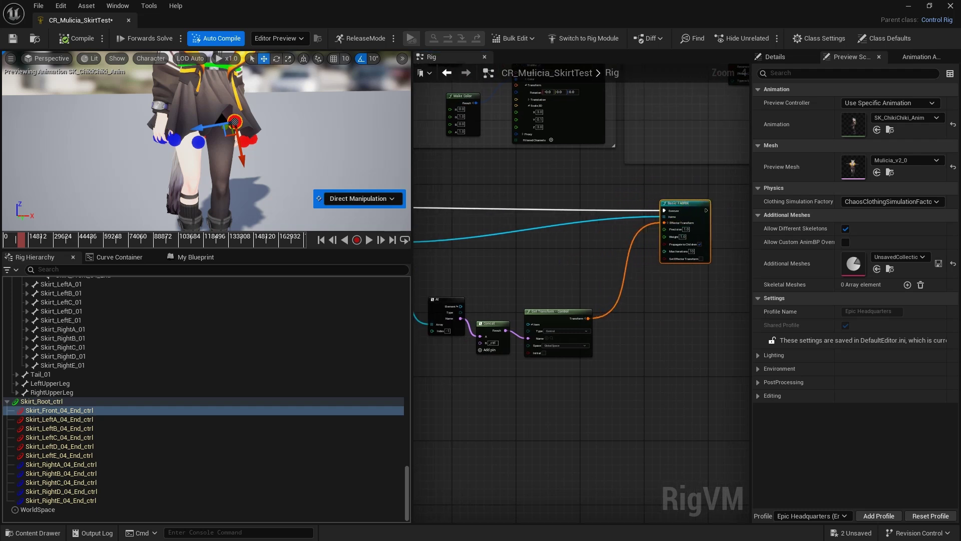
{"action": "right_click", "coordinate": [592, 191]}
{"action": "type", "text": "swit"}
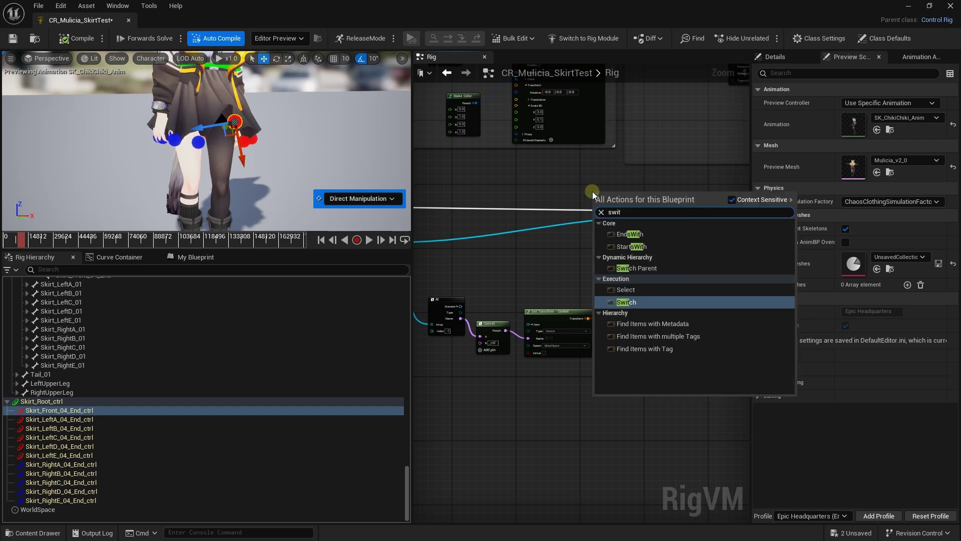
{"action": "key", "text": "Return"}
Route the execution wire into the Switch and connect case 0 to Basic FABRIK
{"action": "scroll", "coordinate": [558, 210], "scroll_direction": "up", "scroll_amount": 2}
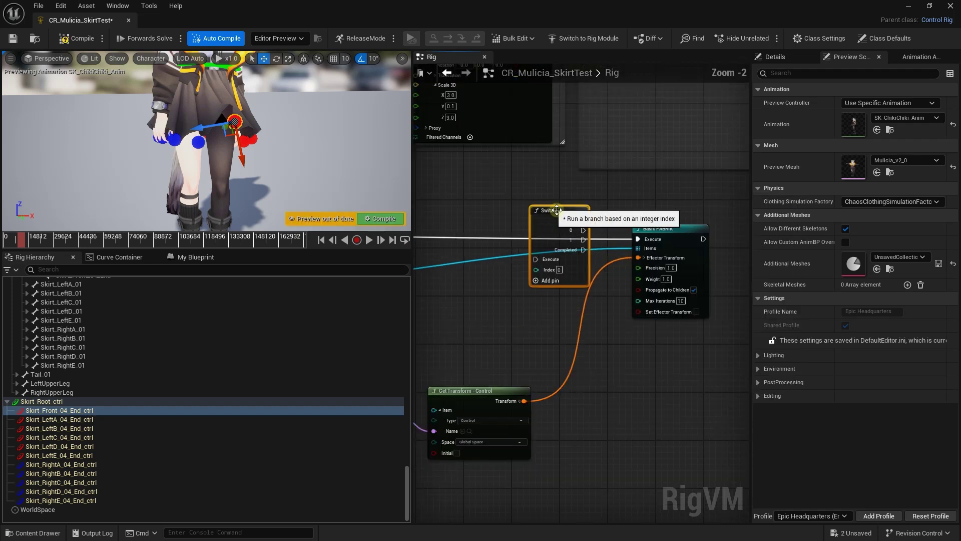
{"action": "mouse_move", "coordinate": [557, 209]}
{"action": "left_mouse_down"}
{"action": "mouse_move", "coordinate": [559, 252]}
{"action": "mouse_move", "coordinate": [599, 228]}
{"action": "left_mouse_up"}
{"action": "left_click_drag", "start_coordinate": [674, 239], "coordinate": [577, 277], "text": "ctrl"}
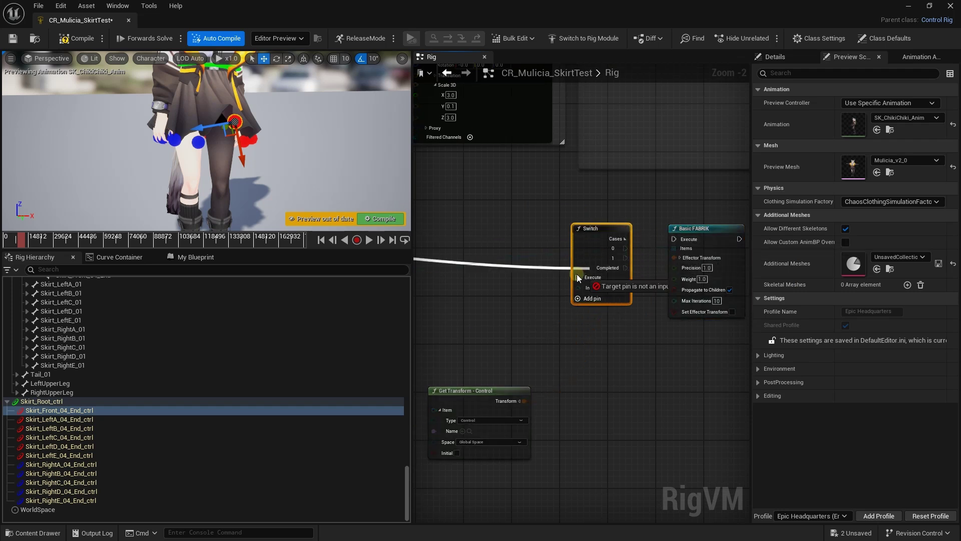
{"action": "left_click_drag", "start_coordinate": [601, 228], "coordinate": [570, 204]}
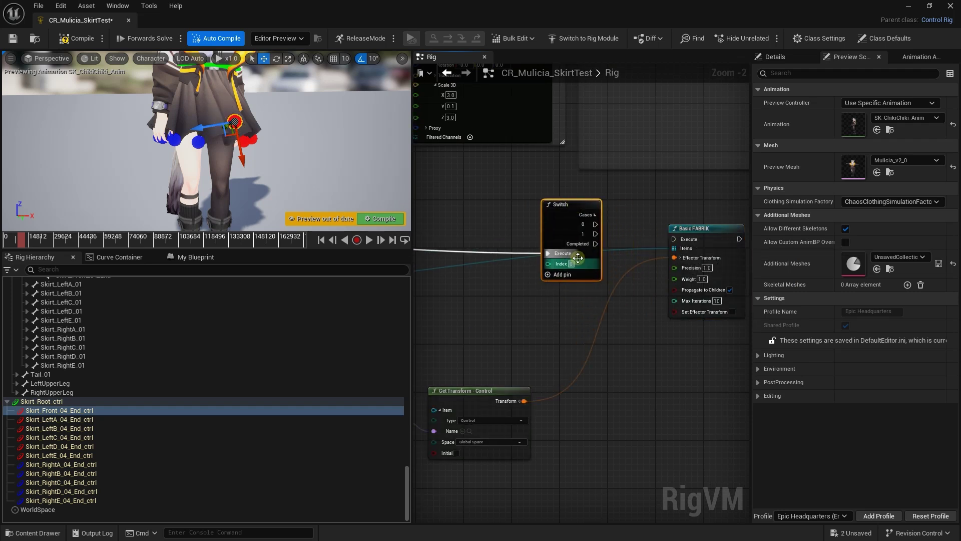
{"action": "right_click_drag", "start_coordinate": [570, 204], "coordinate": [530, 190]}
{"action": "mouse_move", "coordinate": [555, 210]}
{"action": "left_mouse_down"}
{"action": "mouse_move", "coordinate": [634, 225]}
{"action": "mouse_move", "coordinate": [683, 196]}
{"action": "left_mouse_up"}
{"action": "right_click", "coordinate": [630, 333]}
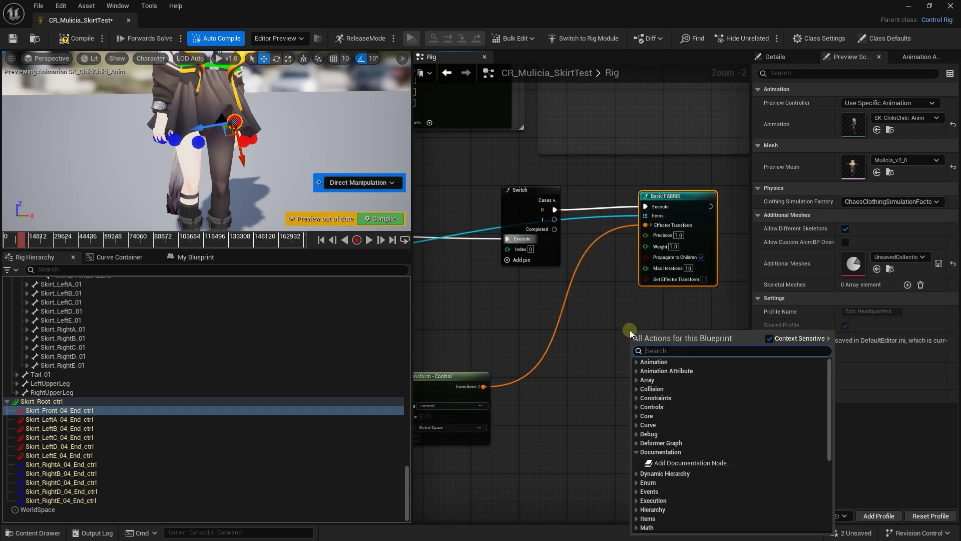
Add a CCDIK node on Switch case 1 with Get Transform feeding its effector
{"action": "type", "text": "cc"}
{"action": "key", "text": "Return"}
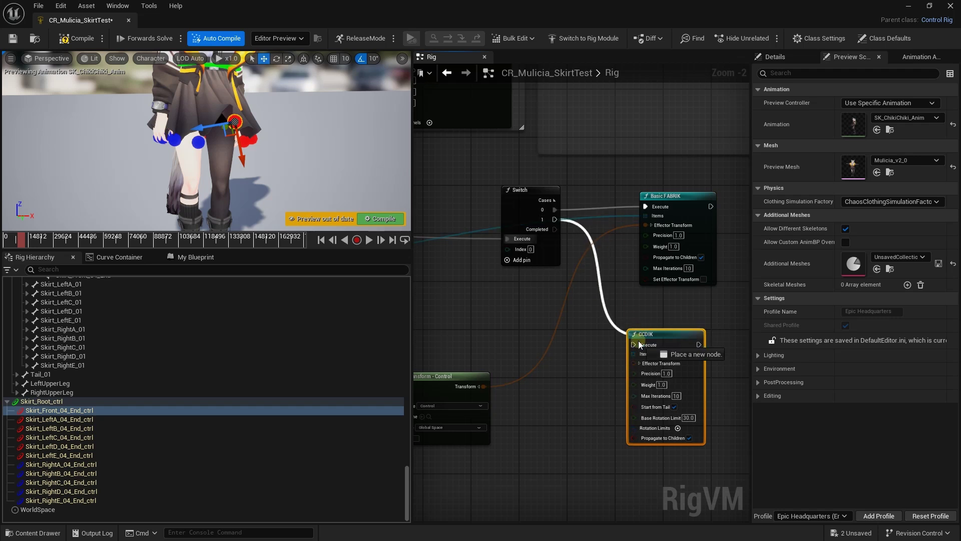
{"action": "left_click_drag", "start_coordinate": [555, 219], "coordinate": [633, 344]}
{"action": "scroll", "coordinate": [588, 323], "scroll_direction": "down", "scroll_amount": 1}
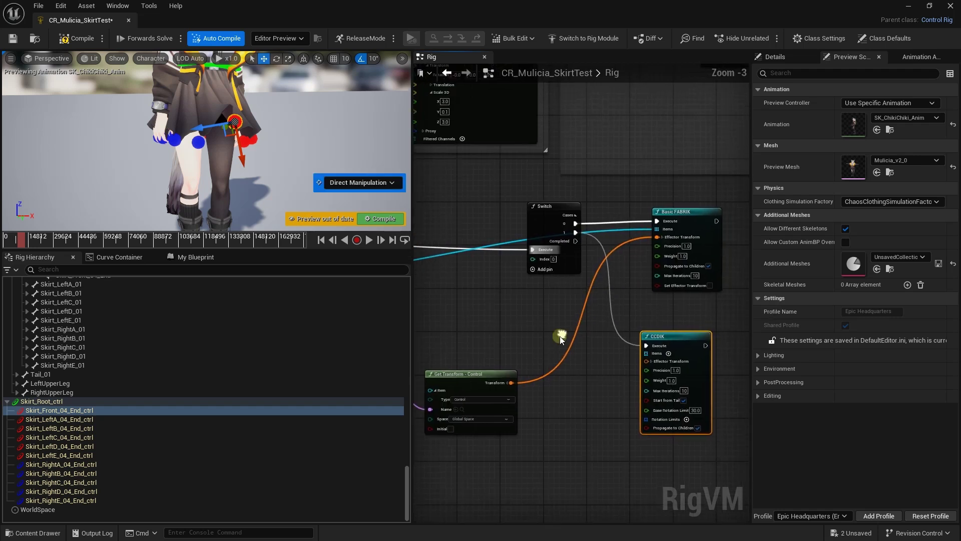
{"action": "left_click_drag", "start_coordinate": [506, 350], "coordinate": [543, 350]}
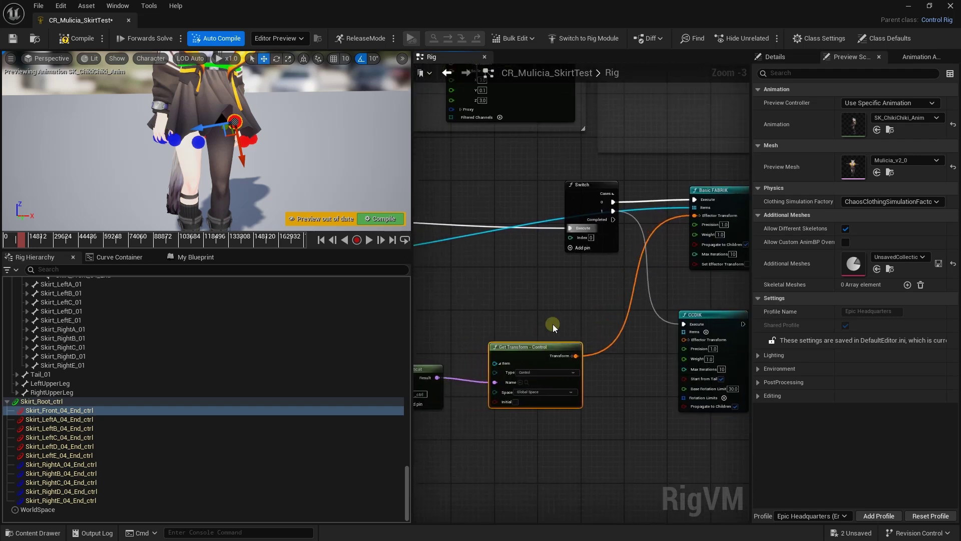
{"action": "right_click_drag", "start_coordinate": [546, 330], "coordinate": [522, 329]}
{"action": "left_click_drag", "start_coordinate": [551, 354], "coordinate": [661, 344]}
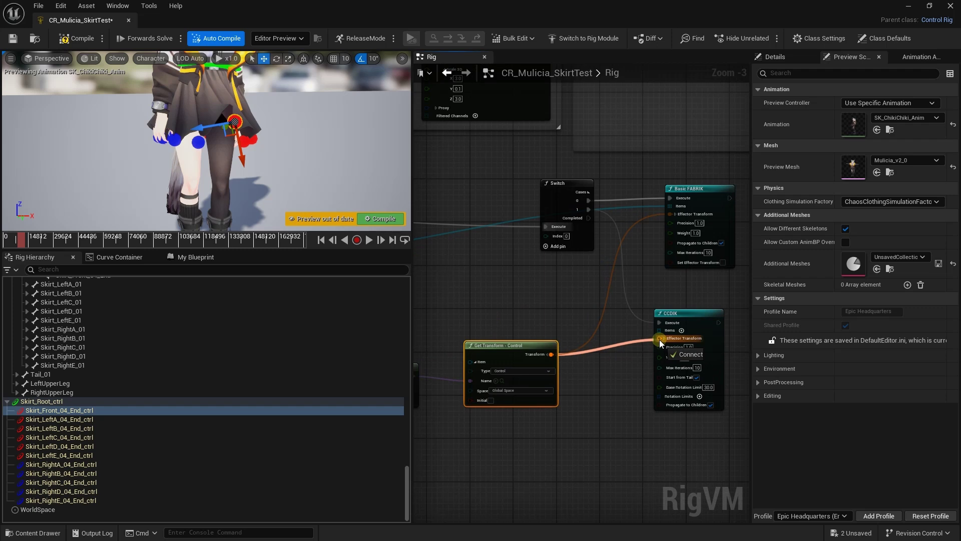
Rearrange the Get Children and Switch nodes around the solvers
{"action": "scroll", "coordinate": [609, 288], "scroll_direction": "down", "scroll_amount": 1}
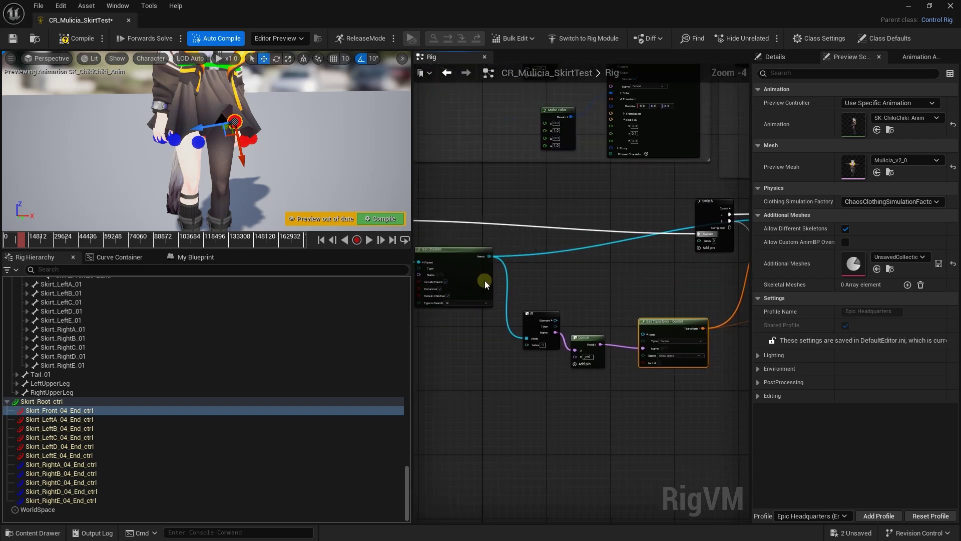
{"action": "mouse_move", "coordinate": [578, 295]}
{"action": "left_mouse_down"}
{"action": "mouse_move", "coordinate": [617, 288]}
{"action": "mouse_move", "coordinate": [602, 290]}
{"action": "left_mouse_up"}
{"action": "left_click", "coordinate": [584, 266]}
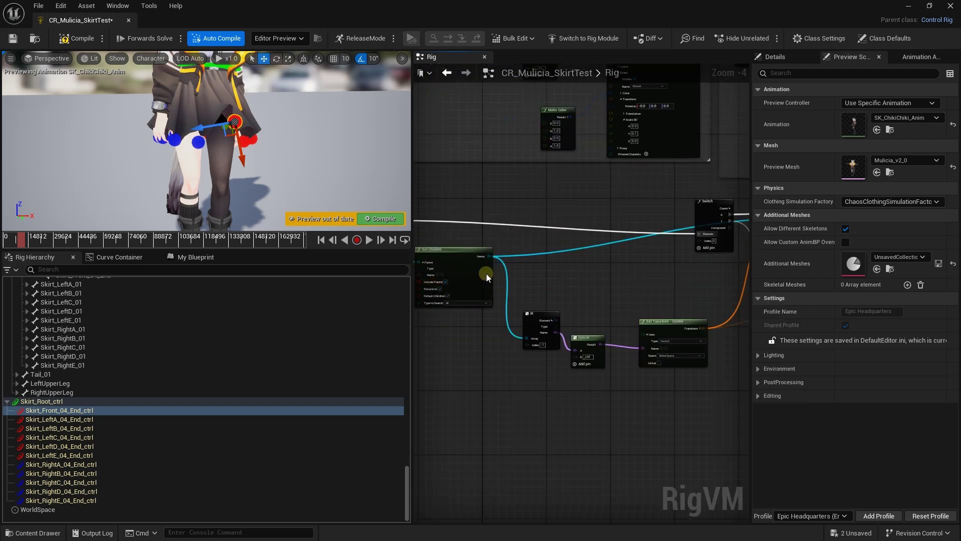
{"action": "mouse_move", "coordinate": [476, 262]}
{"action": "left_mouse_down"}
{"action": "mouse_move", "coordinate": [620, 270]}
{"action": "mouse_move", "coordinate": [703, 314]}
{"action": "left_mouse_up"}
{"action": "scroll", "coordinate": [620, 270], "scroll_direction": "up", "scroll_amount": 3}
{"action": "scroll", "coordinate": [698, 315], "scroll_direction": "down", "scroll_amount": 1}
{"action": "left_click_drag", "start_coordinate": [450, 242], "coordinate": [498, 256]}
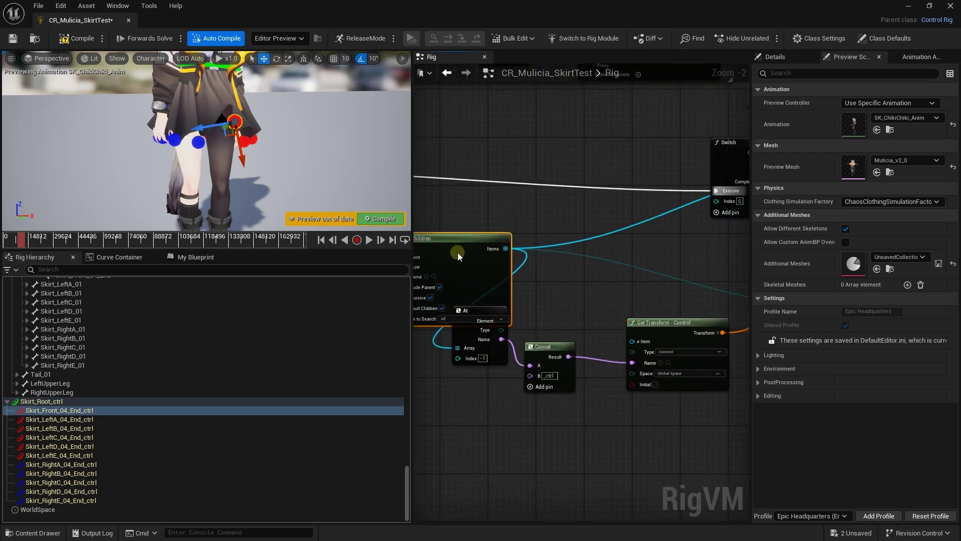
{"action": "right_click_drag", "start_coordinate": [497, 256], "coordinate": [472, 185]}
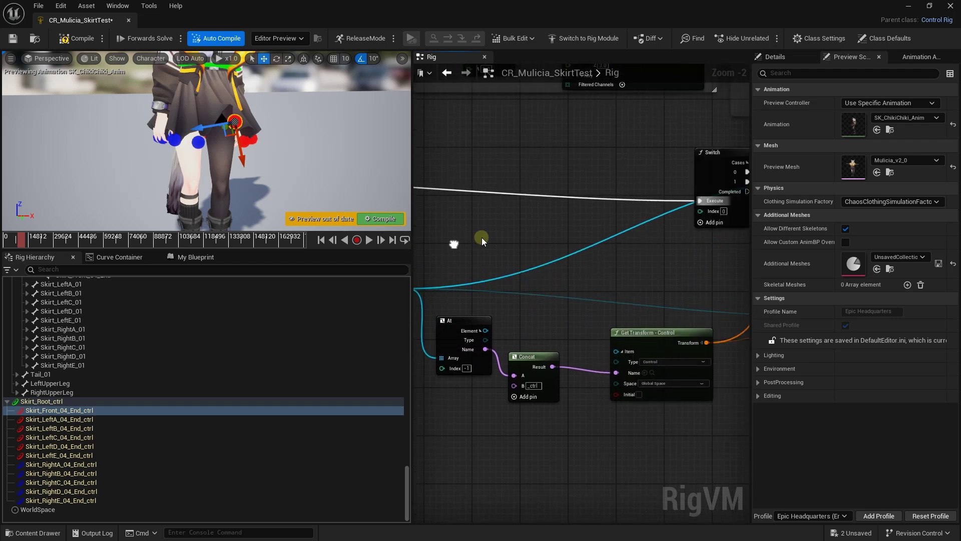
{"action": "left_click_drag", "start_coordinate": [474, 164], "coordinate": [456, 140]}
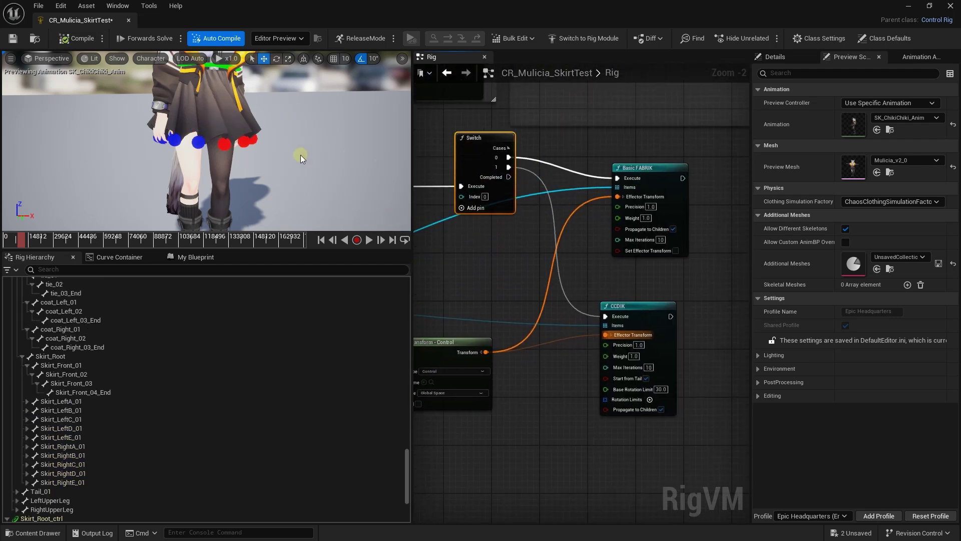
Enable Set Effector Transform on Basic FABRIK, recompile, and pull Skirt_LeftC_04_End_ctrl to test
{"action": "mouse_move", "coordinate": [300, 155]}
{"action": "right_mouse_down"}
{"action": "mouse_move", "coordinate": [310, 135]}
{"action": "mouse_move", "coordinate": [298, 164]}
{"action": "right_mouse_up"}
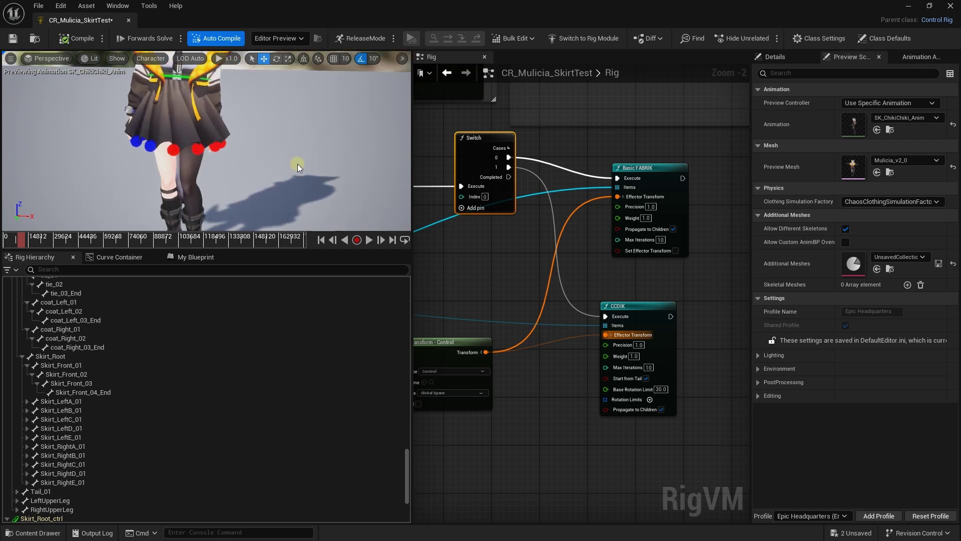
{"action": "right_click", "coordinate": [297, 164]}
{"action": "left_click", "coordinate": [210, 147]}
{"action": "left_click", "coordinate": [217, 145]}
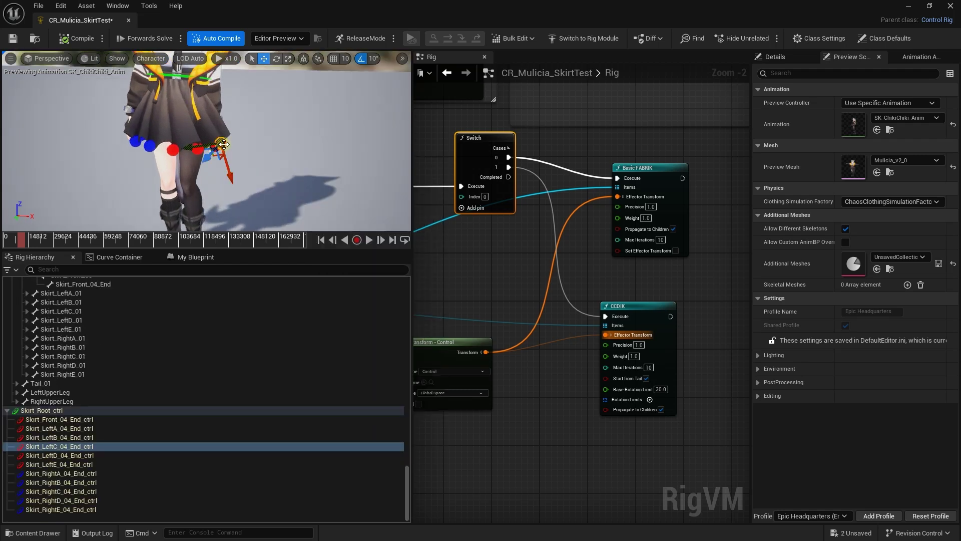
{"action": "left_click", "coordinate": [676, 251]}
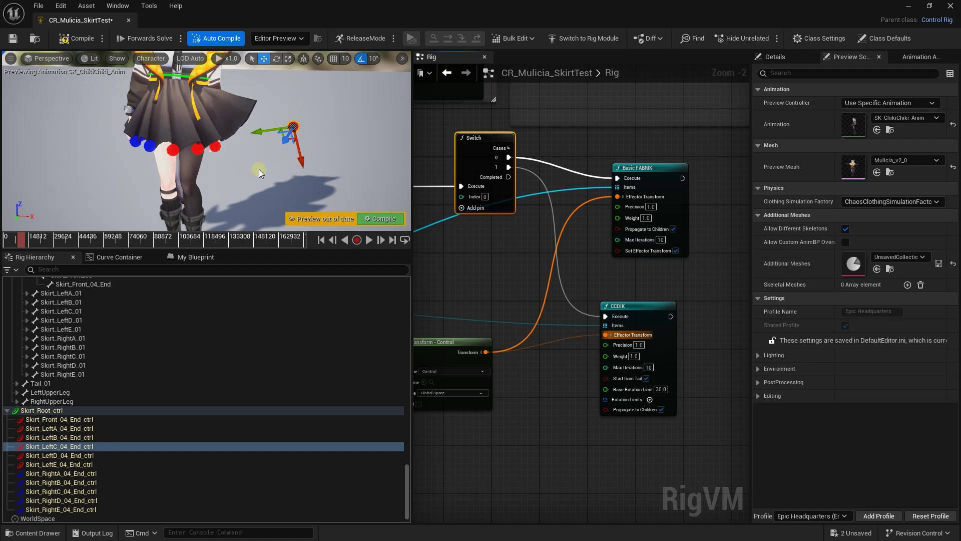
{"action": "left_click", "coordinate": [75, 40]}
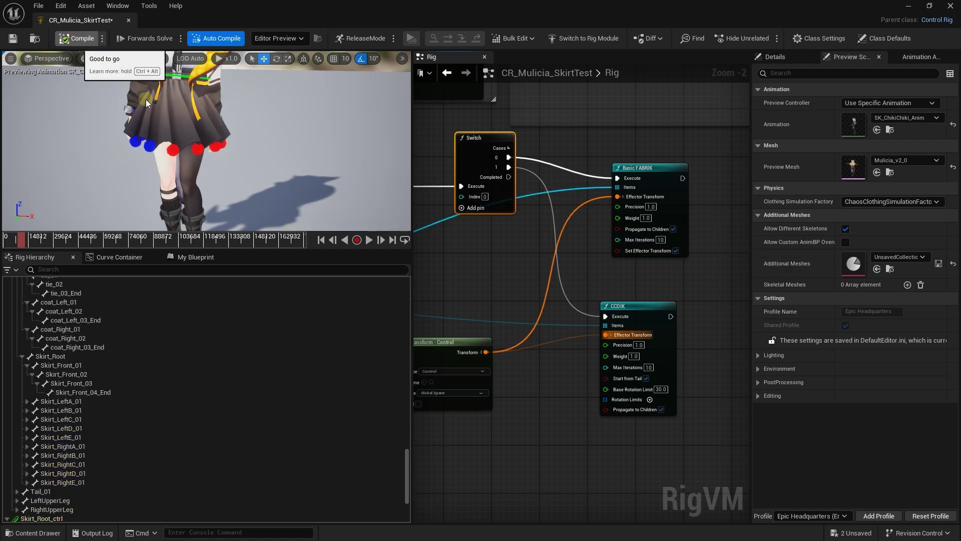
{"action": "left_click", "coordinate": [223, 144]}
{"action": "left_click_drag", "start_coordinate": [224, 144], "coordinate": [281, 134]}
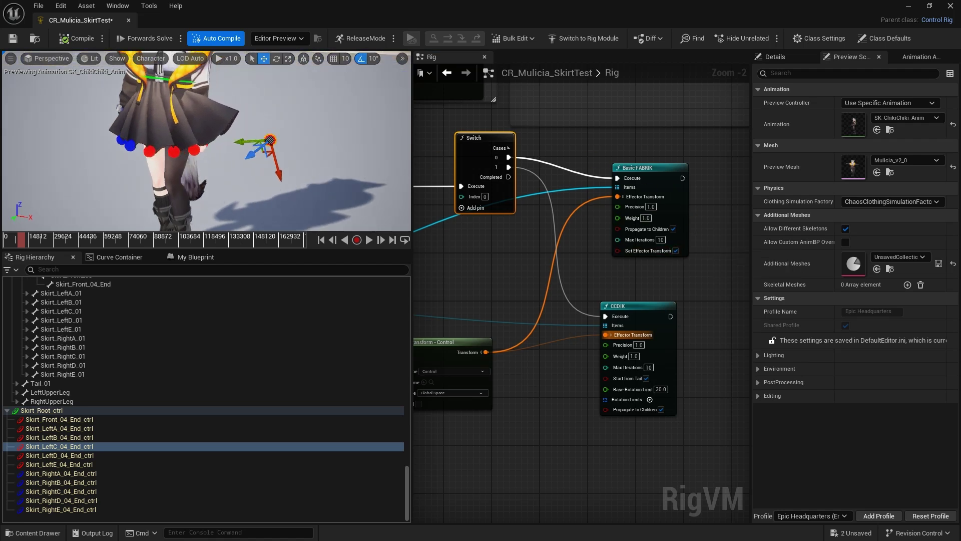
{"action": "left_click", "coordinate": [69, 41]}
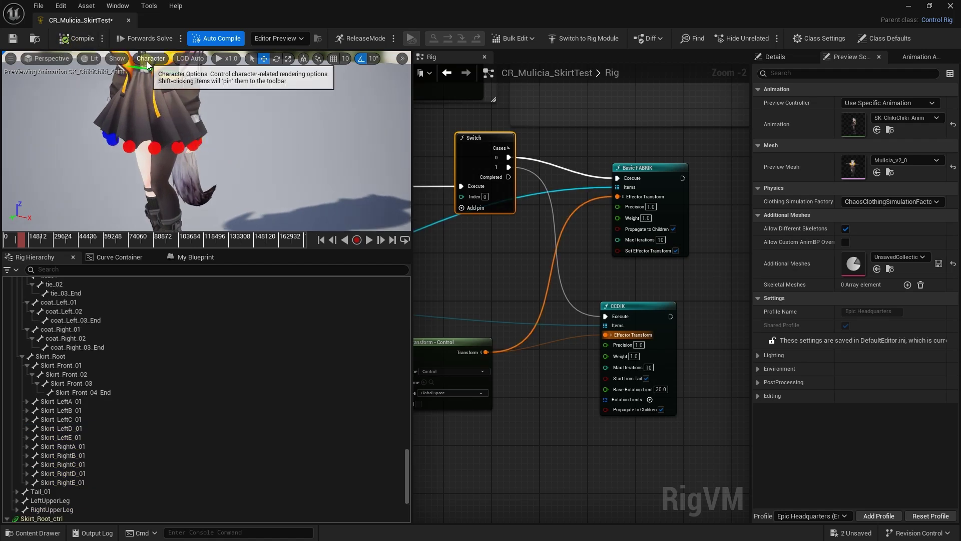
Set bone drawing to All Hierarchy and swing the left skirt end control outward
{"action": "left_click", "coordinate": [146, 60]}
{"action": "mouse_move", "coordinate": [167, 110]}
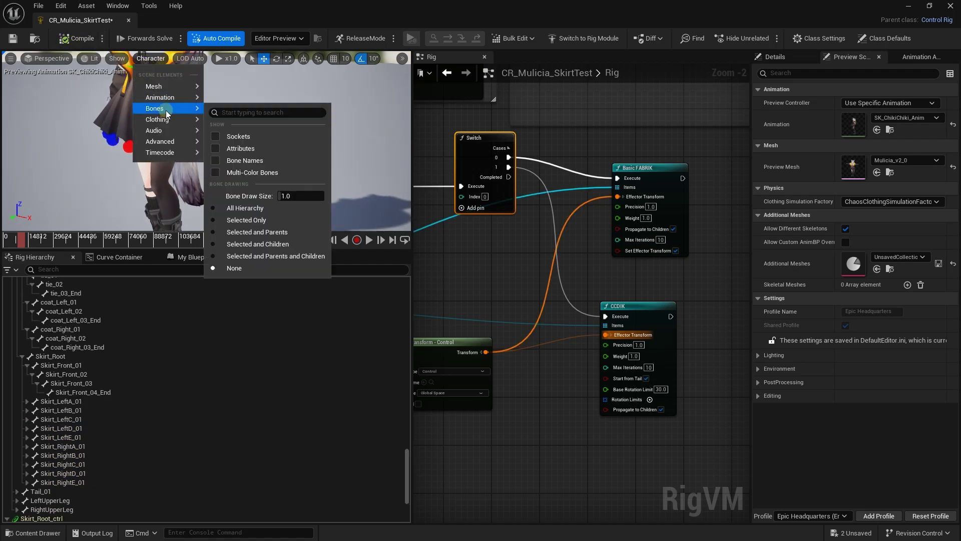
{"action": "left_click", "coordinate": [249, 208]}
{"action": "scroll", "coordinate": [251, 136], "scroll_direction": "up", "scroll_amount": 3}
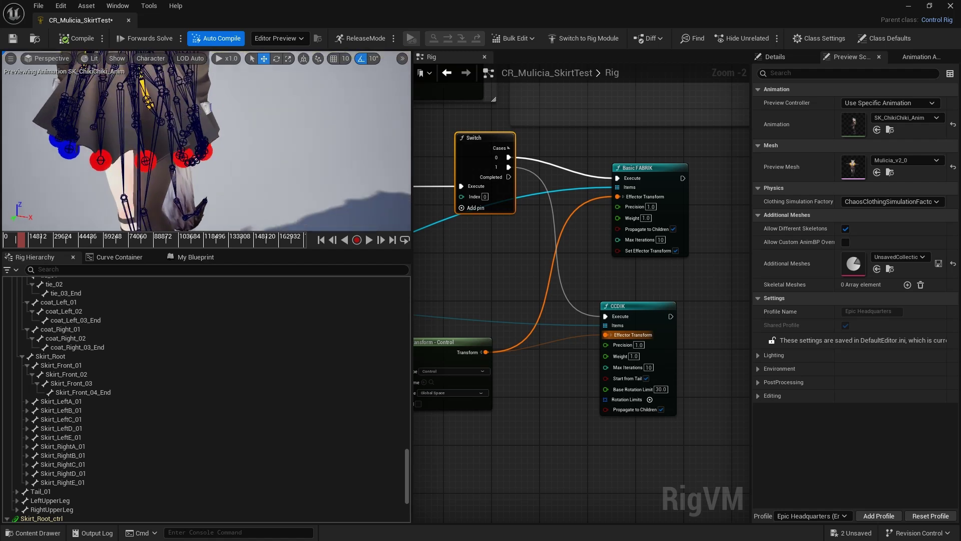
{"action": "left_click", "coordinate": [213, 149]}
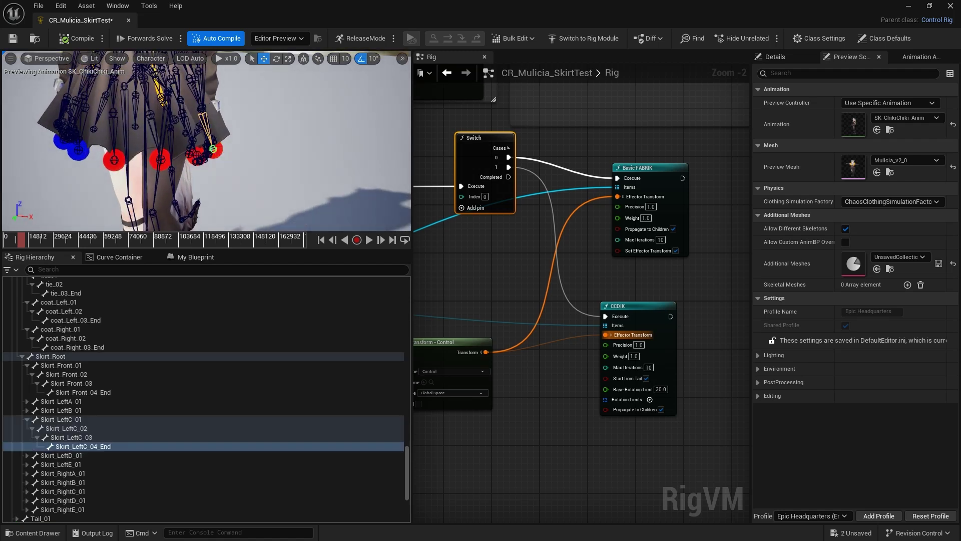
{"action": "left_click_drag", "start_coordinate": [213, 149], "coordinate": [339, 135]}
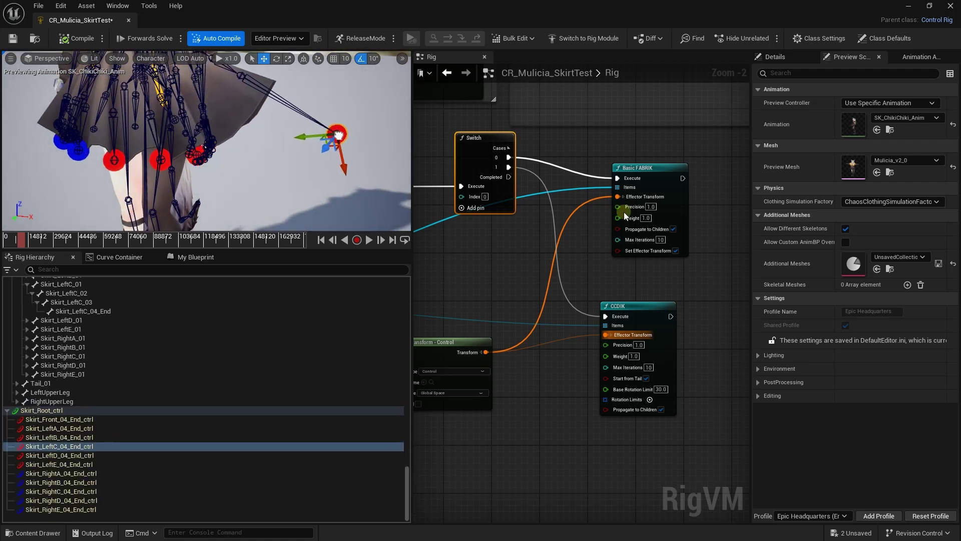
Turn off Set Effector Transform on Basic FABRIK
{"action": "left_click", "coordinate": [676, 250]}
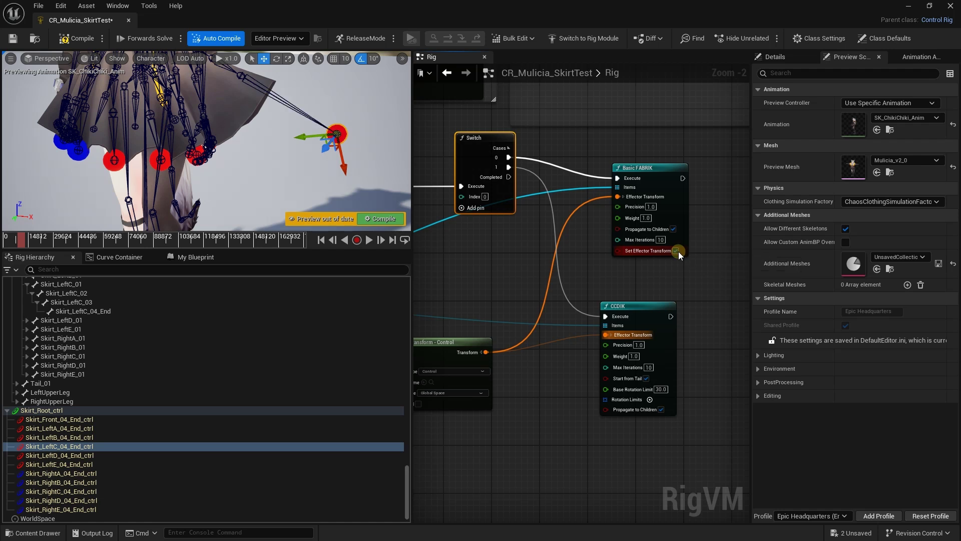
{"action": "left_click", "coordinate": [678, 252]}
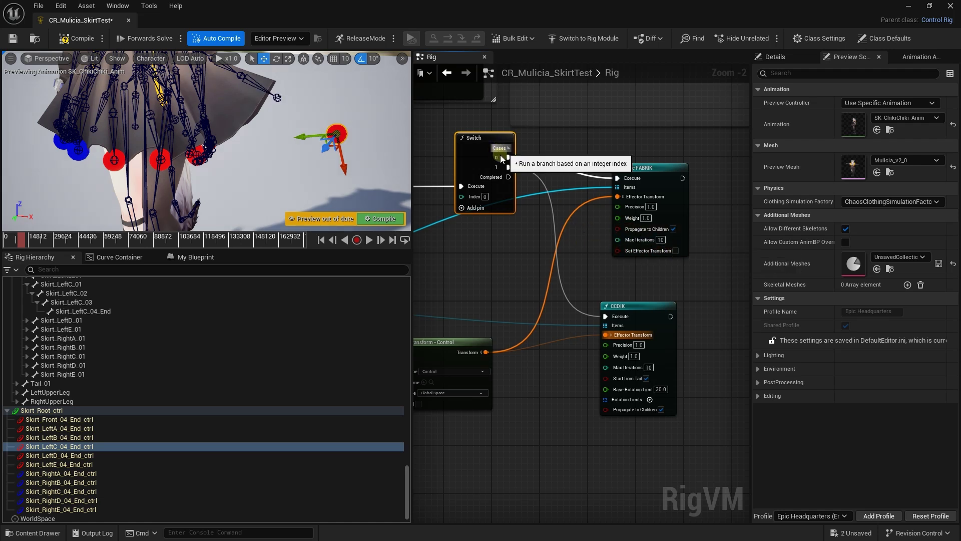
{"action": "scroll", "coordinate": [568, 151], "scroll_direction": "up", "scroll_amount": 2}
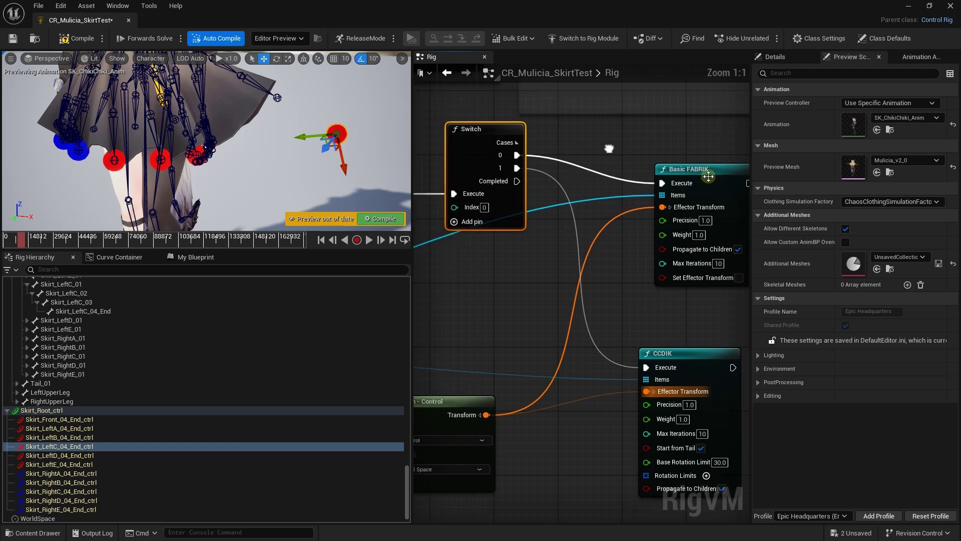
{"action": "left_click_drag", "start_coordinate": [705, 170], "coordinate": [710, 159]}
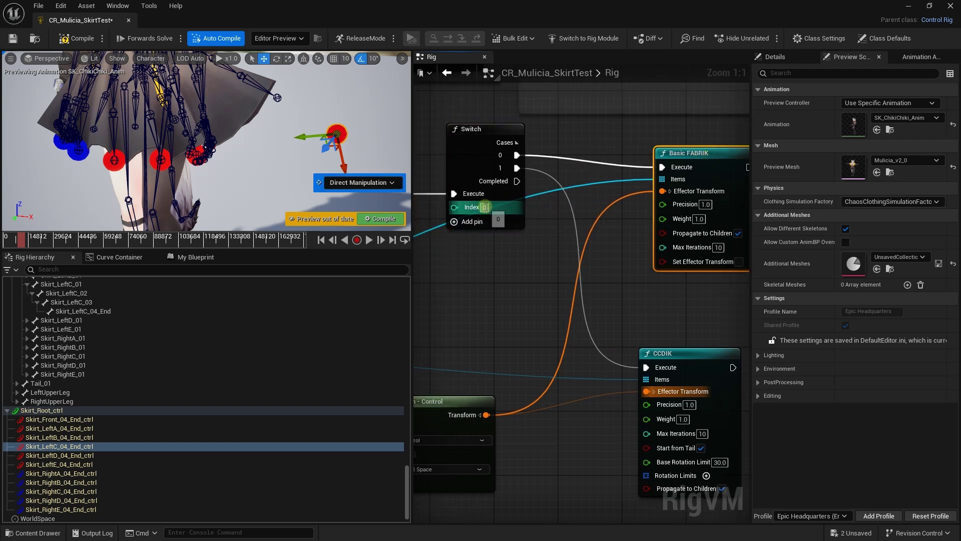
Set the Switch Index to 1, compare with 0, and test the skirt control
{"action": "left_click", "coordinate": [484, 207]}
{"action": "type", "text": "1"}
{"action": "key", "text": "Return"}
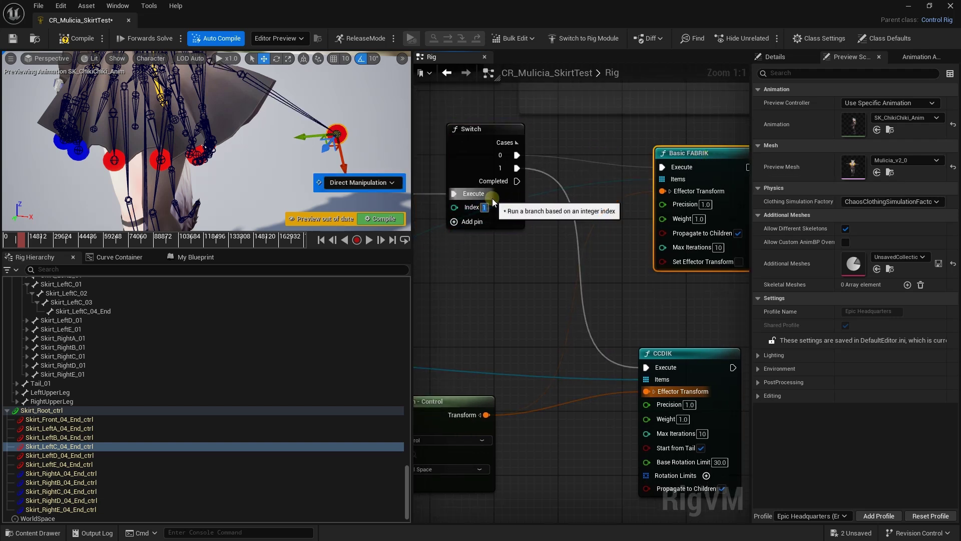
{"action": "right_click_drag", "start_coordinate": [631, 314], "coordinate": [621, 313]}
{"action": "left_click", "coordinate": [535, 253]}
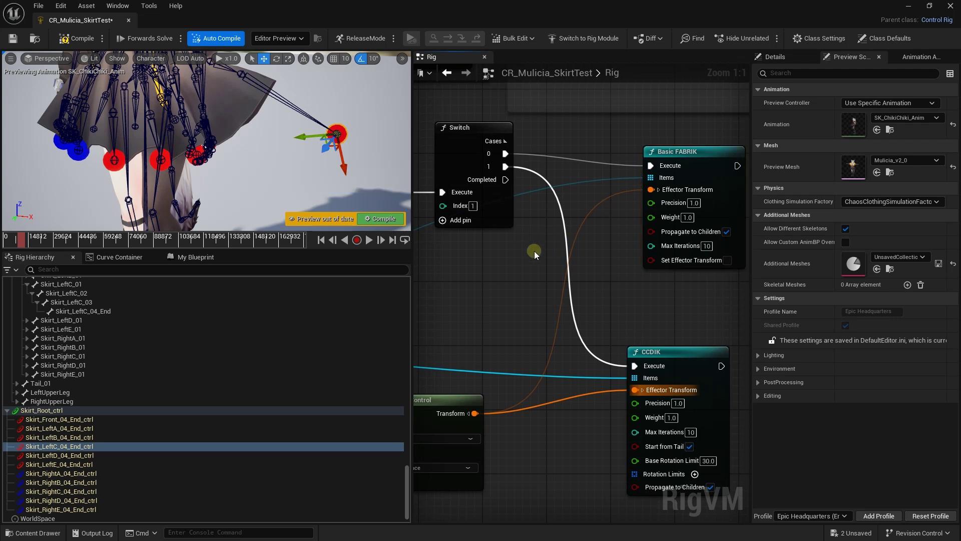
{"action": "left_click_drag", "start_coordinate": [473, 206], "coordinate": [468, 206]}
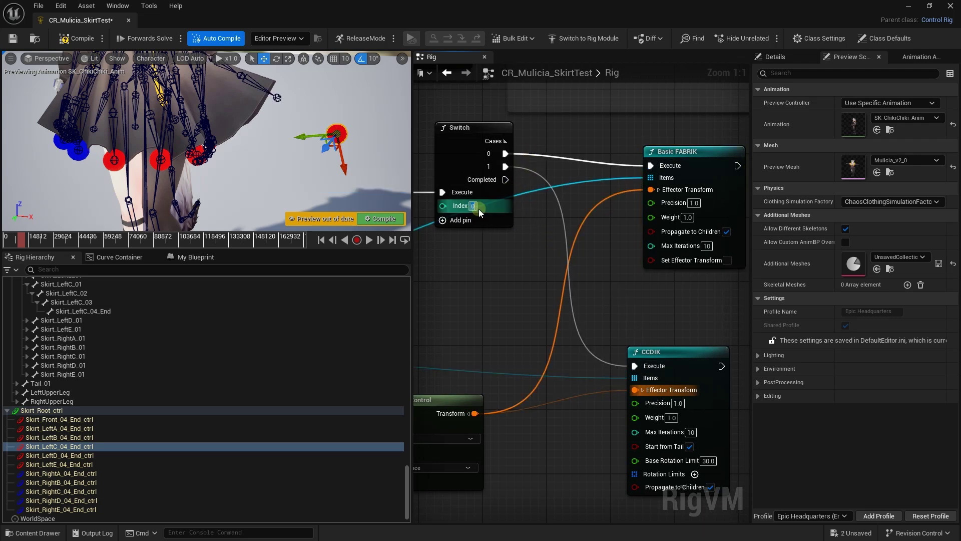
{"action": "left_click_drag", "start_coordinate": [473, 206], "coordinate": [479, 206]}
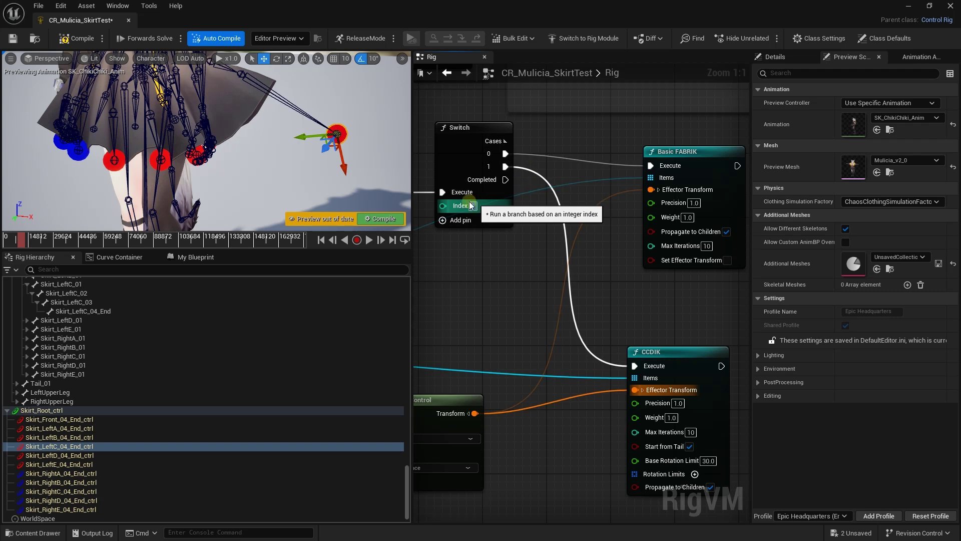
{"action": "left_click_drag", "start_coordinate": [338, 134], "coordinate": [304, 122]}
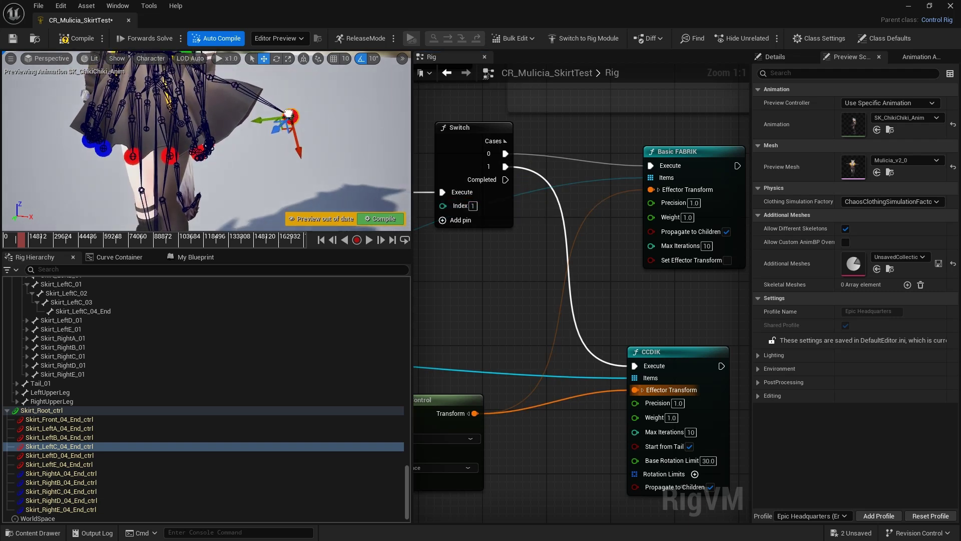
Set Bone Drawing to None and drag the left skirt end control up and left
{"action": "mouse_move", "coordinate": [304, 121]}
{"action": "left_mouse_down"}
{"action": "mouse_move", "coordinate": [323, 147]}
{"action": "mouse_move", "coordinate": [279, 95]}
{"action": "mouse_move", "coordinate": [311, 124]}
{"action": "left_mouse_up"}
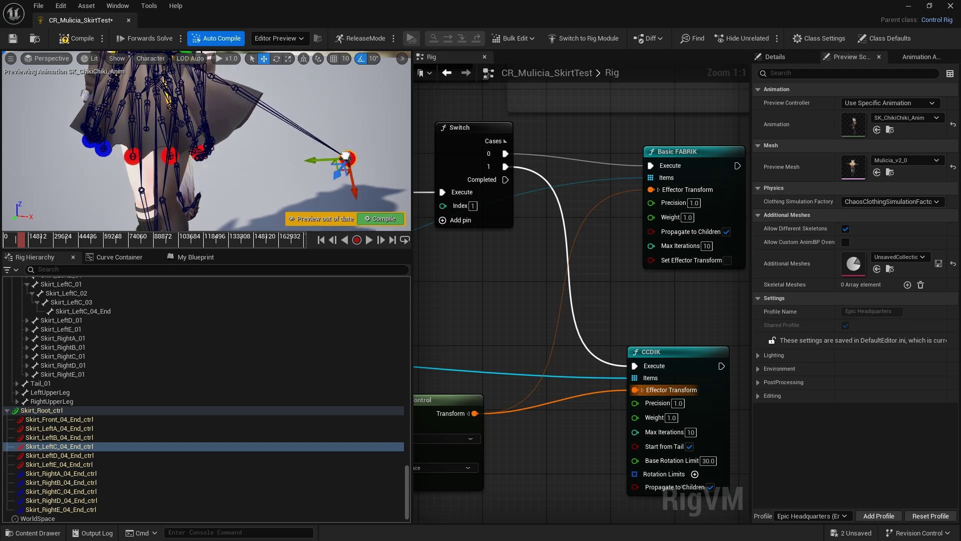
{"action": "left_click", "coordinate": [147, 61]}
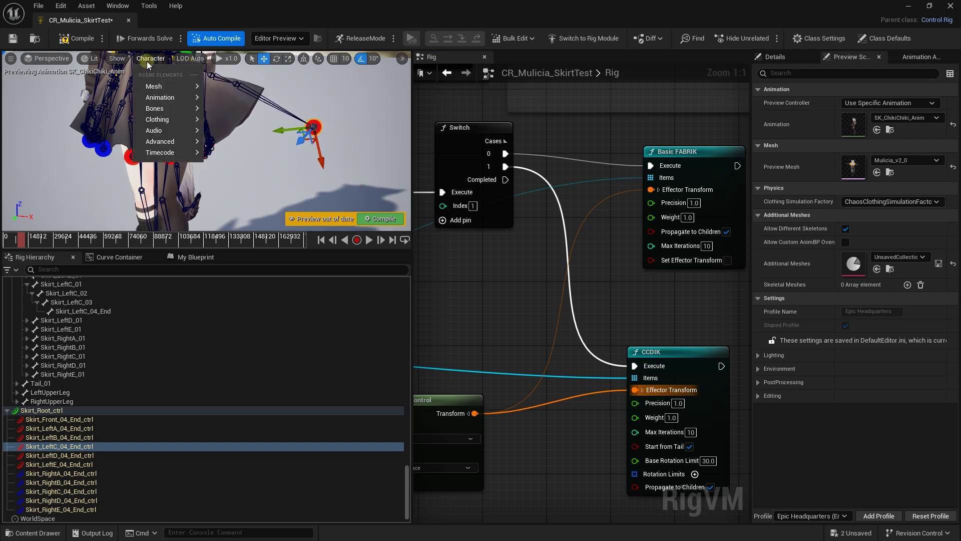
{"action": "mouse_move", "coordinate": [169, 99]}
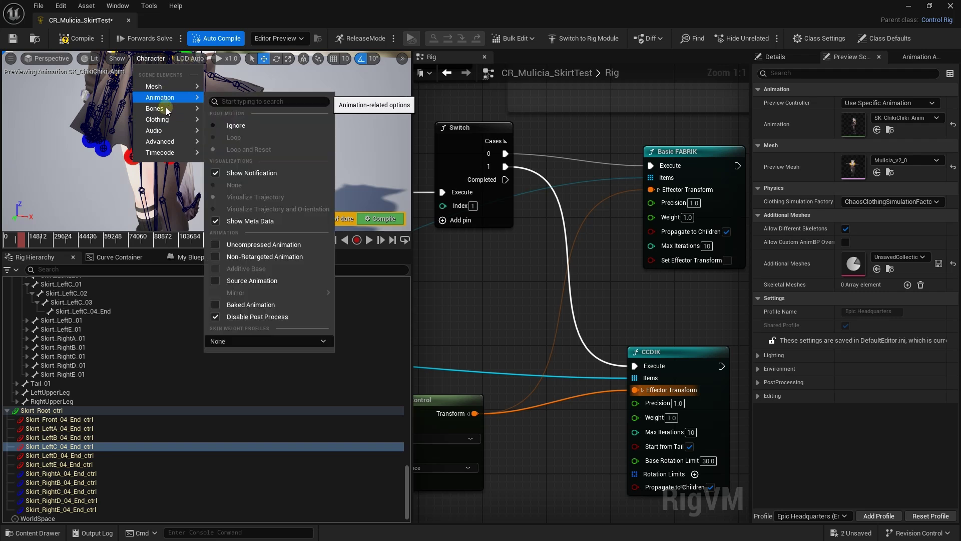
{"action": "left_click", "coordinate": [309, 128]}
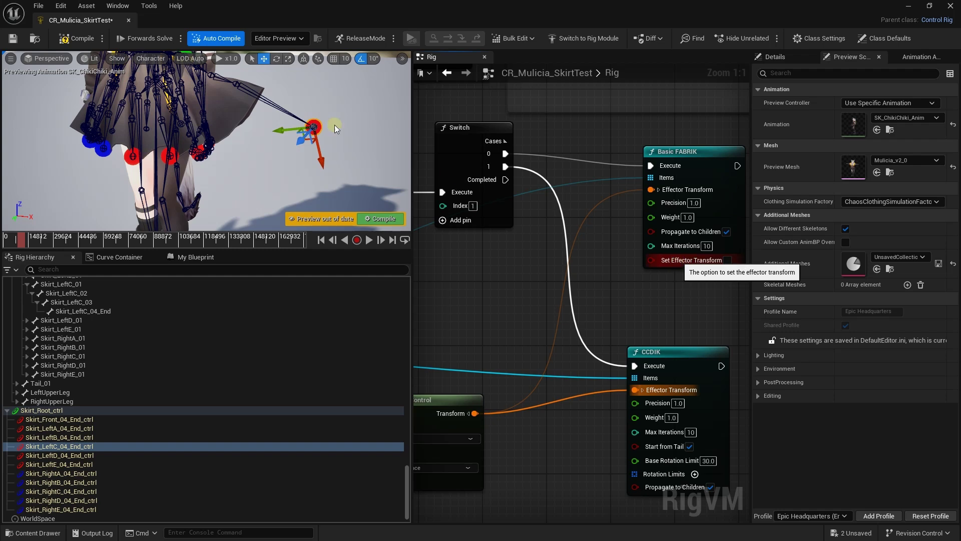
{"action": "left_click", "coordinate": [153, 58]}
{"action": "mouse_move", "coordinate": [160, 108]}
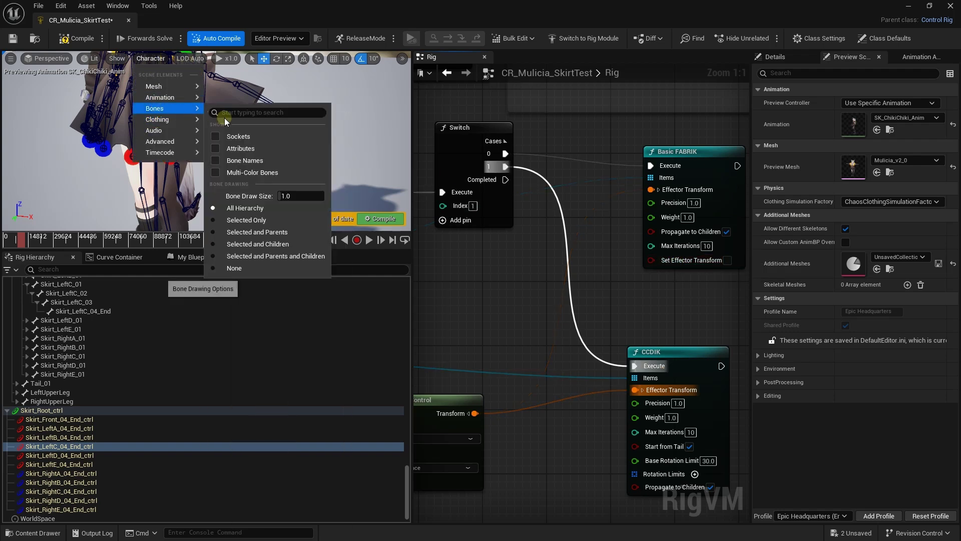
{"action": "left_click", "coordinate": [230, 270]}
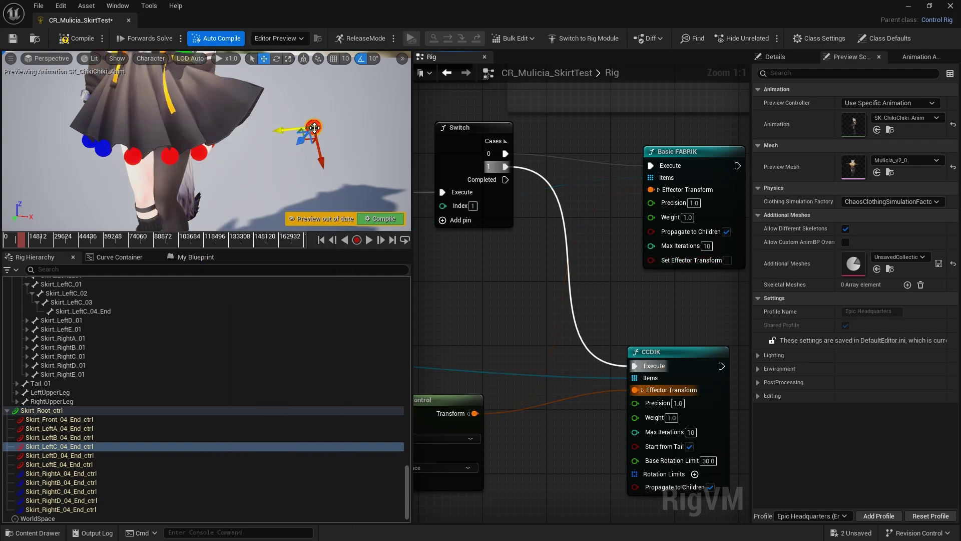
{"action": "mouse_move", "coordinate": [315, 128]}
{"action": "left_mouse_down"}
{"action": "mouse_move", "coordinate": [217, 71]}
{"action": "mouse_move", "coordinate": [278, 74]}
{"action": "left_mouse_up"}
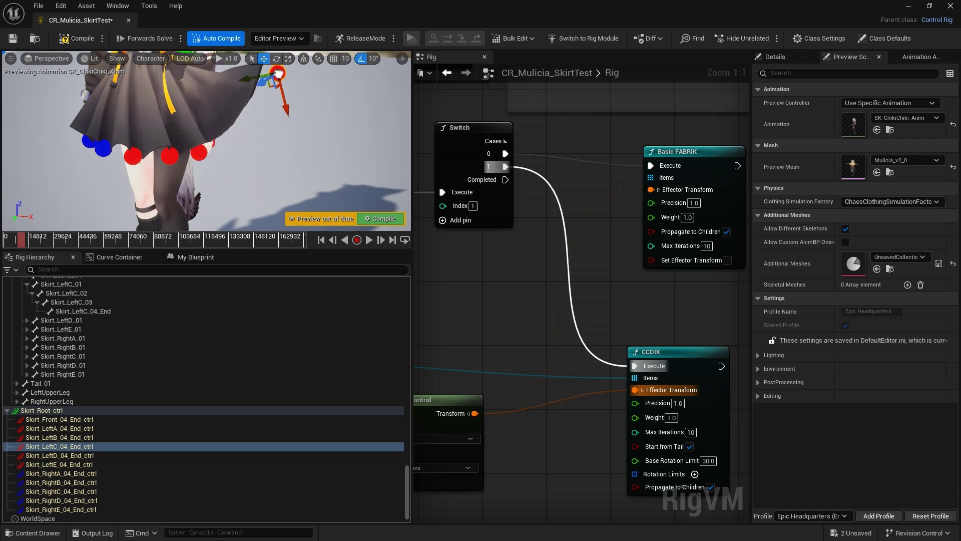
Compare Switch Index 0 and 1 while moving the skirt end control, ending on 1
{"action": "left_click_drag", "start_coordinate": [278, 74], "coordinate": [286, 98]}
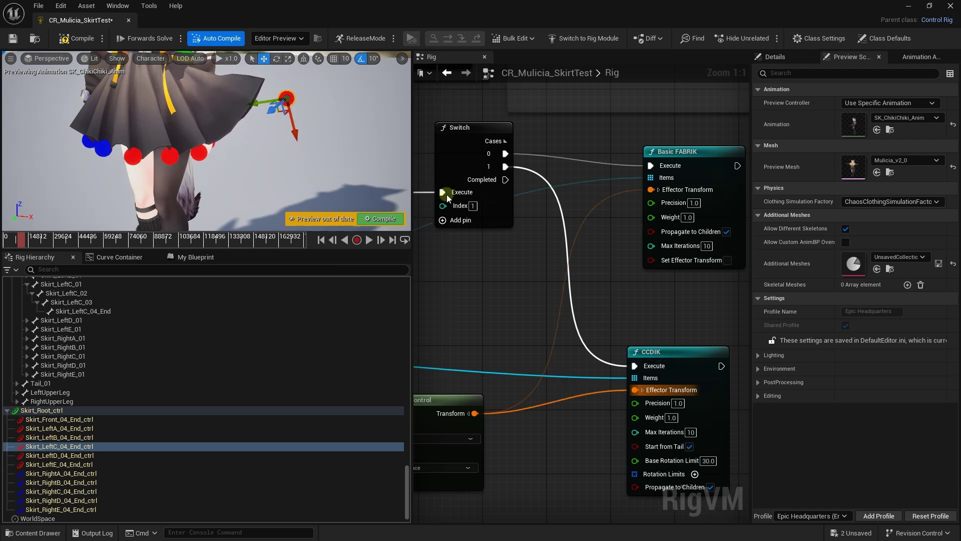
{"action": "type", "text": "0"}
{"action": "key", "text": "Return"}
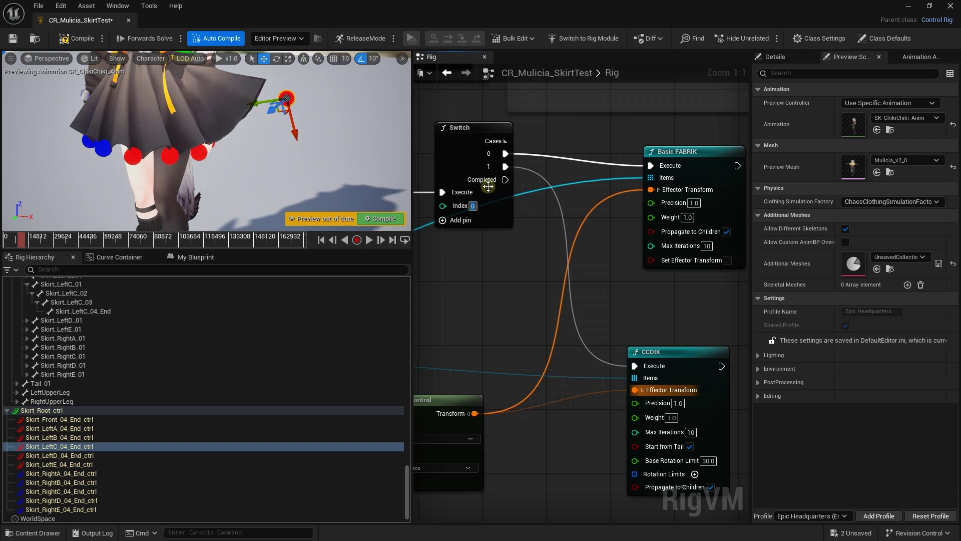
{"action": "mouse_move", "coordinate": [288, 99]}
{"action": "left_mouse_down"}
{"action": "mouse_move", "coordinate": [268, 98]}
{"action": "mouse_move", "coordinate": [302, 103]}
{"action": "left_mouse_up"}
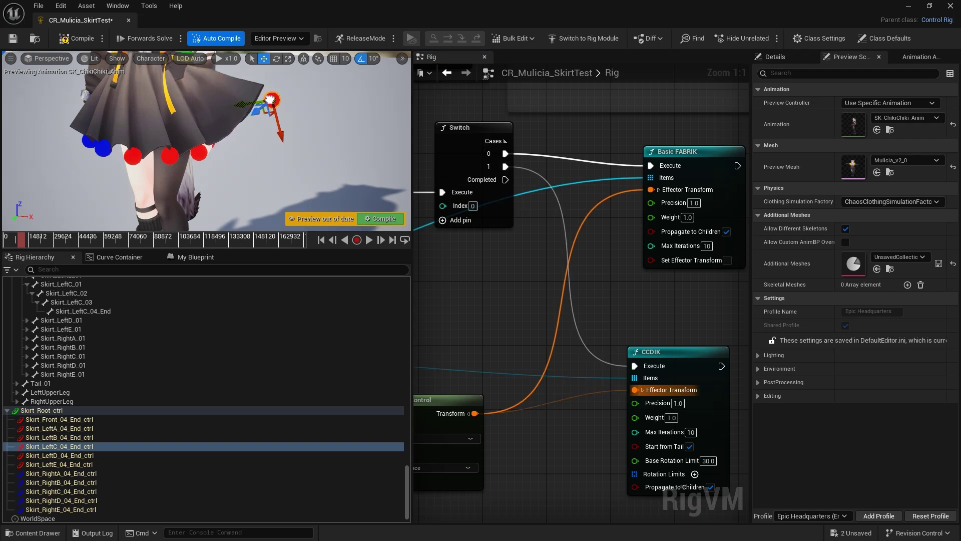
{"action": "left_click", "coordinate": [473, 206]}
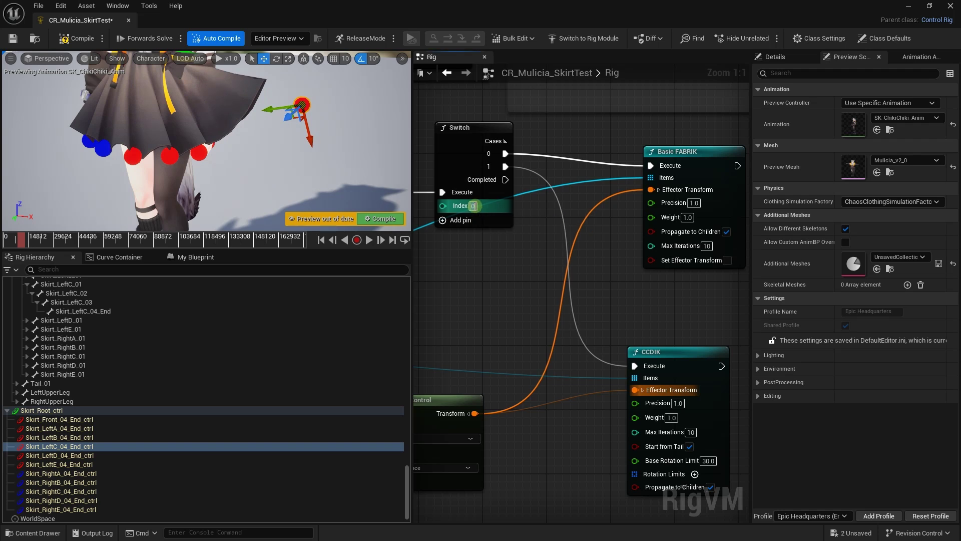
{"action": "type", "text": "1"}
{"action": "key", "text": "Return"}
{"action": "left_click", "coordinate": [293, 98]}
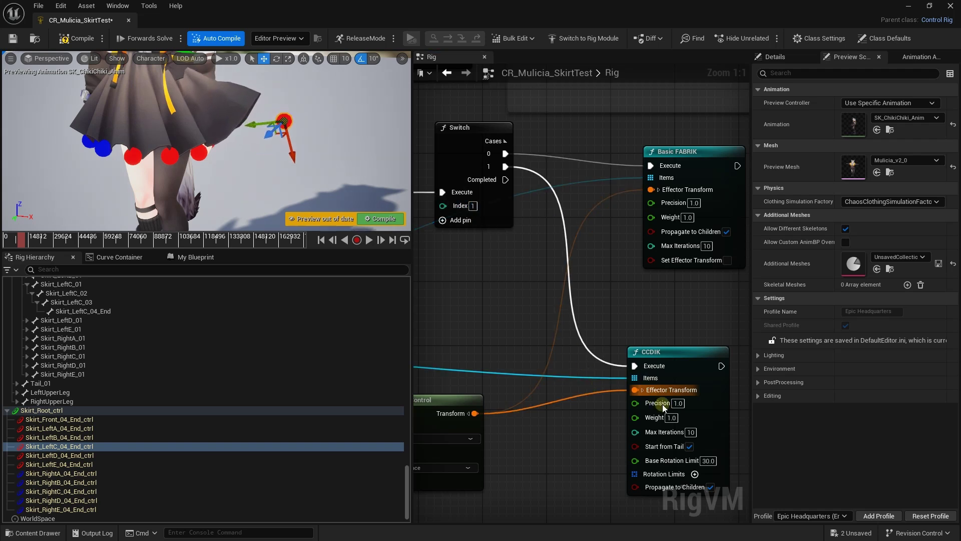
Toggle Start from Tail on CCDIK, leaving it enabled, and test the skirt control
{"action": "left_click", "coordinate": [690, 446]}
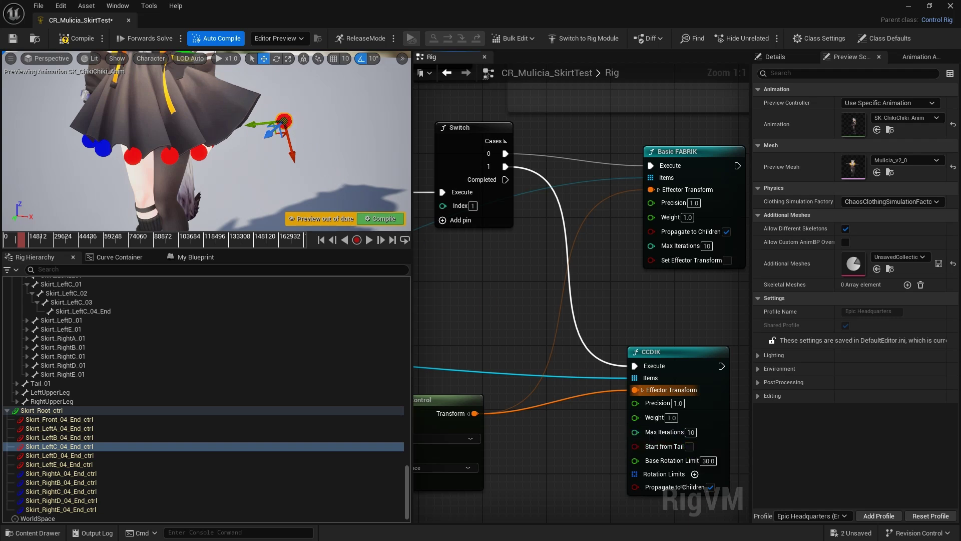
{"action": "mouse_move", "coordinate": [293, 122]}
{"action": "left_mouse_down"}
{"action": "mouse_move", "coordinate": [223, 135]}
{"action": "mouse_move", "coordinate": [259, 133]}
{"action": "left_mouse_up"}
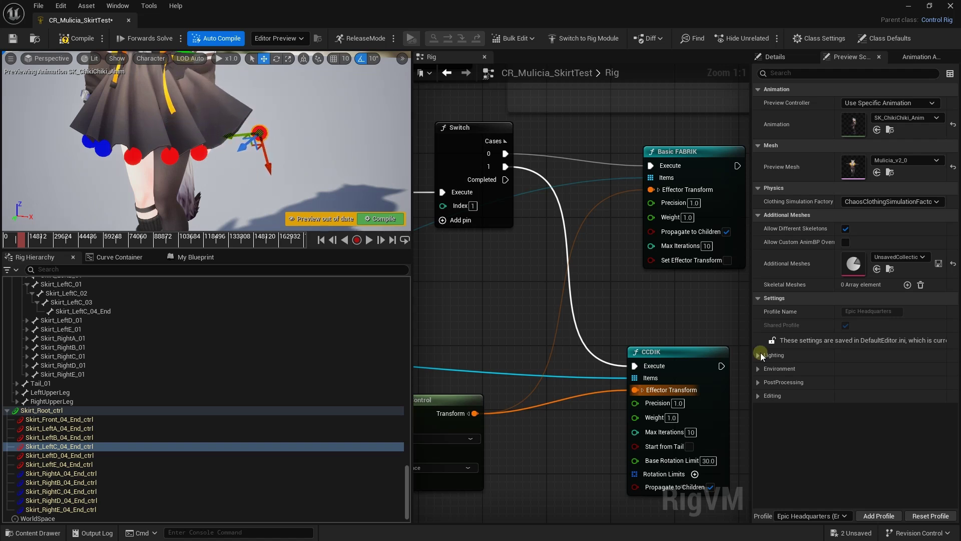
{"action": "left_click", "coordinate": [690, 447]}
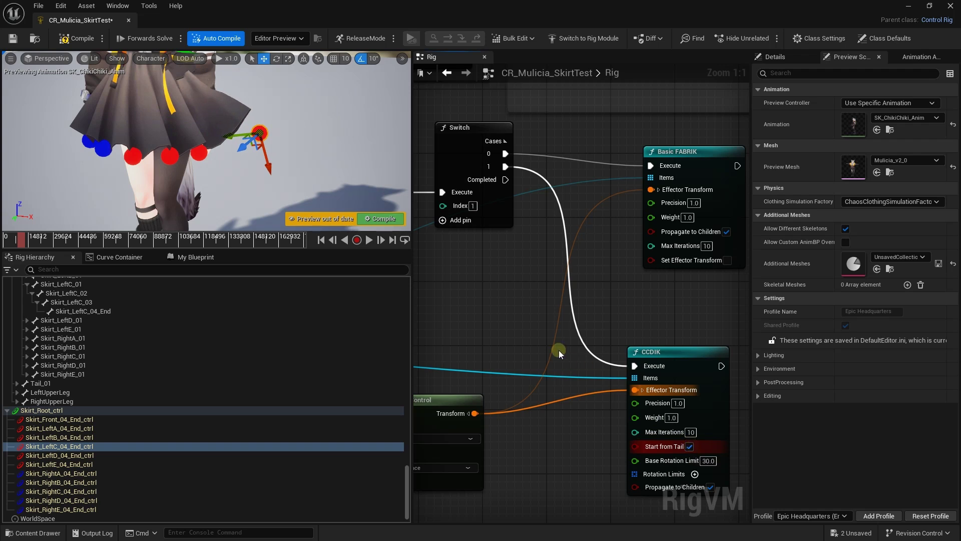
{"action": "mouse_move", "coordinate": [236, 114]}
{"action": "left_mouse_down"}
{"action": "mouse_move", "coordinate": [247, 106]}
{"action": "mouse_move", "coordinate": [224, 109]}
{"action": "mouse_move", "coordinate": [367, 139]}
{"action": "mouse_move", "coordinate": [225, 96]}
{"action": "mouse_move", "coordinate": [273, 120]}
{"action": "left_mouse_up"}
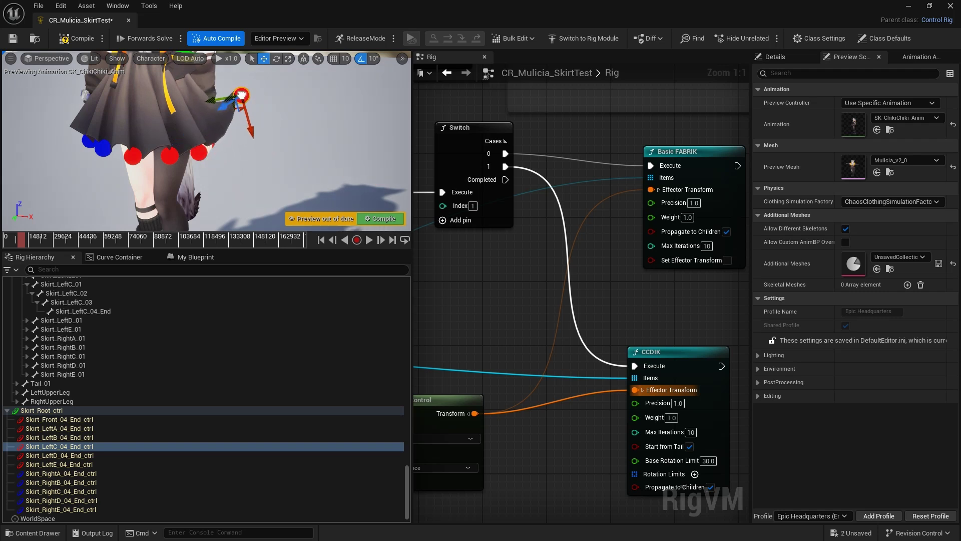
Clear space beside Basic FABRIK and add a Multi Effector FABRIK node via 'fabr' search
{"action": "right_click_drag", "start_coordinate": [674, 326], "coordinate": [641, 325]}
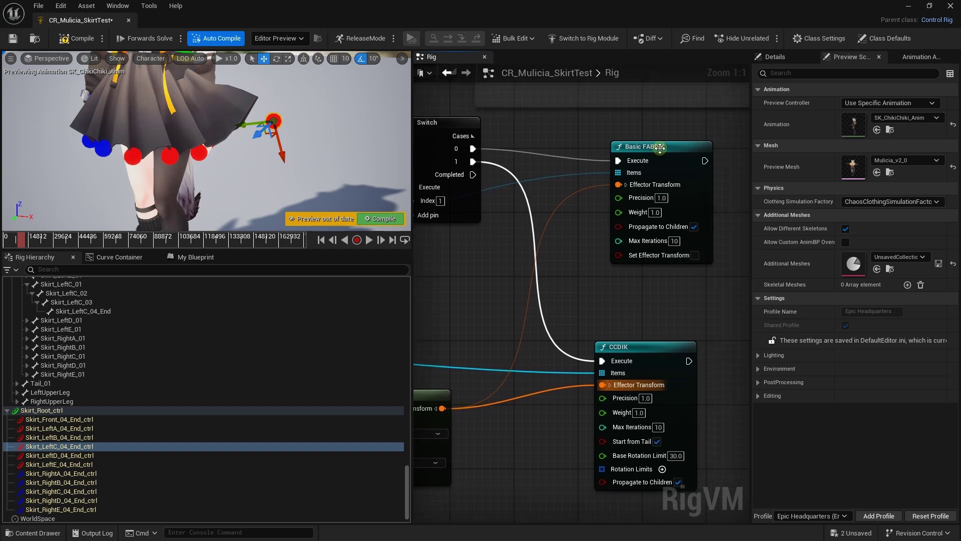
{"action": "left_click_drag", "start_coordinate": [659, 149], "coordinate": [627, 133]}
{"action": "right_click_drag", "start_coordinate": [627, 133], "coordinate": [616, 132]}
{"action": "right_click_drag", "start_coordinate": [680, 275], "coordinate": [586, 296]}
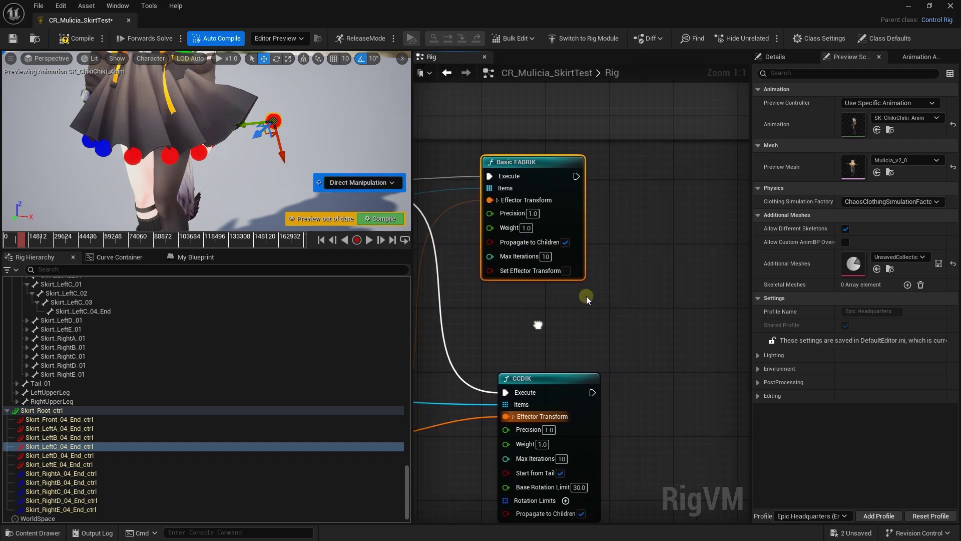
{"action": "right_click", "coordinate": [632, 261]}
{"action": "type", "text": "f"}
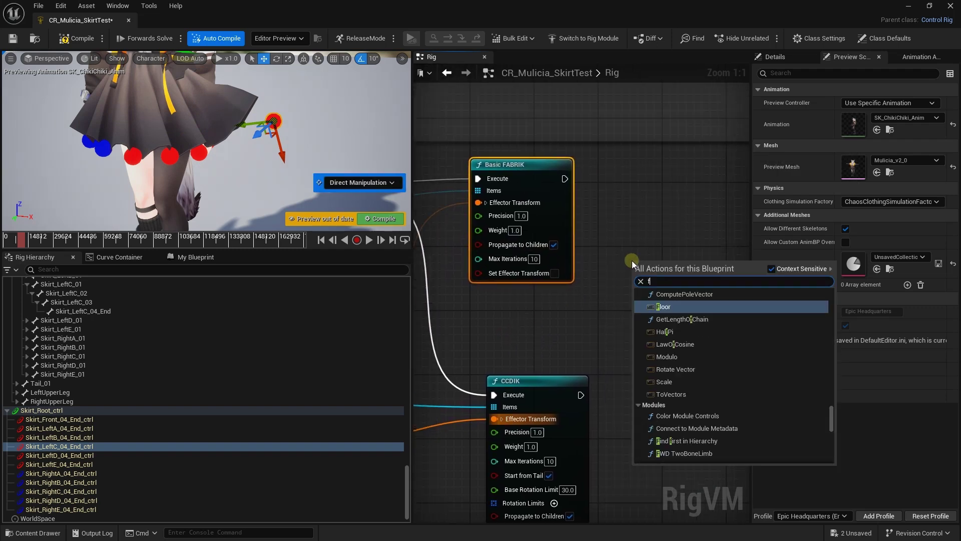
{"action": "type", "text": "a"}
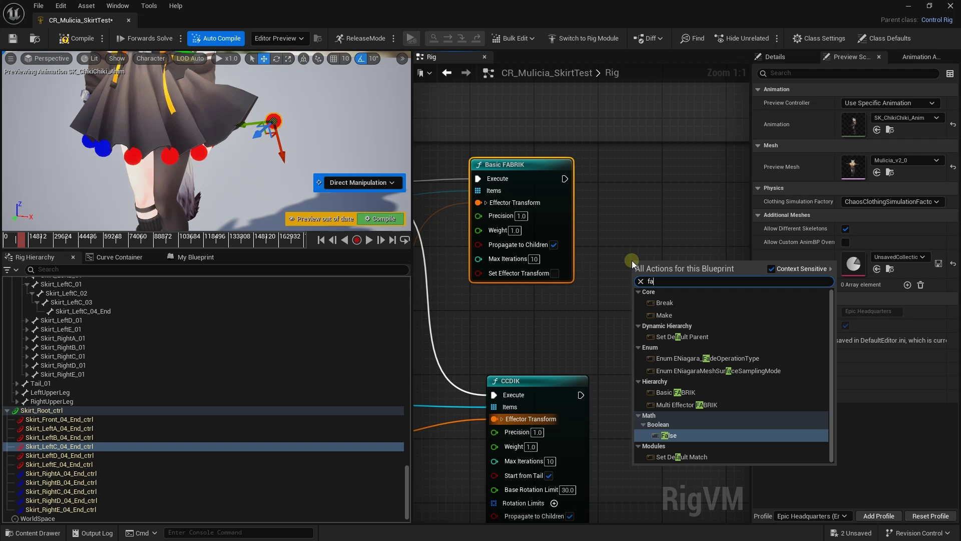
{"action": "type", "text": "bri"}
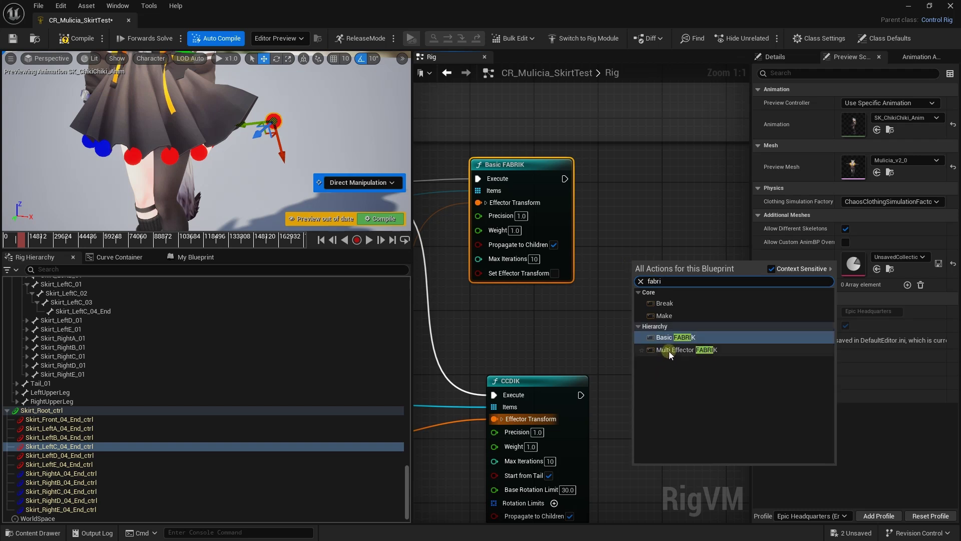
{"action": "left_click", "coordinate": [669, 349]}
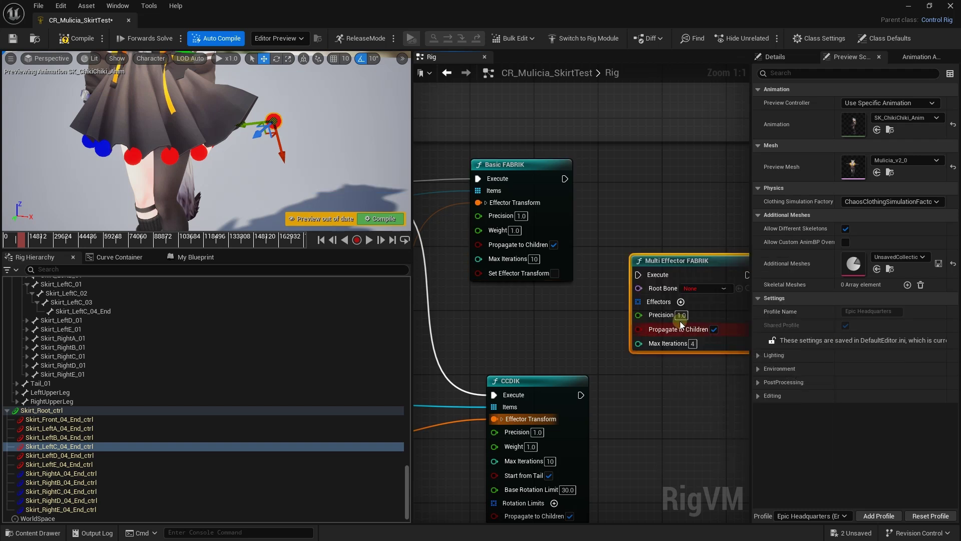
{"action": "left_click_drag", "start_coordinate": [685, 259], "coordinate": [645, 258]}
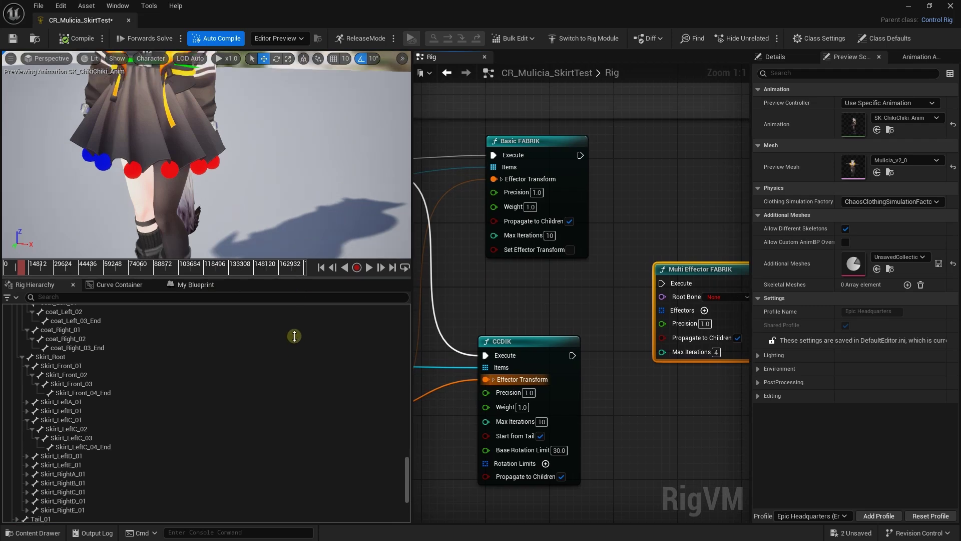
Enlarge and zoom the preview, scrub forward, and pull Skirt_LeftB_04_End_ctrl right and up
{"action": "left_click_drag", "start_coordinate": [302, 251], "coordinate": [302, 376]}
{"action": "scroll", "coordinate": [286, 263], "scroll_direction": "down", "scroll_amount": 3}
{"action": "scroll", "coordinate": [285, 263], "scroll_direction": "up", "scroll_amount": 1}
{"action": "scroll", "coordinate": [286, 263], "scroll_direction": "up", "scroll_amount": 1}
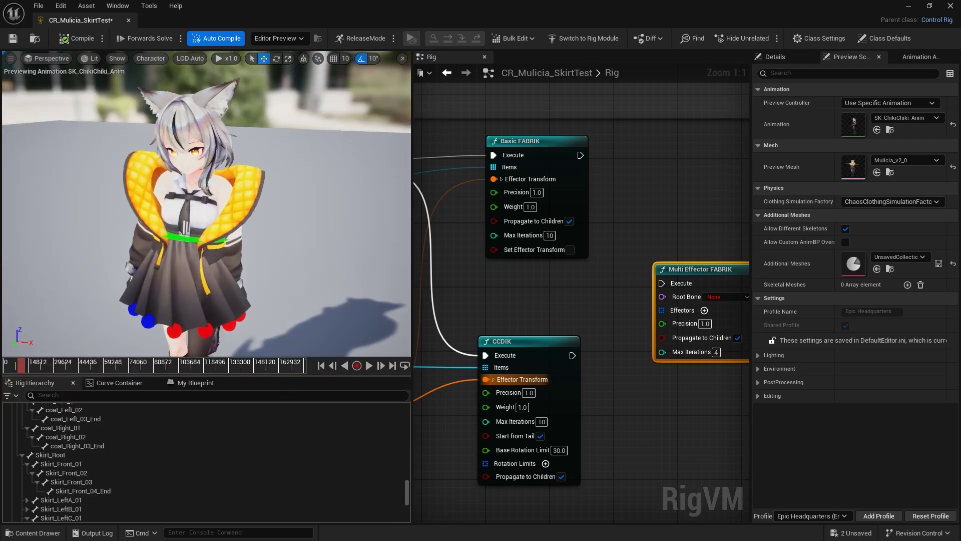
{"action": "scroll", "coordinate": [287, 265], "scroll_direction": "up", "scroll_amount": 1}
{"action": "scroll", "coordinate": [288, 266], "scroll_direction": "up", "scroll_amount": 1}
{"action": "left_click_drag", "start_coordinate": [20, 365], "coordinate": [47, 368]}
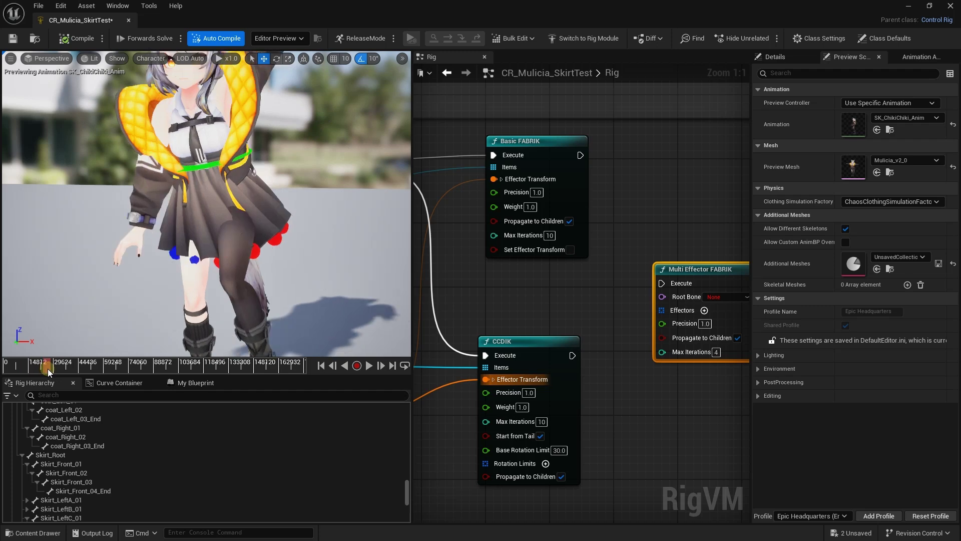
{"action": "left_click", "coordinate": [273, 243]}
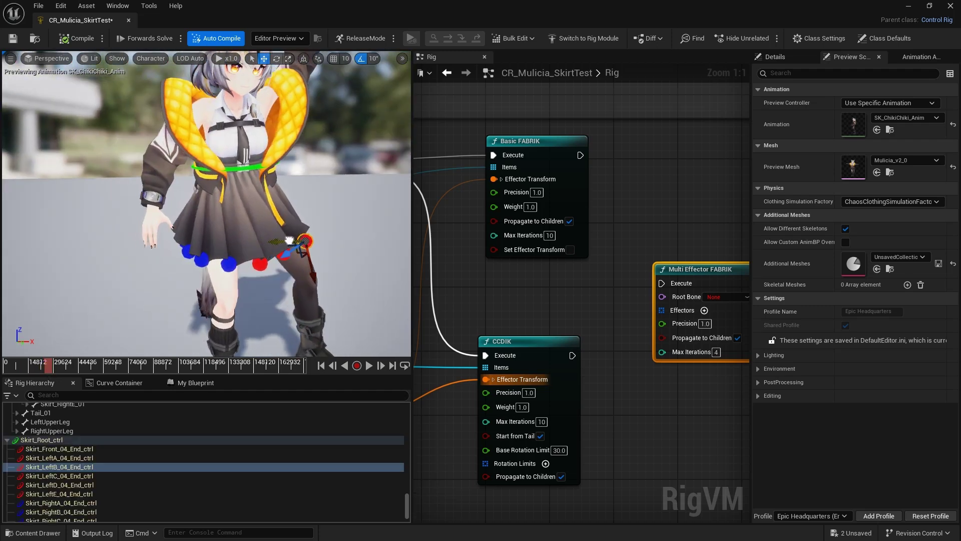
{"action": "mouse_move", "coordinate": [290, 244]}
{"action": "left_mouse_down"}
{"action": "mouse_move", "coordinate": [310, 237]}
{"action": "mouse_move", "coordinate": [297, 240]}
{"action": "left_mouse_up"}
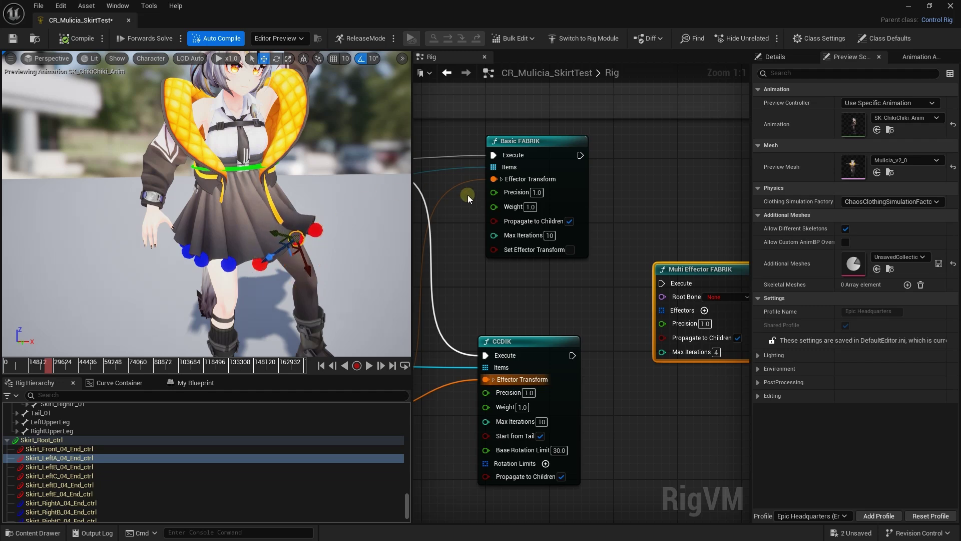
{"action": "scroll", "coordinate": [608, 308], "scroll_direction": "down", "scroll_amount": 4}
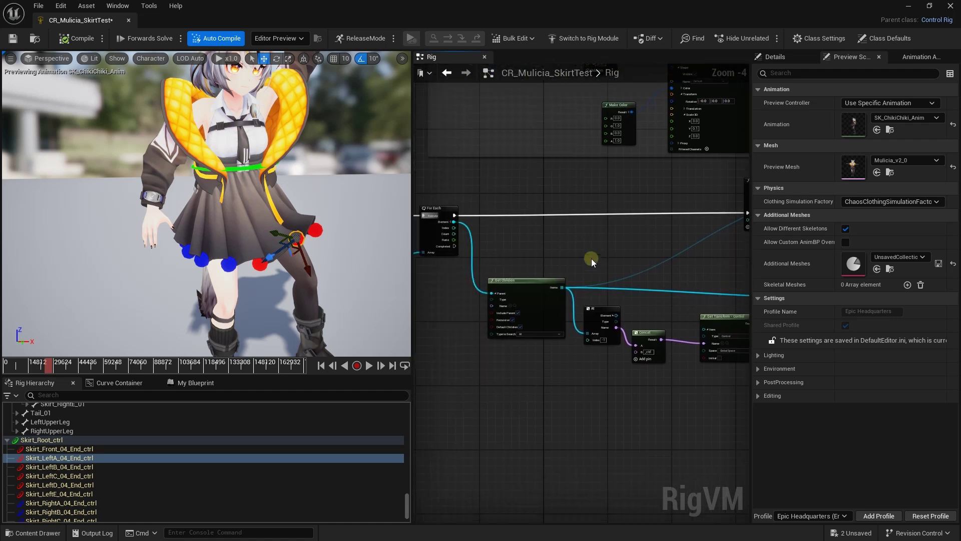
Survey the For Each, Get Children and Get Transform - Bone nodes in the graph
{"action": "mouse_move", "coordinate": [564, 294]}
{"action": "right_mouse_down"}
{"action": "mouse_move", "coordinate": [649, 236]}
{"action": "mouse_move", "coordinate": [746, 206]}
{"action": "mouse_move", "coordinate": [810, 210]}
{"action": "right_mouse_up"}
{"action": "scroll", "coordinate": [649, 236], "scroll_direction": "up", "scroll_amount": 3}
{"action": "left_click", "coordinate": [614, 149]}
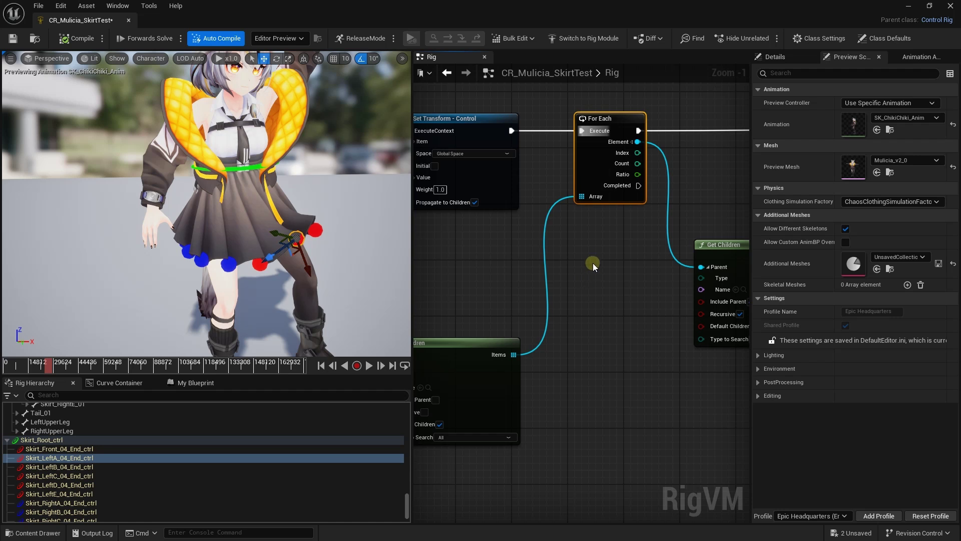
{"action": "scroll", "coordinate": [526, 227], "scroll_direction": "down", "scroll_amount": 1}
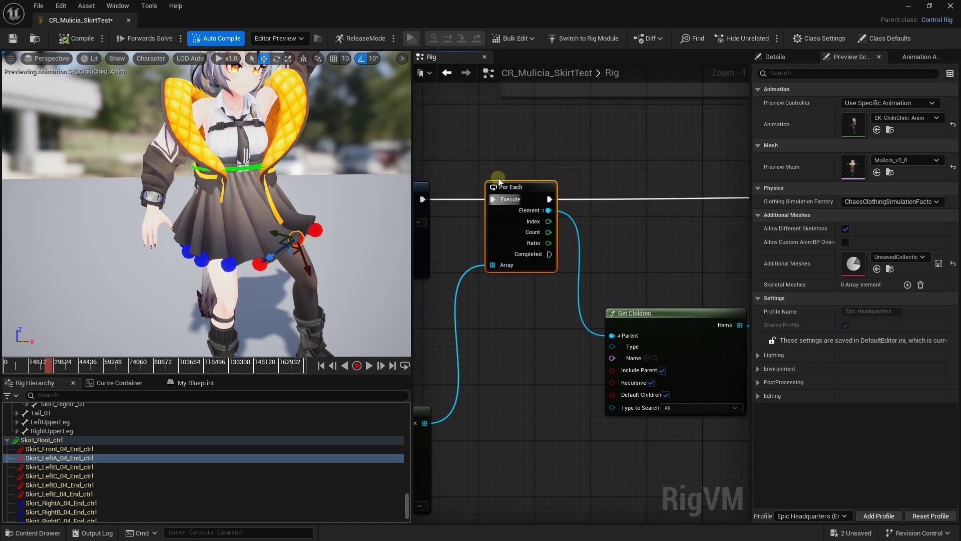
{"action": "mouse_move", "coordinate": [498, 179]}
{"action": "right_mouse_down"}
{"action": "mouse_move", "coordinate": [494, 152]}
{"action": "mouse_move", "coordinate": [607, 175]}
{"action": "right_mouse_up"}
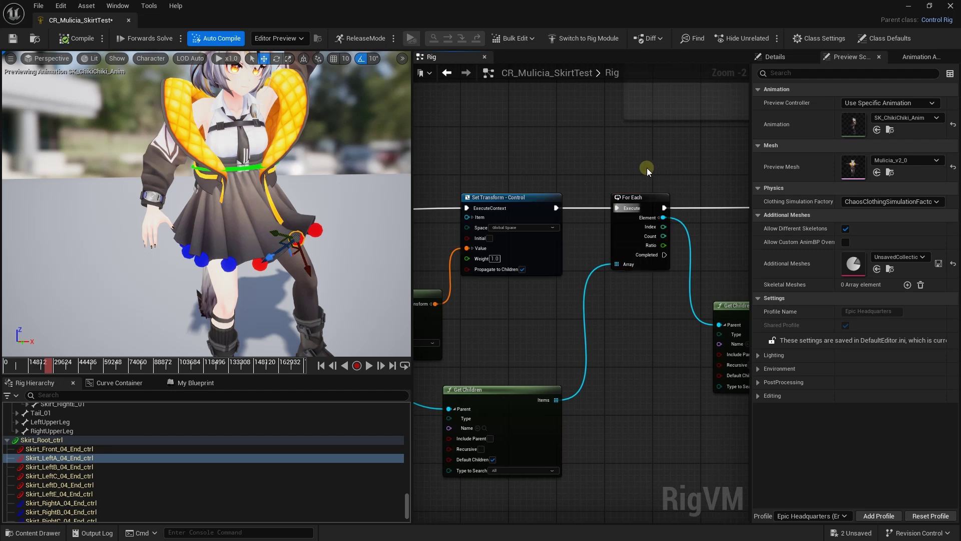
{"action": "right_click_drag", "start_coordinate": [646, 167], "coordinate": [740, 167]}
{"action": "scroll", "coordinate": [522, 194], "scroll_direction": "down", "scroll_amount": 2}
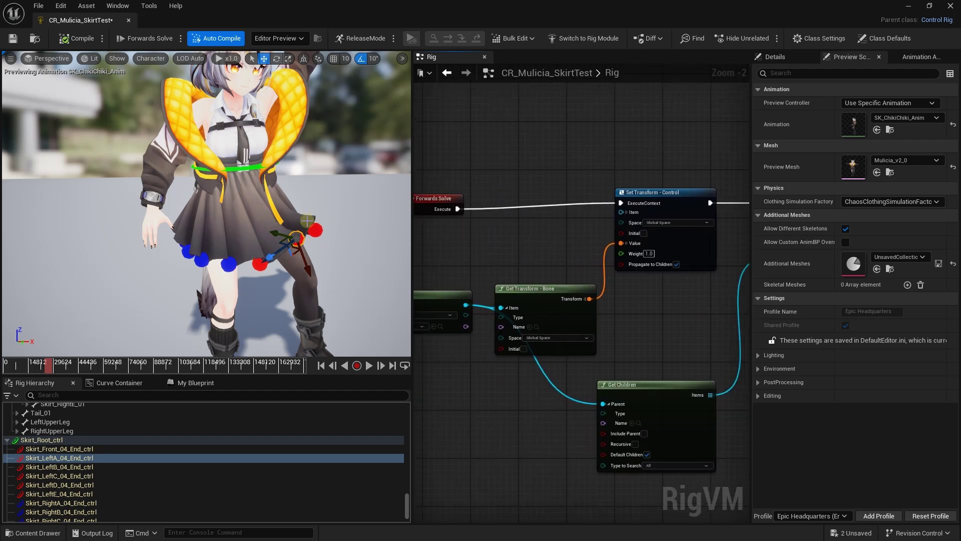
{"action": "scroll", "coordinate": [540, 153], "scroll_direction": "down", "scroll_amount": 1}
{"action": "scroll", "coordinate": [540, 152], "scroll_direction": "down", "scroll_amount": 2}
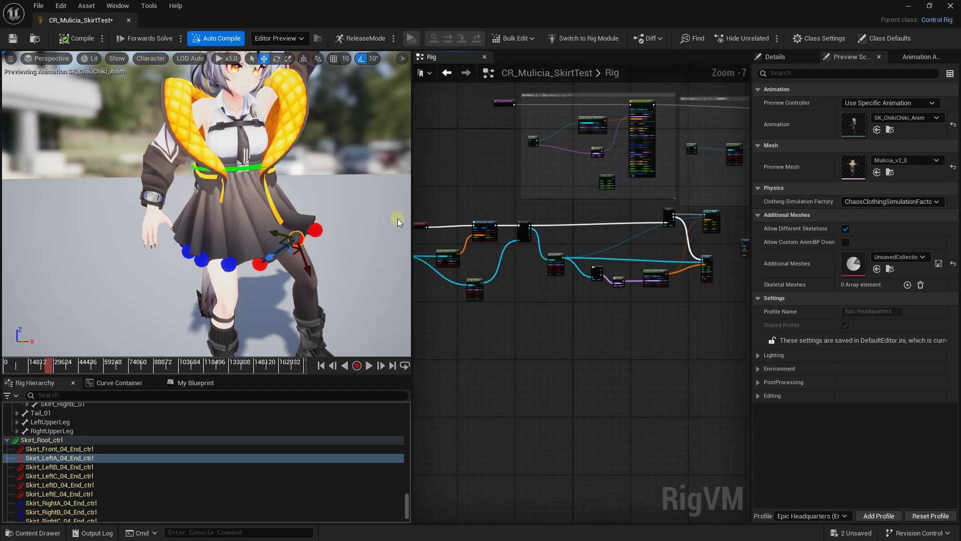
Widen the Rig graph area and wrap the lower node chain in a comment box
{"action": "left_click_drag", "start_coordinate": [411, 213], "coordinate": [298, 213]}
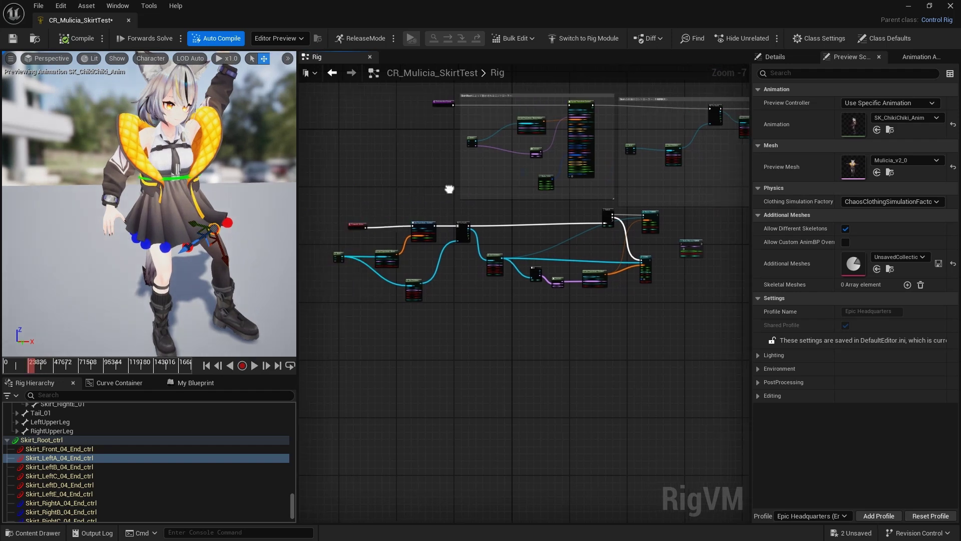
{"action": "mouse_move", "coordinate": [415, 189]}
{"action": "right_mouse_down"}
{"action": "mouse_move", "coordinate": [483, 200]}
{"action": "mouse_move", "coordinate": [350, 212]}
{"action": "right_mouse_up"}
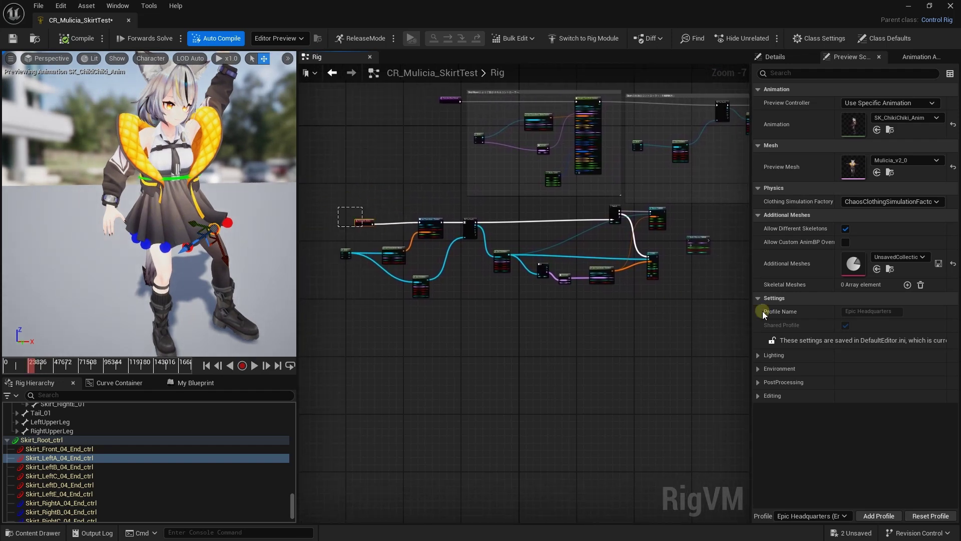
{"action": "left_click_drag", "start_coordinate": [326, 202], "coordinate": [628, 329]}
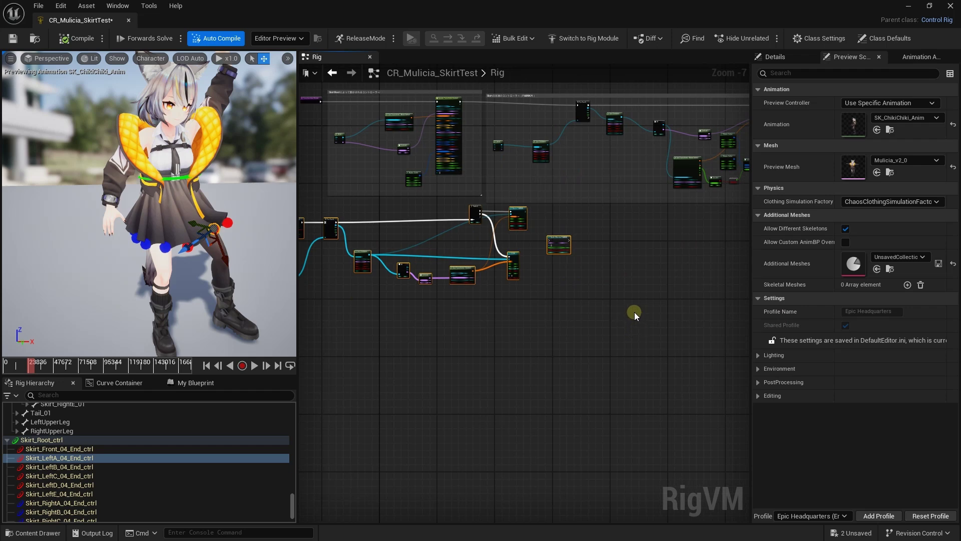
{"action": "key", "text": "c"}
{"action": "scroll", "coordinate": [457, 340], "scroll_direction": "up", "scroll_amount": 2}
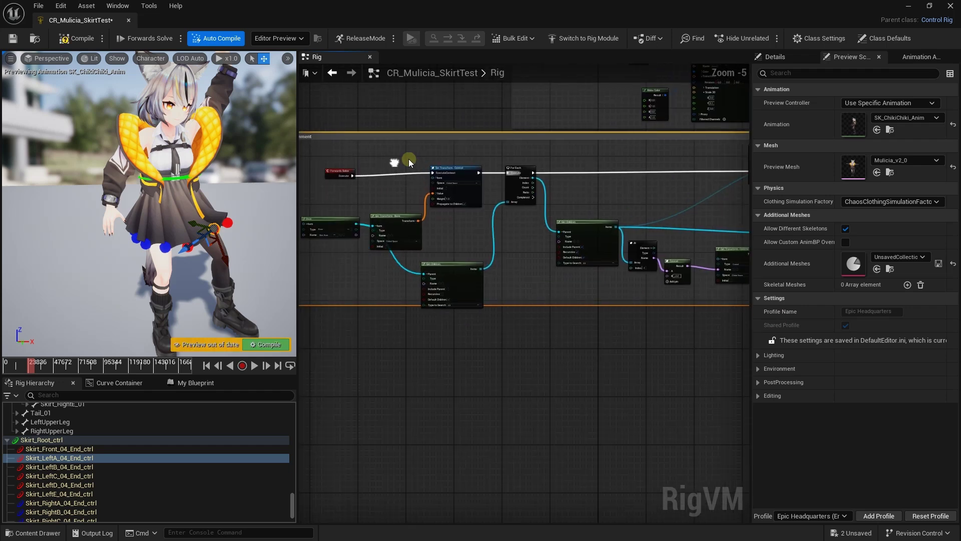
Shift the commented node group right and down, then scrub the timeline back to an earlier frame
{"action": "mouse_move", "coordinate": [403, 139]}
{"action": "left_mouse_down"}
{"action": "mouse_move", "coordinate": [617, 175]}
{"action": "mouse_move", "coordinate": [638, 166]}
{"action": "left_mouse_up"}
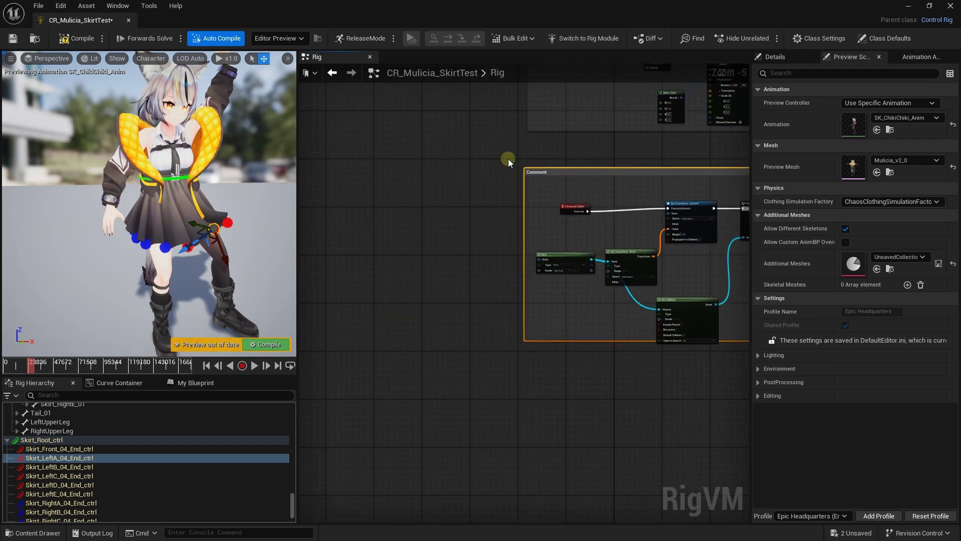
{"action": "left_click_drag", "start_coordinate": [29, 370], "coordinate": [18, 371]}
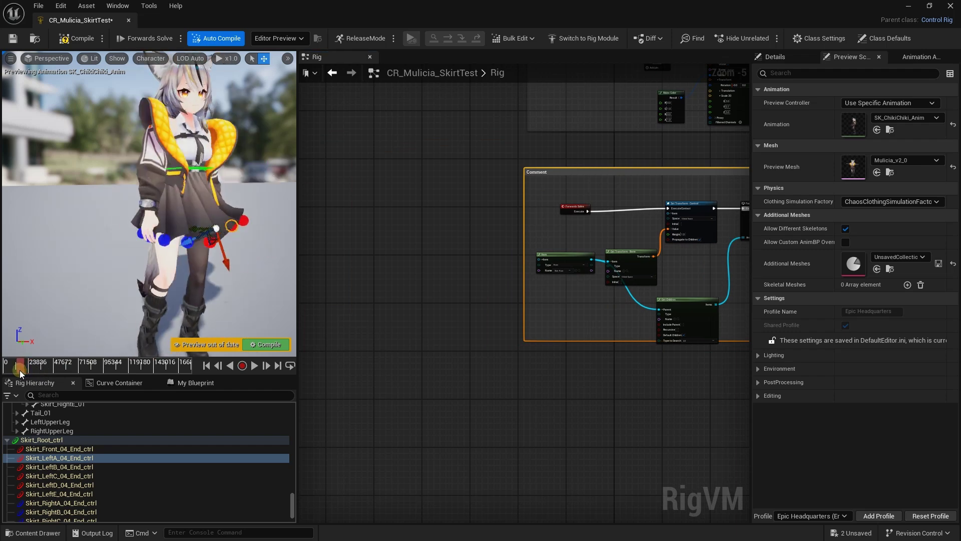
{"action": "scroll", "coordinate": [150, 200], "scroll_direction": "up", "scroll_amount": 3}
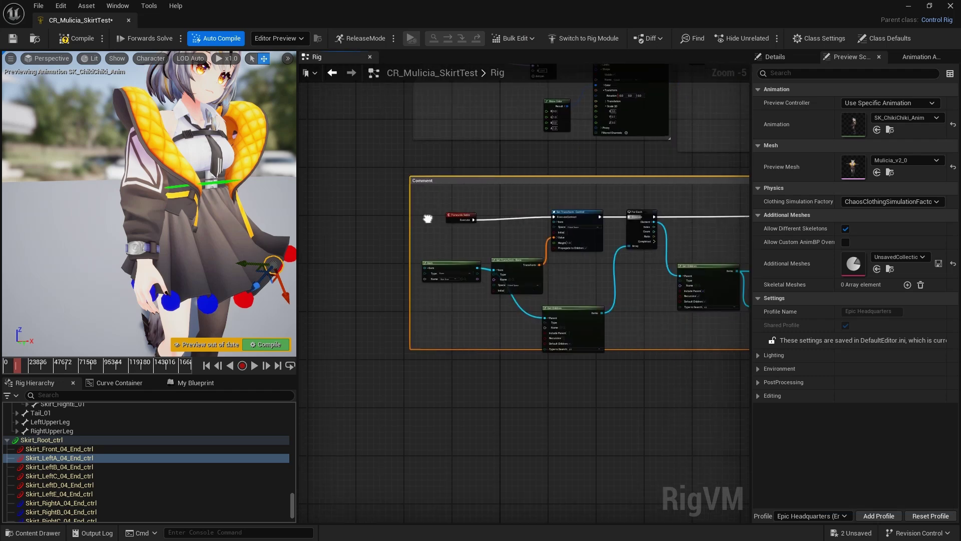
Reposition the Forwards Solve node further left inside its comment box
{"action": "right_click_drag", "start_coordinate": [512, 212], "coordinate": [365, 292]}
{"action": "scroll", "coordinate": [364, 293], "scroll_direction": "down", "scroll_amount": 2}
{"action": "mouse_move", "coordinate": [521, 245]}
{"action": "right_mouse_down"}
{"action": "mouse_move", "coordinate": [482, 245]}
{"action": "mouse_move", "coordinate": [460, 168]}
{"action": "mouse_move", "coordinate": [441, 146]}
{"action": "right_mouse_up"}
{"action": "scroll", "coordinate": [444, 231], "scroll_direction": "up", "scroll_amount": 4}
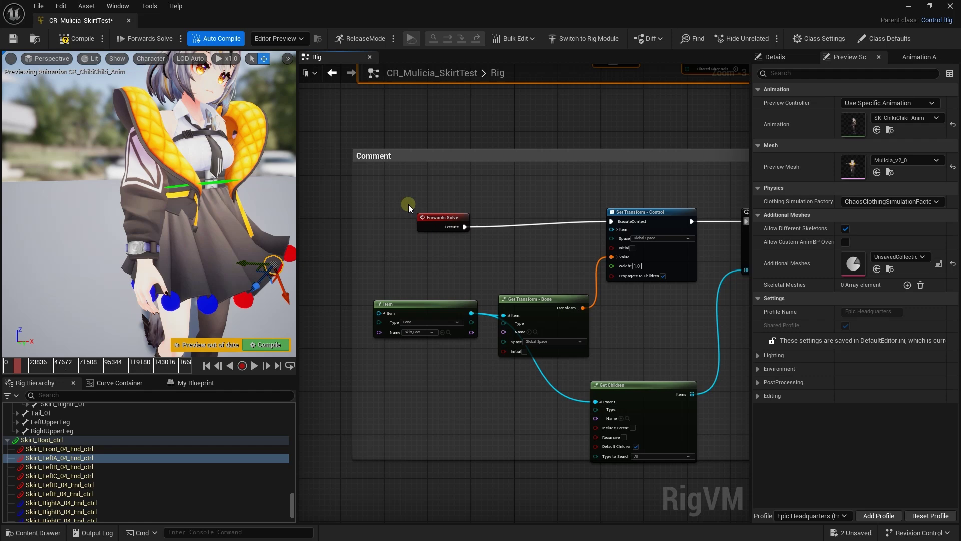
{"action": "left_click_drag", "start_coordinate": [421, 216], "coordinate": [377, 187]}
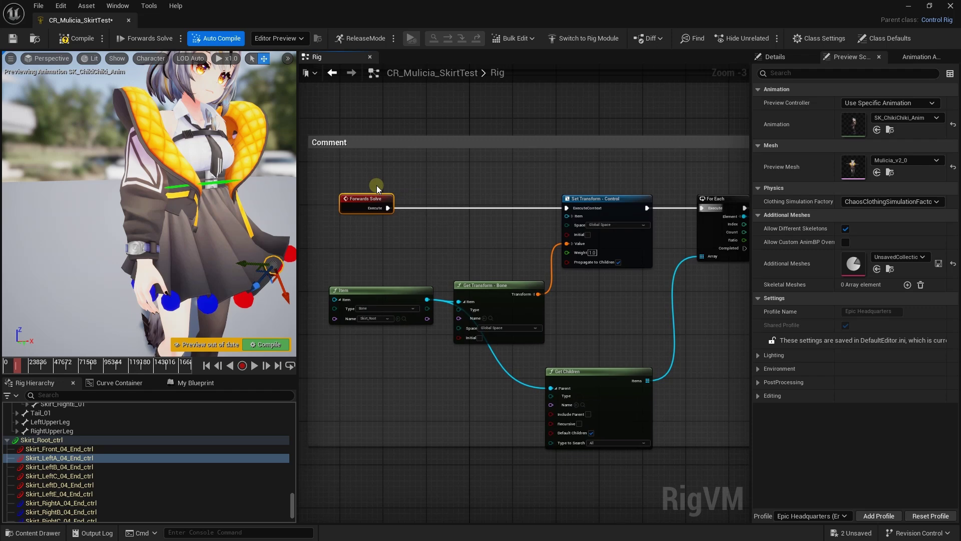
{"action": "left_click_drag", "start_coordinate": [377, 186], "coordinate": [360, 178]}
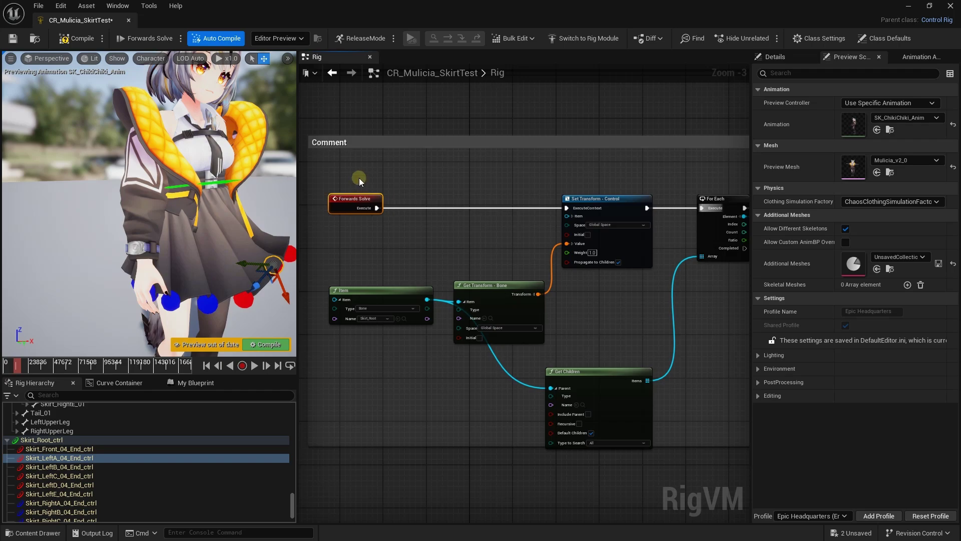